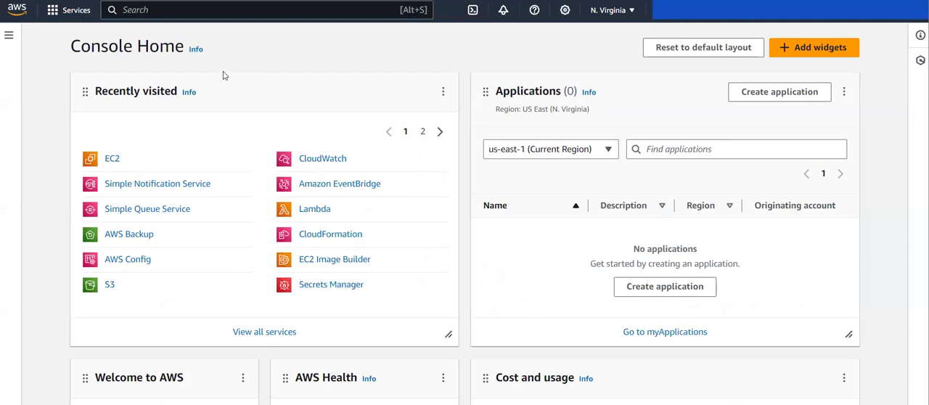
Open the EC2 service and list the running instances
{"action": "type", "text": "ec2"}
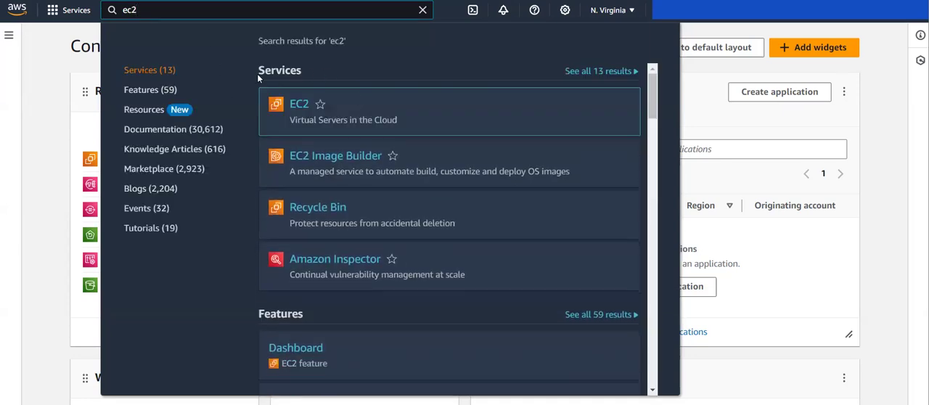
{"action": "left_click", "coordinate": [297, 105]}
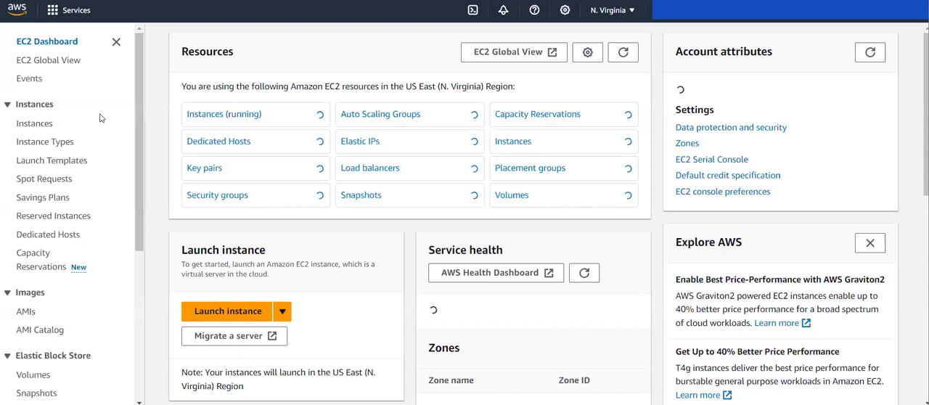
{"action": "left_click", "coordinate": [249, 114]}
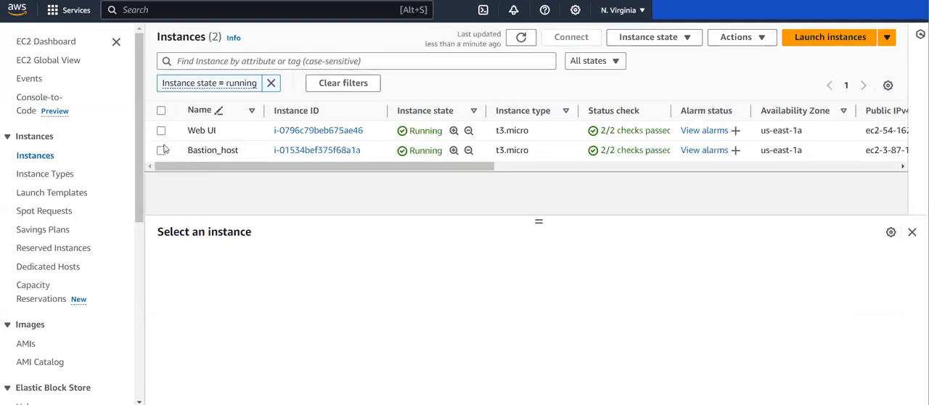
Open the EBS volume attached to the Bastion_host instance and show its details in an enlarged pane
{"action": "left_click", "coordinate": [162, 151]}
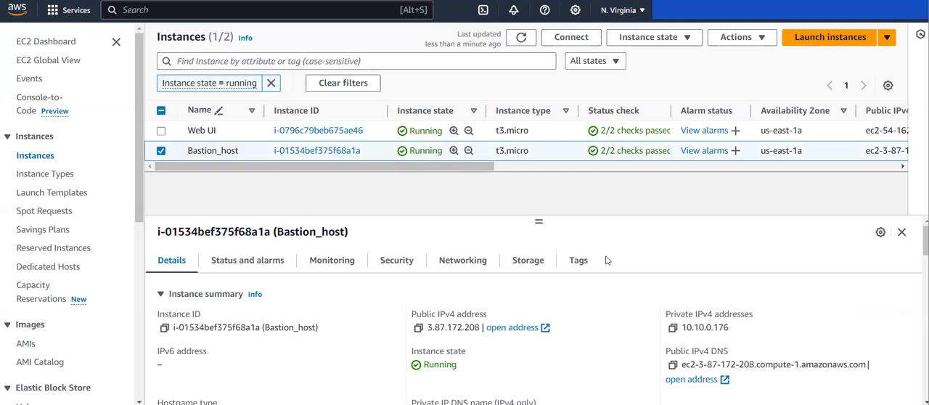
{"action": "left_click", "coordinate": [528, 260]}
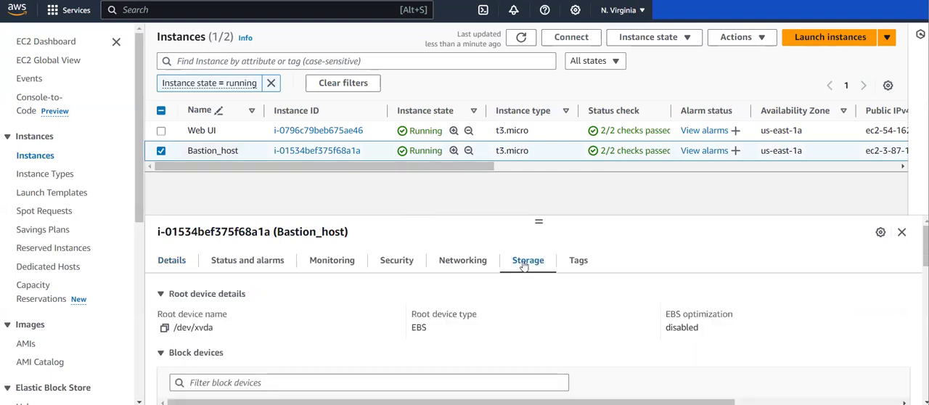
{"action": "scroll", "coordinate": [375, 303], "scroll_direction": "down", "scroll_amount": 2}
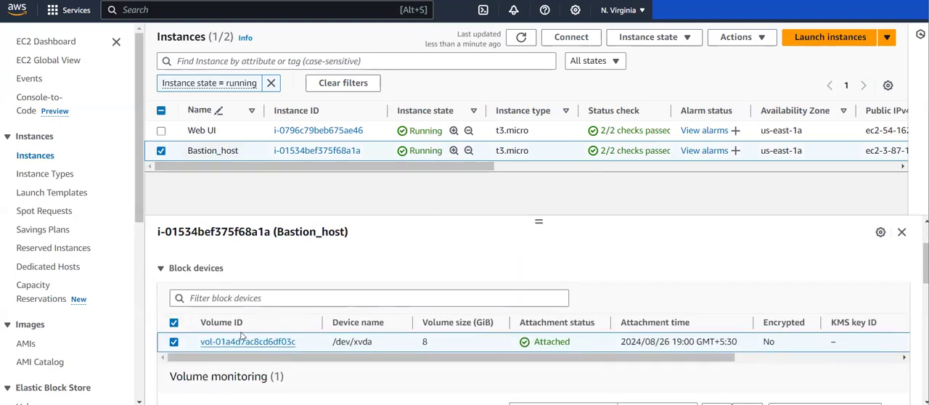
{"action": "left_click", "coordinate": [246, 343]}
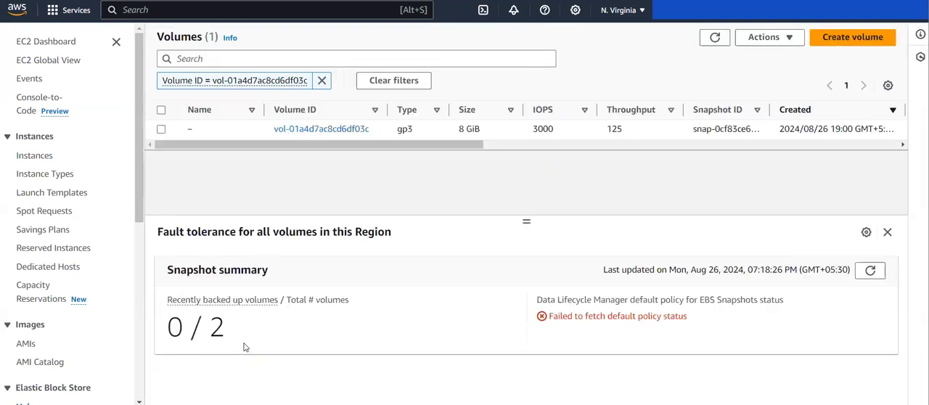
{"action": "left_click", "coordinate": [161, 128]}
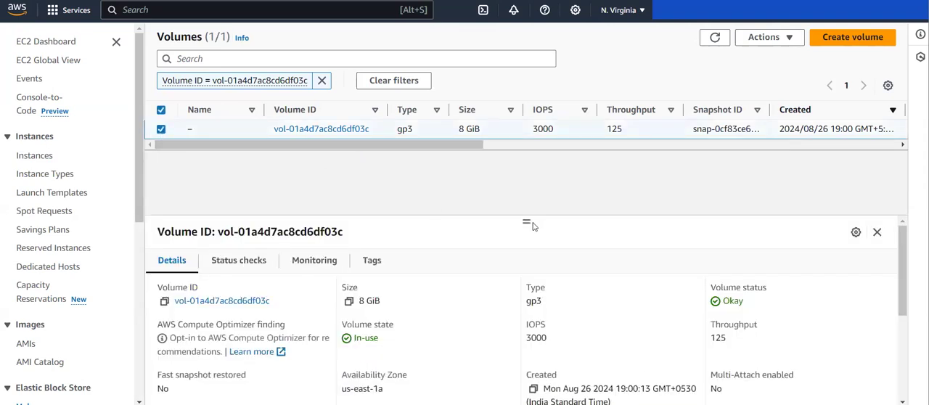
{"action": "left_click_drag", "start_coordinate": [532, 227], "coordinate": [537, 145]}
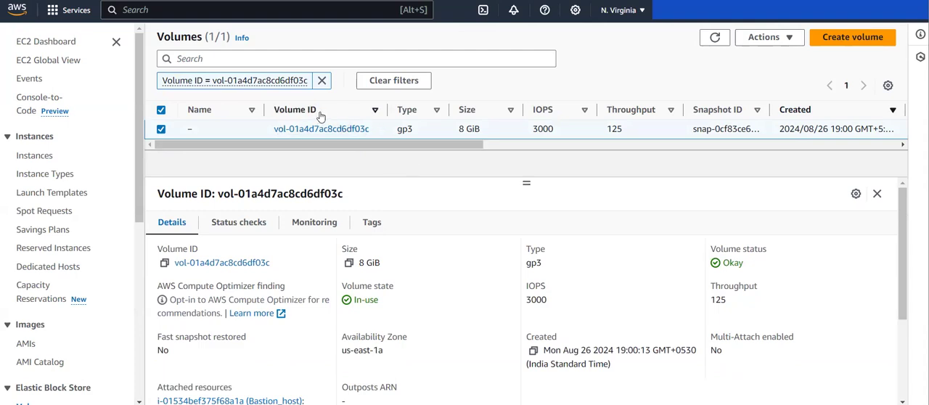
Add a tag with key BackUp and value True to the Bastion_host volume and save it
{"action": "left_click", "coordinate": [376, 225]}
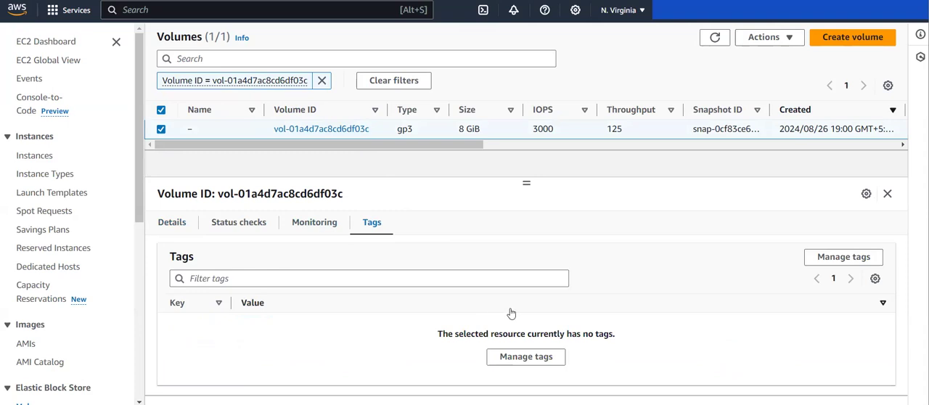
{"action": "left_click", "coordinate": [526, 356]}
{"action": "left_click", "coordinate": [77, 167]}
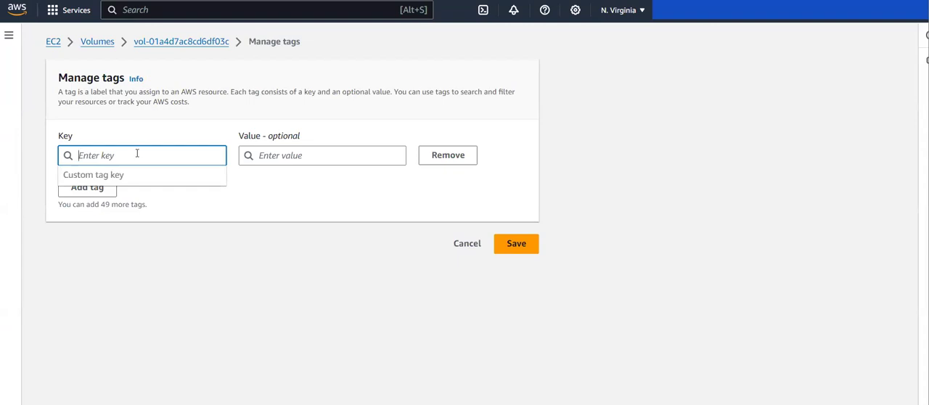
{"action": "type", "text": "BackUp"}
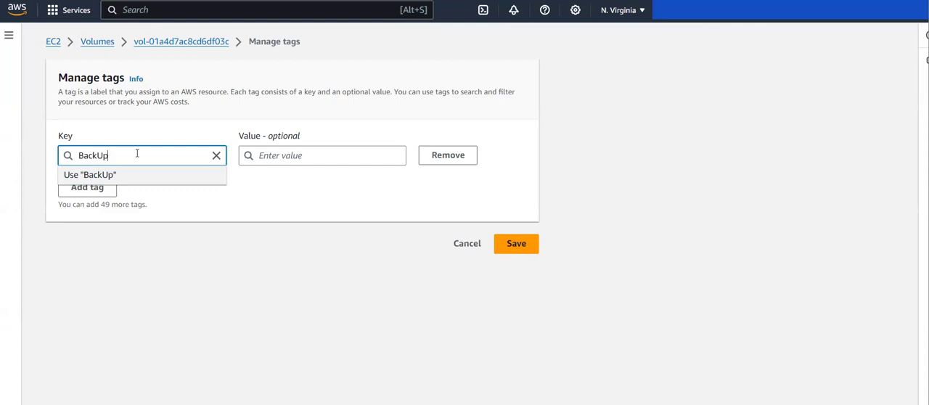
{"action": "left_click", "coordinate": [312, 159]}
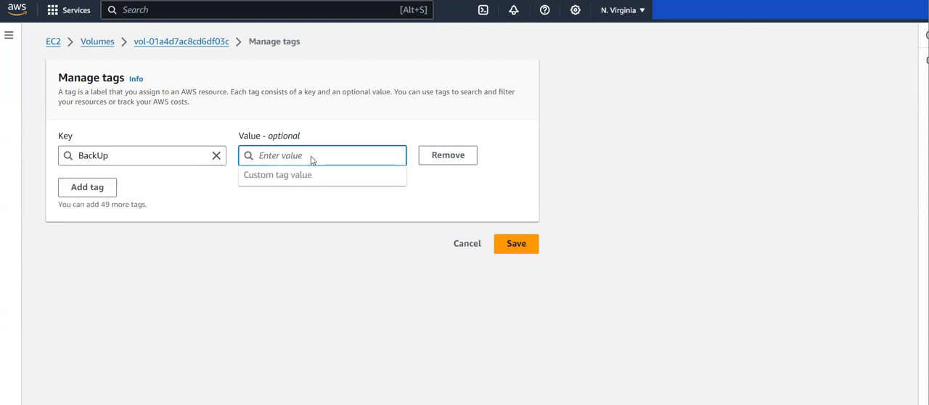
{"action": "type", "text": "True"}
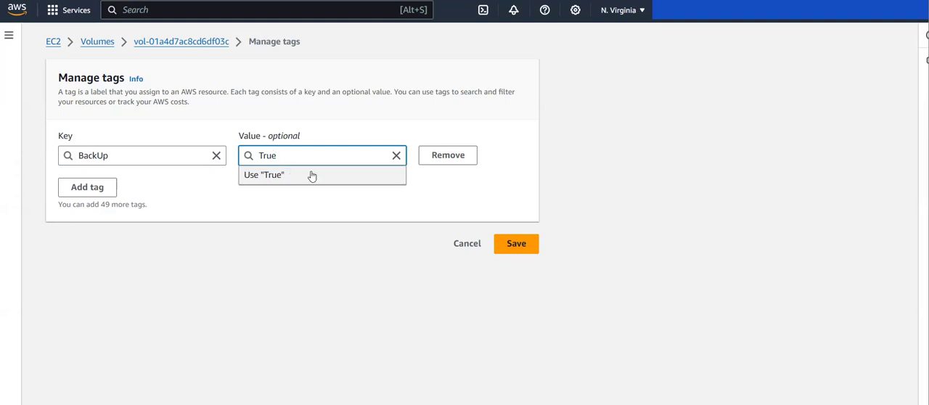
{"action": "left_click", "coordinate": [510, 245]}
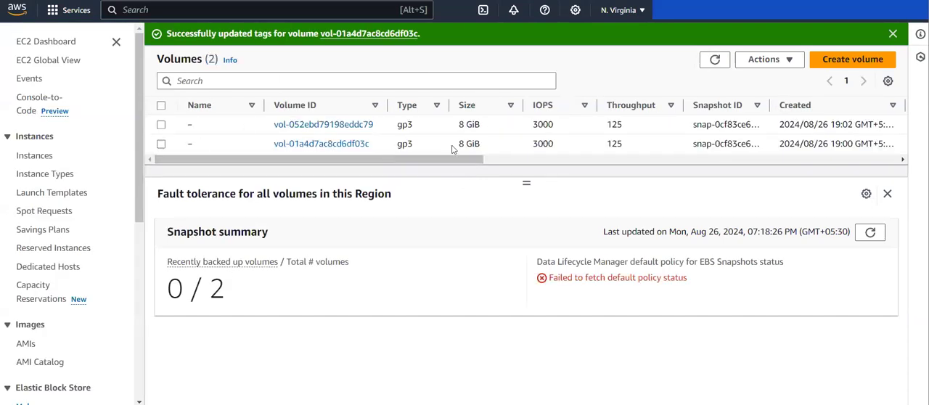
Check the tags of the Web UI volume and of the Bastion_host volume
{"action": "left_click", "coordinate": [162, 125]}
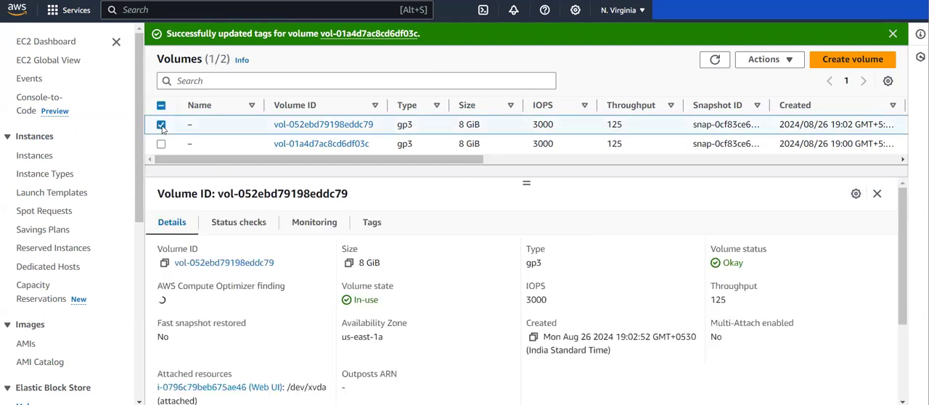
{"action": "left_click", "coordinate": [379, 224]}
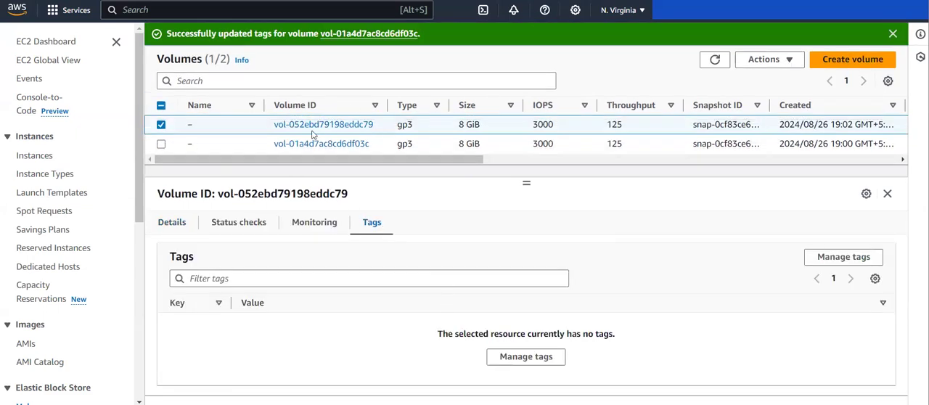
{"action": "left_click", "coordinate": [162, 125]}
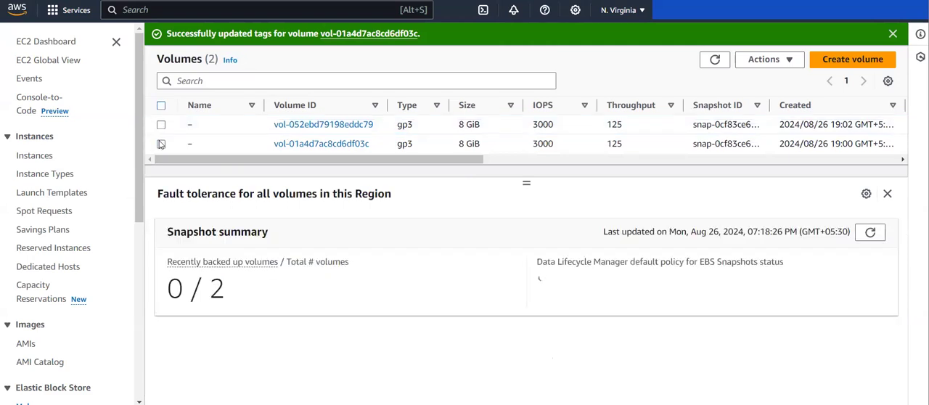
{"action": "left_click", "coordinate": [161, 143]}
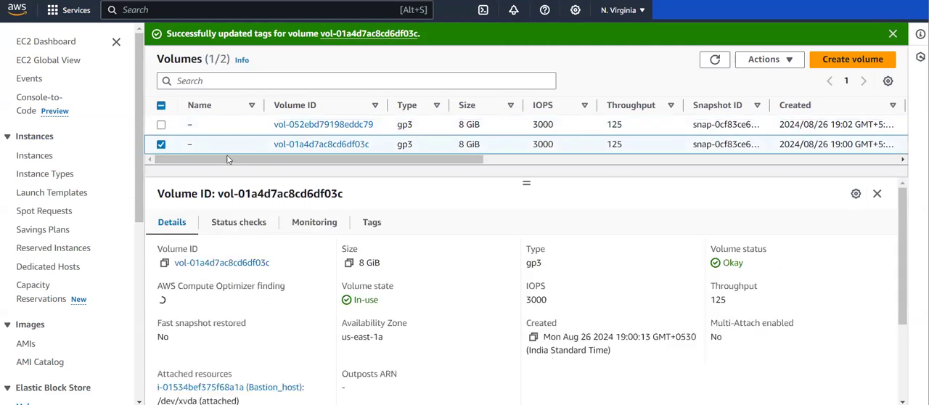
{"action": "left_click", "coordinate": [377, 227]}
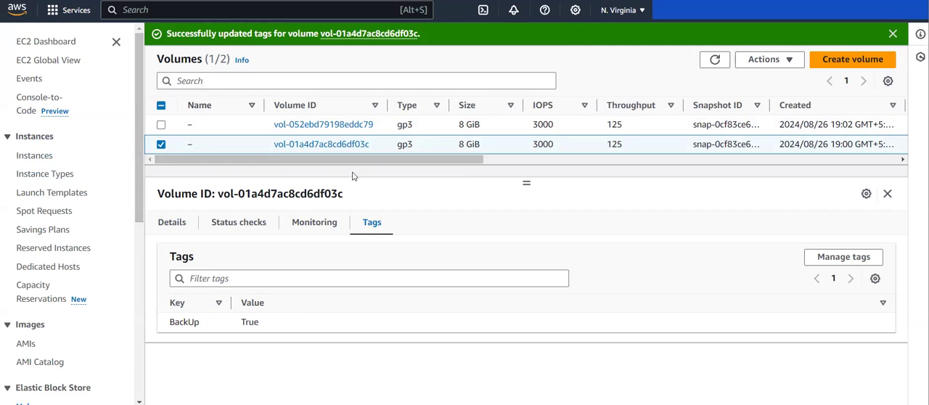
Open the AWS Backup service and review the vaults owned by this account
{"action": "left_click", "coordinate": [278, 9]}
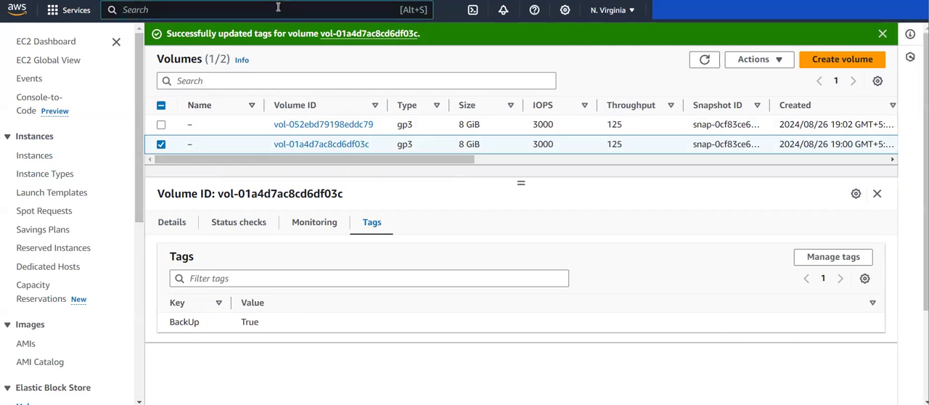
{"action": "type", "text": "bacup"}
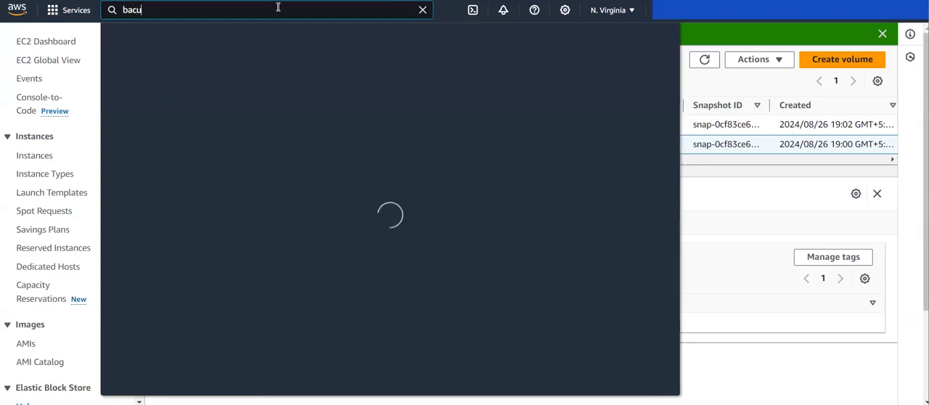
{"action": "mouse_move", "coordinate": [330, 109]}
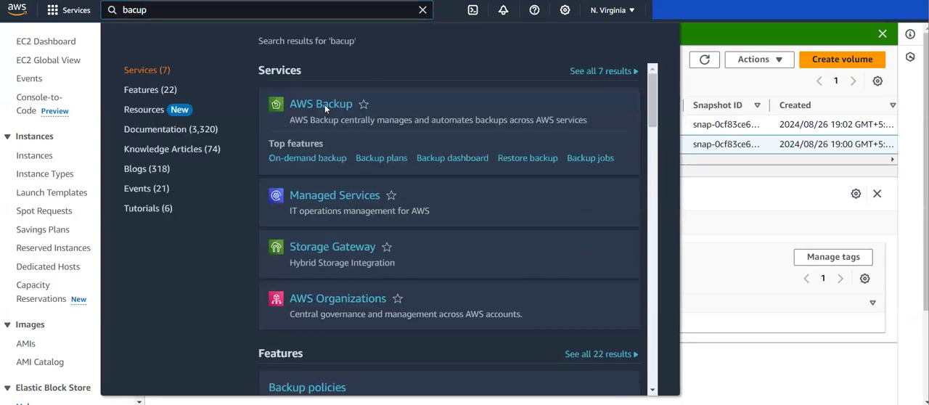
{"action": "left_click", "coordinate": [325, 106]}
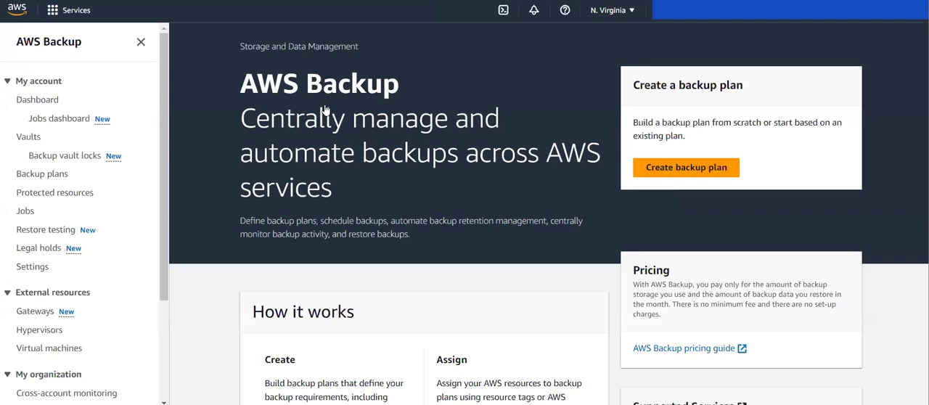
{"action": "left_click", "coordinate": [30, 138]}
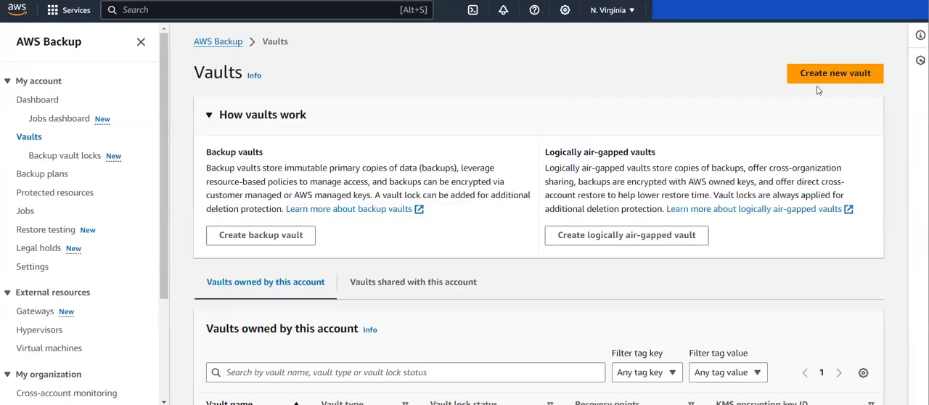
{"action": "scroll", "coordinate": [743, 191], "scroll_direction": "down", "scroll_amount": 2}
{"action": "scroll", "coordinate": [385, 337], "scroll_direction": "up", "scroll_amount": 1}
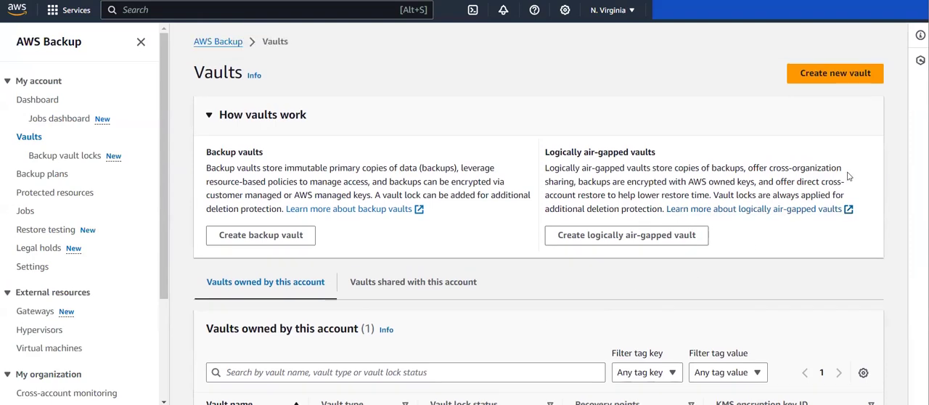
{"action": "scroll", "coordinate": [748, 169], "scroll_direction": "down", "scroll_amount": 1}
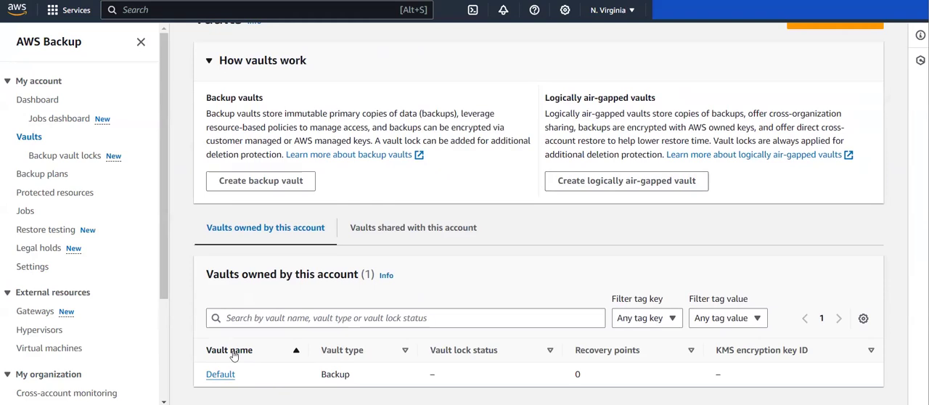
Start creating a new vault and name it v1
{"action": "scroll", "coordinate": [233, 356], "scroll_direction": "up", "scroll_amount": 1}
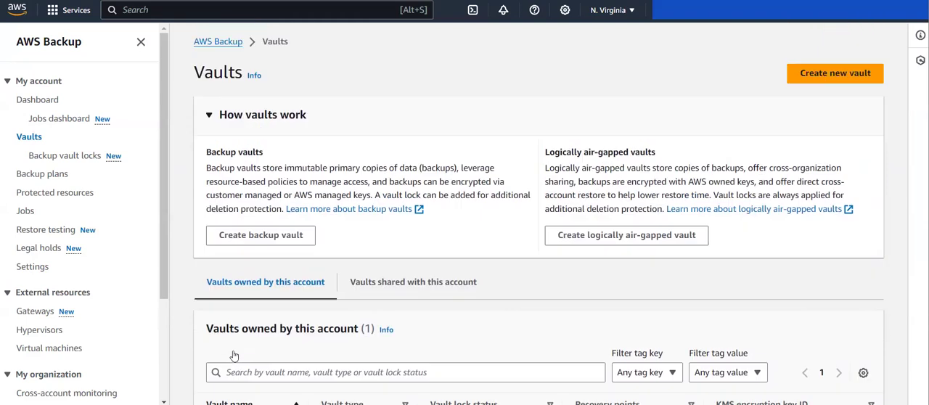
{"action": "left_click", "coordinate": [841, 74]}
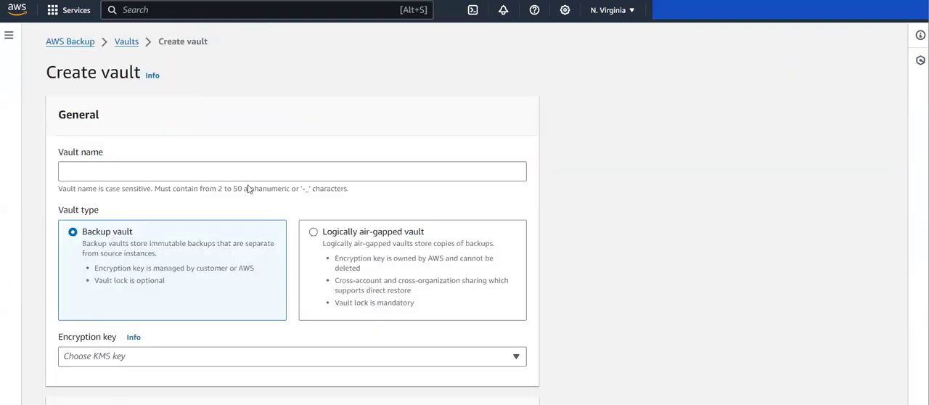
{"action": "left_click", "coordinate": [173, 177]}
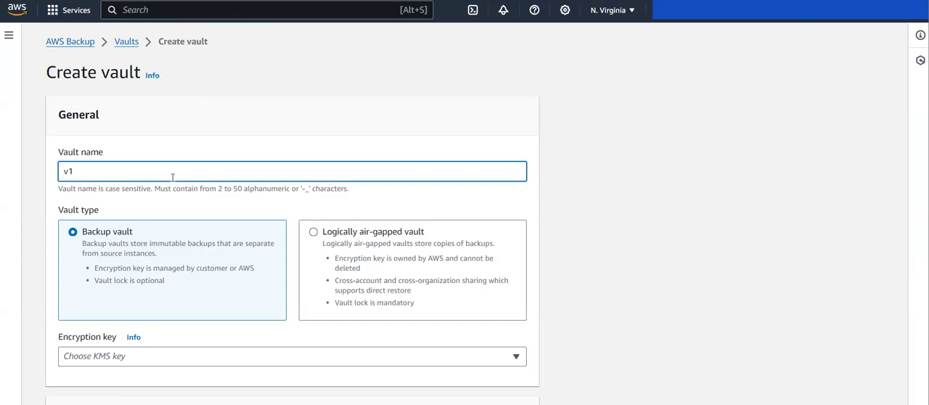
Examine the logically air-gapped vault option and its retention settings, and return the vault type to Backup vault
{"action": "scroll", "coordinate": [173, 177], "scroll_direction": "down", "scroll_amount": 3}
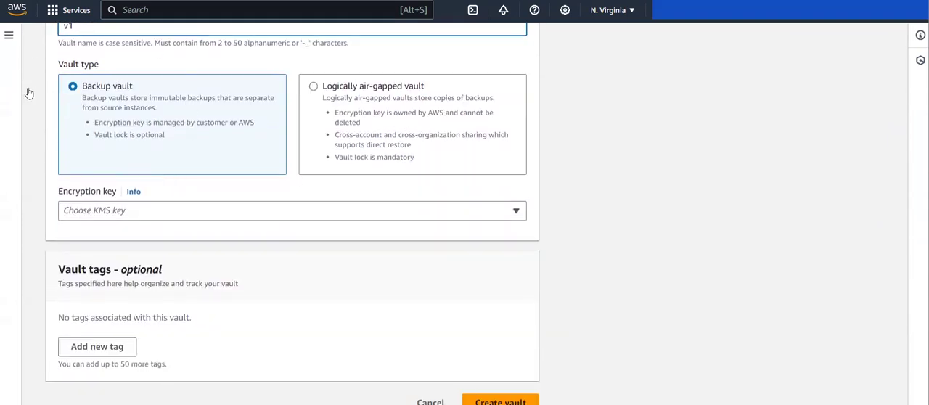
{"action": "left_click_drag", "start_coordinate": [48, 65], "coordinate": [95, 66]}
{"action": "left_click", "coordinate": [96, 68]}
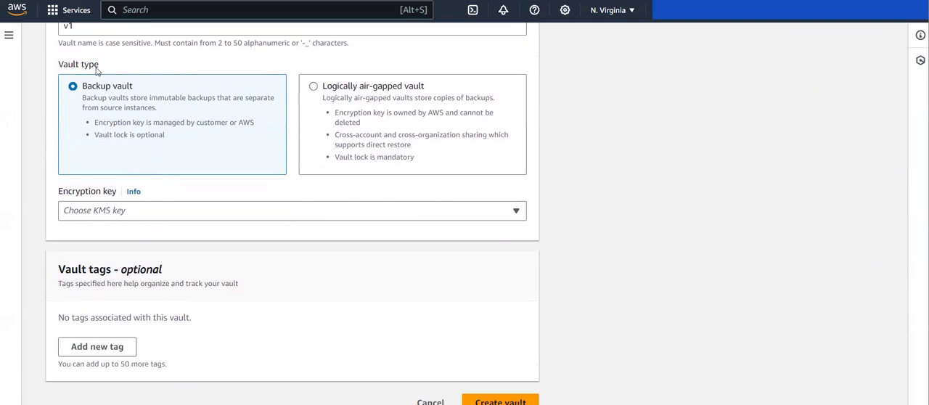
{"action": "left_click_drag", "start_coordinate": [411, 144], "coordinate": [336, 135]}
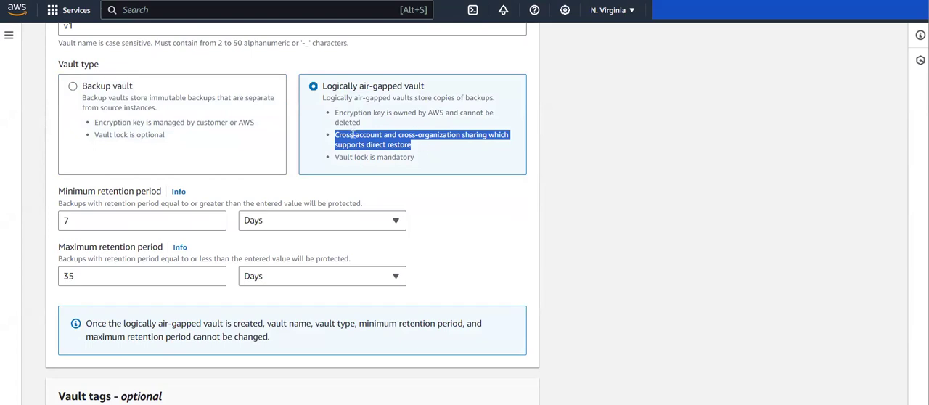
{"action": "left_click", "coordinate": [95, 89]}
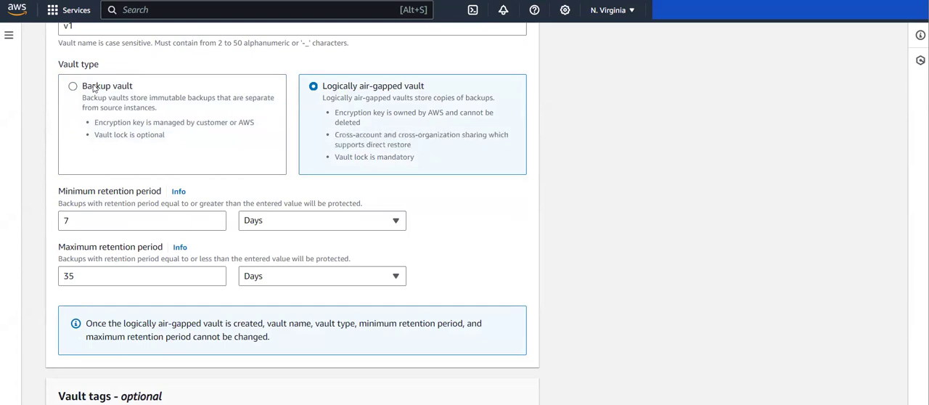
{"action": "scroll", "coordinate": [104, 94], "scroll_direction": "up", "scroll_amount": 2}
{"action": "scroll", "coordinate": [188, 122], "scroll_direction": "down", "scroll_amount": 1}
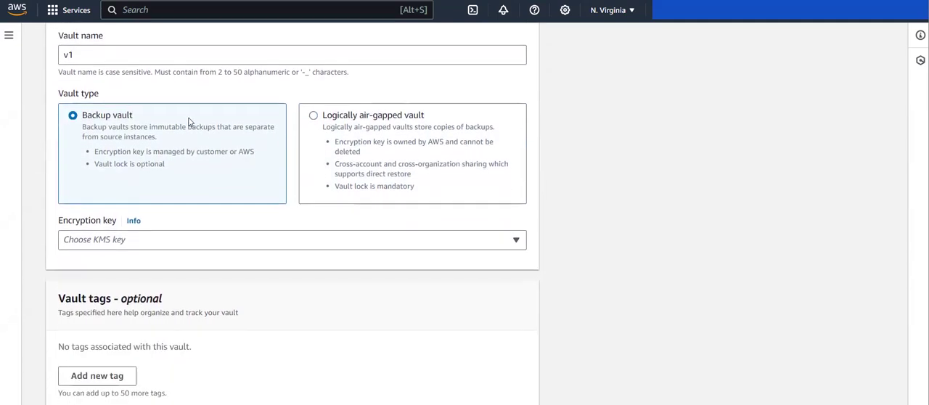
Compare the logically air-gapped vault's minimum and maximum retention settings with the Backup vault options, leaving Backup vault selected
{"action": "left_click", "coordinate": [353, 130]}
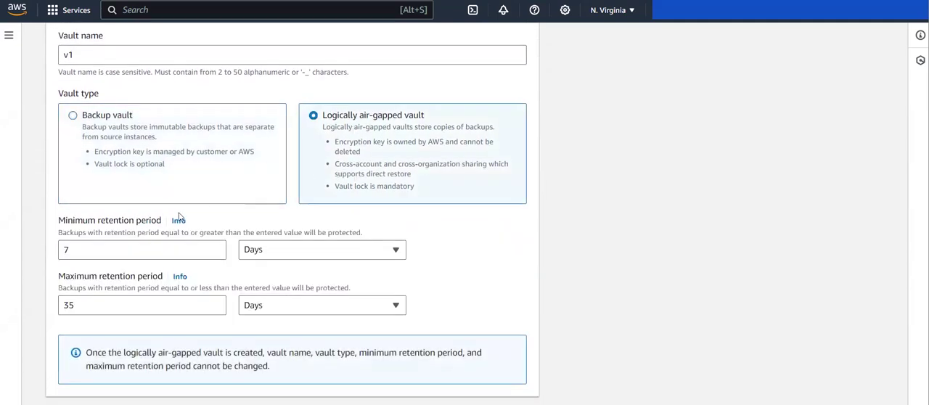
{"action": "scroll", "coordinate": [179, 217], "scroll_direction": "down", "scroll_amount": 3}
{"action": "scroll", "coordinate": [178, 214], "scroll_direction": "up", "scroll_amount": 3}
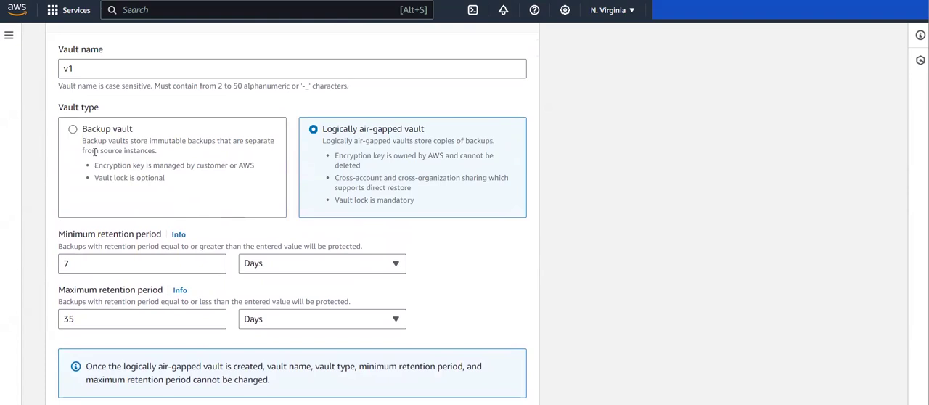
{"action": "left_click", "coordinate": [95, 151]}
{"action": "scroll", "coordinate": [98, 200], "scroll_direction": "down", "scroll_amount": 1}
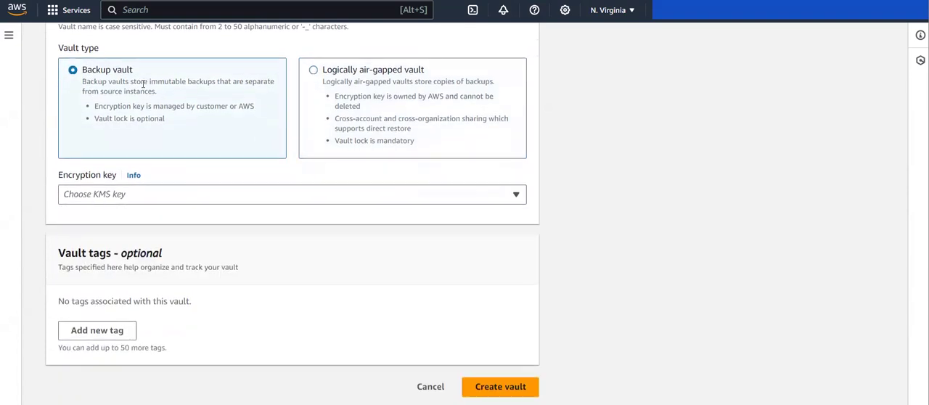
{"action": "scroll", "coordinate": [143, 84], "scroll_direction": "up", "scroll_amount": 3}
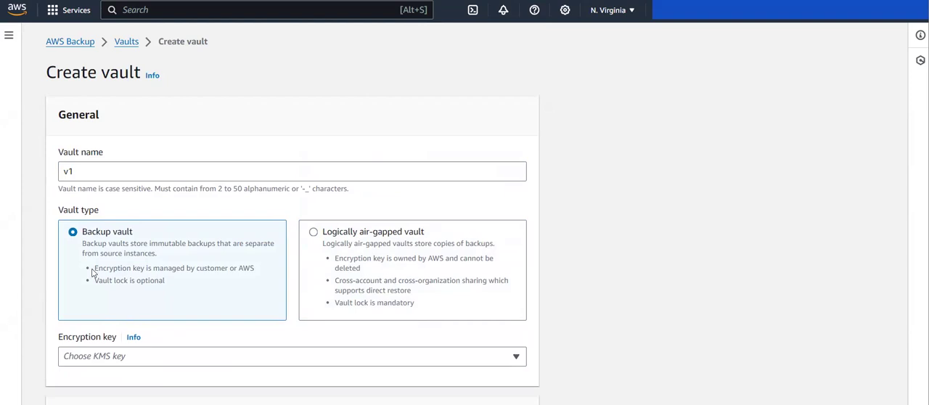
Compare the encryption key management and vault lock requirements of both vault types, and keep Backup vault as the type
{"action": "left_click_drag", "start_coordinate": [92, 268], "coordinate": [257, 271]}
{"action": "left_click", "coordinate": [196, 271]}
{"action": "left_click_drag", "start_coordinate": [83, 287], "coordinate": [181, 292]}
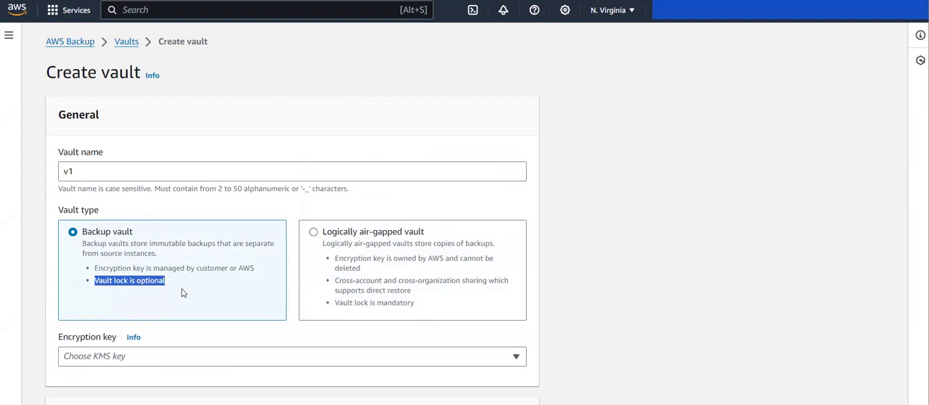
{"action": "scroll", "coordinate": [91, 305], "scroll_direction": "down", "scroll_amount": 2}
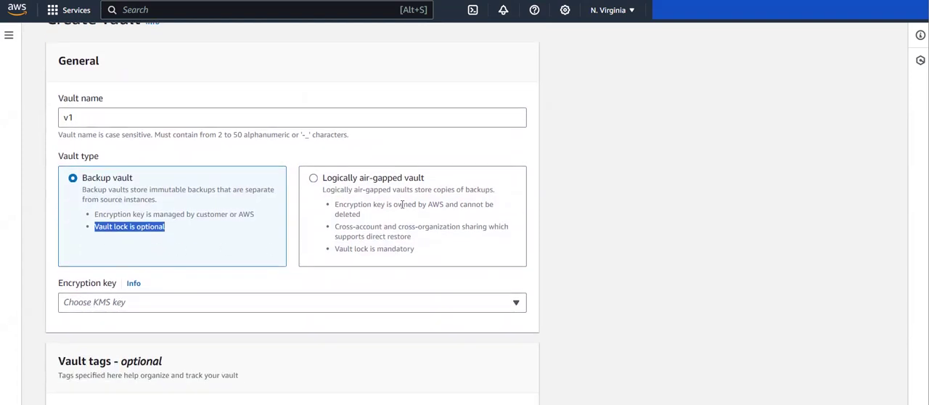
{"action": "left_click_drag", "start_coordinate": [416, 249], "coordinate": [330, 252]}
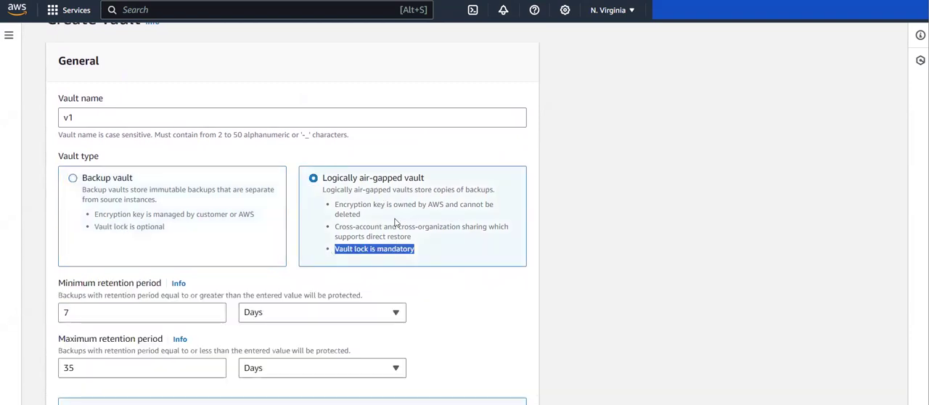
{"action": "left_click_drag", "start_coordinate": [366, 218], "coordinate": [335, 206]}
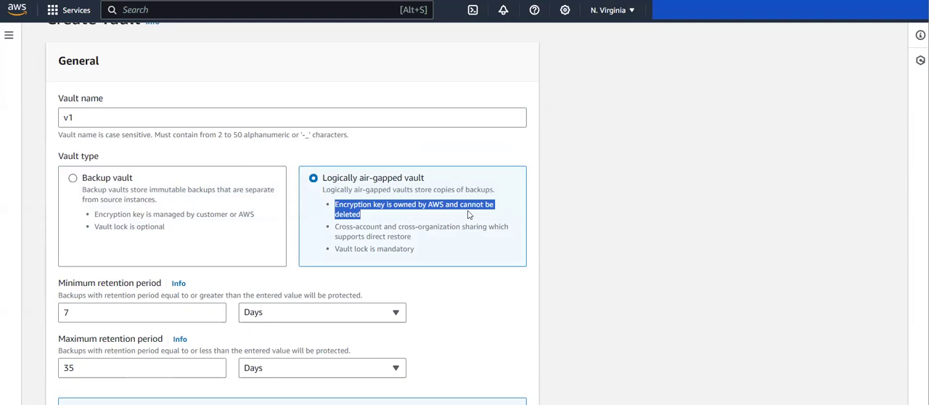
{"action": "left_click", "coordinate": [180, 188]}
Choose the (default) aws/backup encryption key for vault v1 and create the vault without tags
{"action": "scroll", "coordinate": [220, 278], "scroll_direction": "down", "scroll_amount": 1}
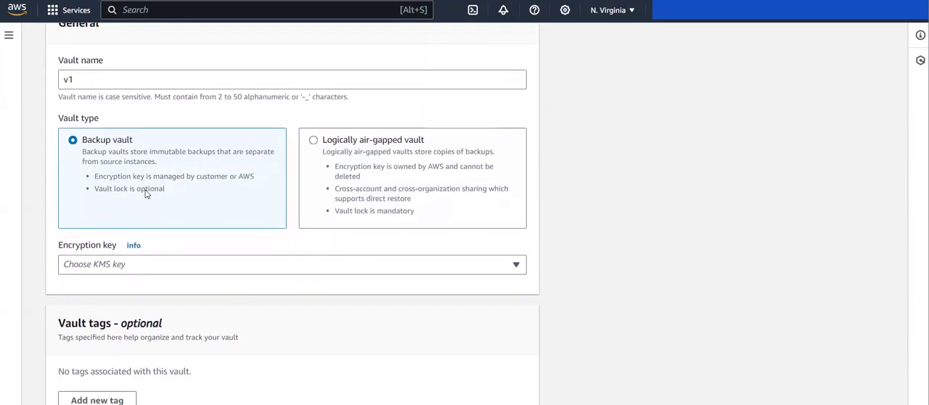
{"action": "left_click", "coordinate": [170, 262]}
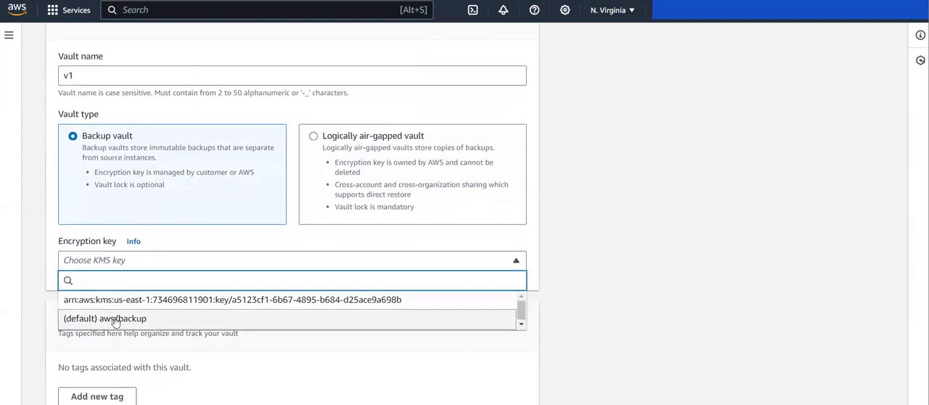
{"action": "left_click", "coordinate": [115, 319]}
{"action": "scroll", "coordinate": [111, 247], "scroll_direction": "down", "scroll_amount": 1}
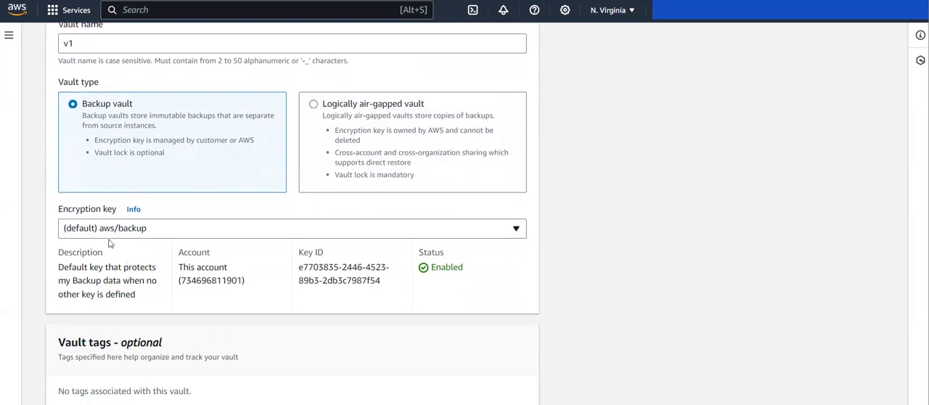
{"action": "scroll", "coordinate": [137, 283], "scroll_direction": "down", "scroll_amount": 2}
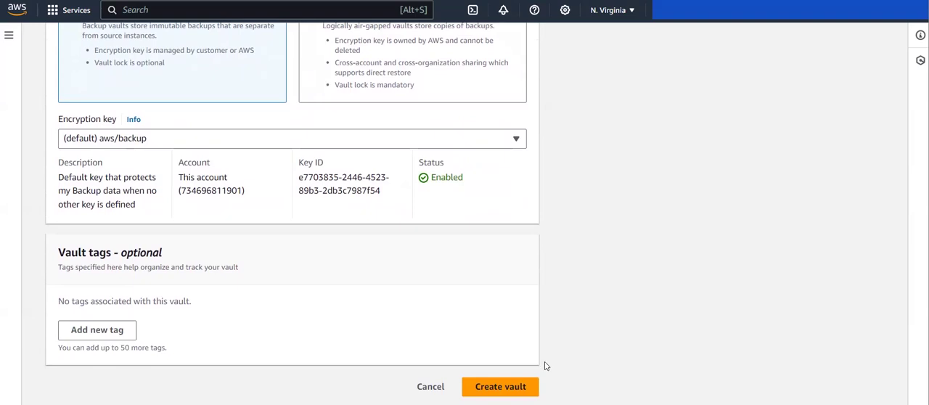
{"action": "left_click", "coordinate": [516, 390]}
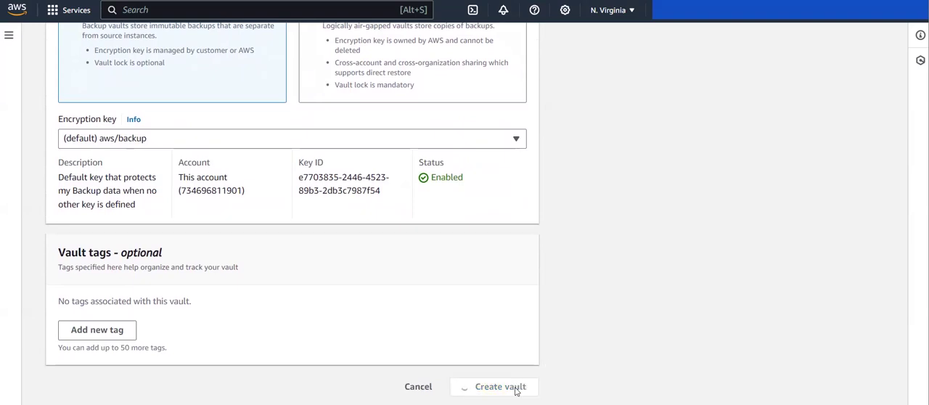
Start an on-demand backup from the new vault's empty recovery points list and set its resource type to EBS
{"action": "scroll", "coordinate": [516, 387], "scroll_direction": "down", "scroll_amount": 5}
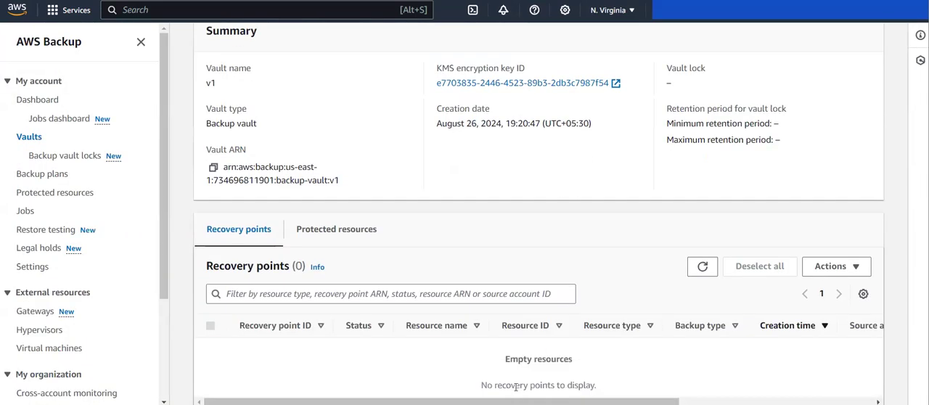
{"action": "scroll", "coordinate": [516, 389], "scroll_direction": "up", "scroll_amount": 1}
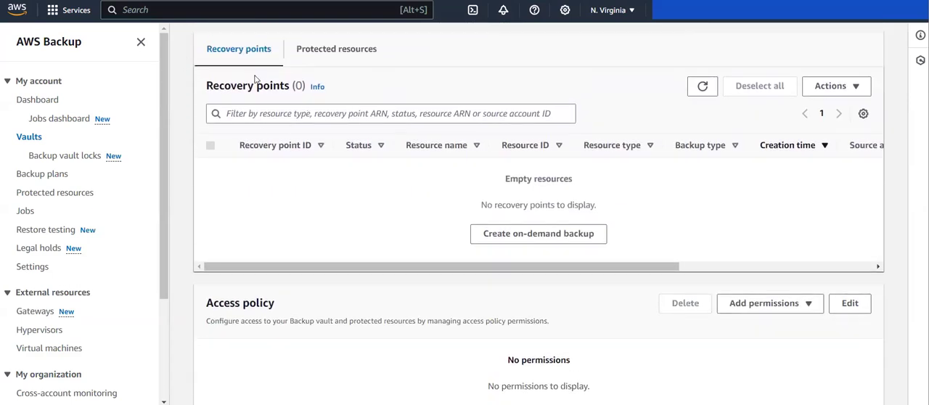
{"action": "left_click", "coordinate": [529, 233]}
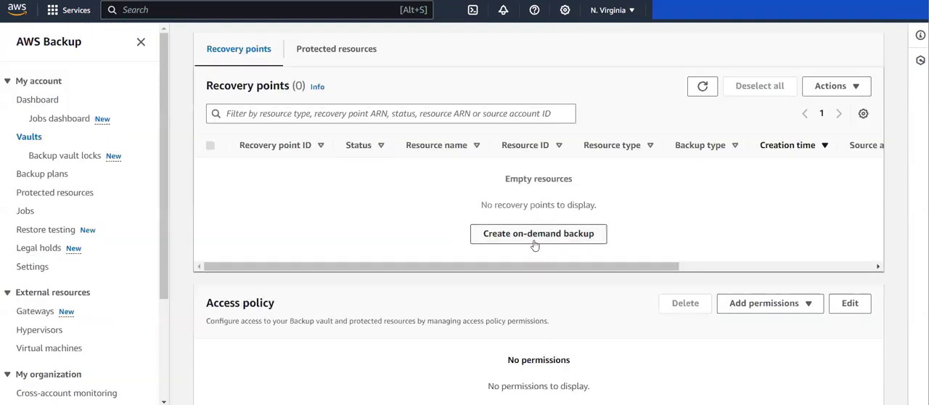
{"action": "left_click", "coordinate": [570, 231]}
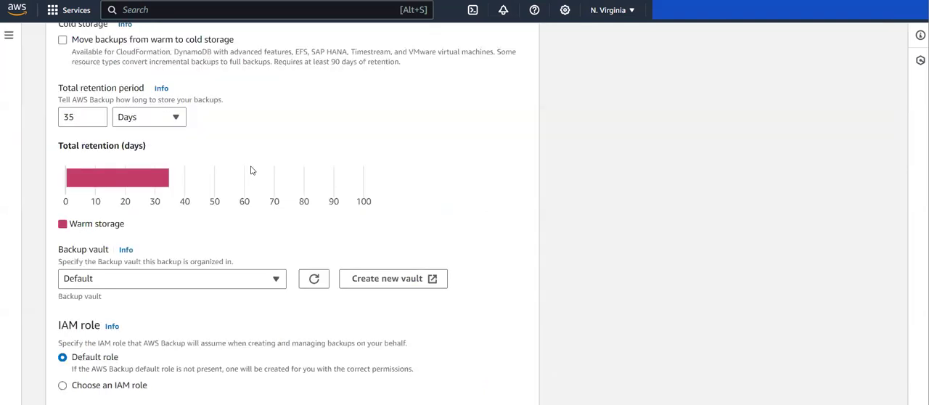
{"action": "scroll", "coordinate": [252, 170], "scroll_direction": "up", "scroll_amount": 4}
{"action": "left_click", "coordinate": [95, 172]}
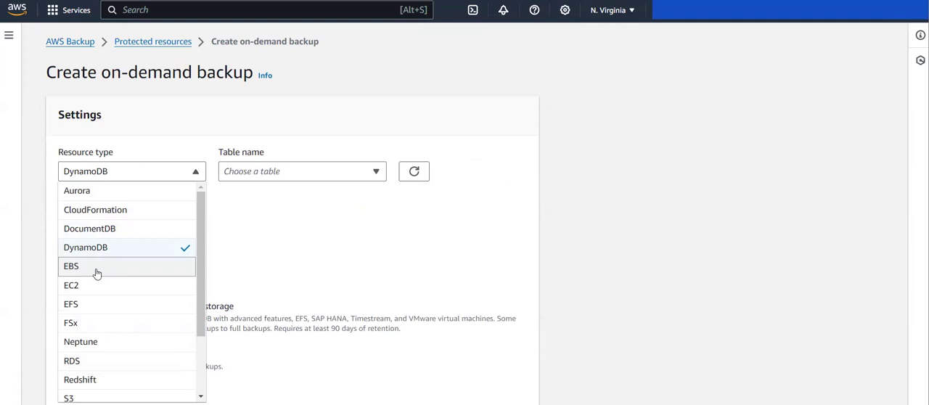
{"action": "left_click", "coordinate": [96, 273]}
Examine the volumes available for backup and the remaining on-demand backup settings, including the tags added to recovery points
{"action": "left_click", "coordinate": [270, 178]}
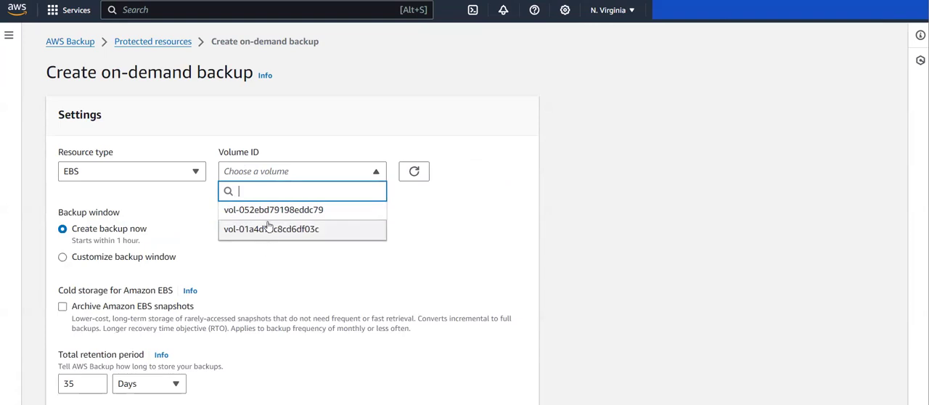
{"action": "scroll", "coordinate": [274, 282], "scroll_direction": "down", "scroll_amount": 5}
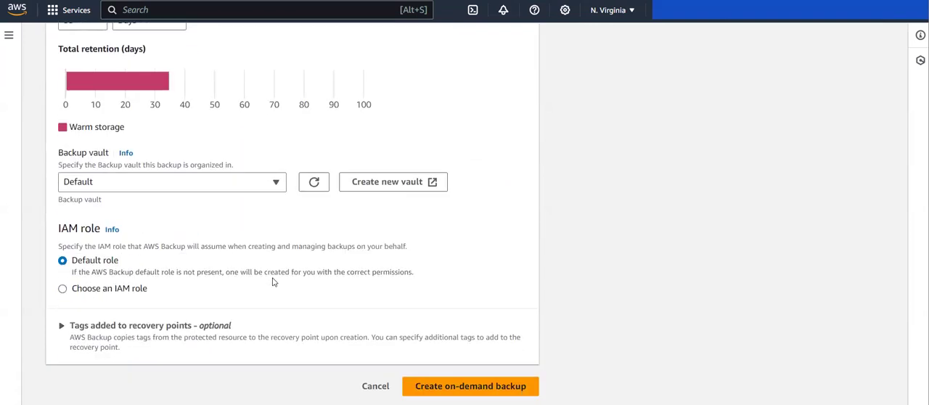
{"action": "left_click", "coordinate": [58, 330]}
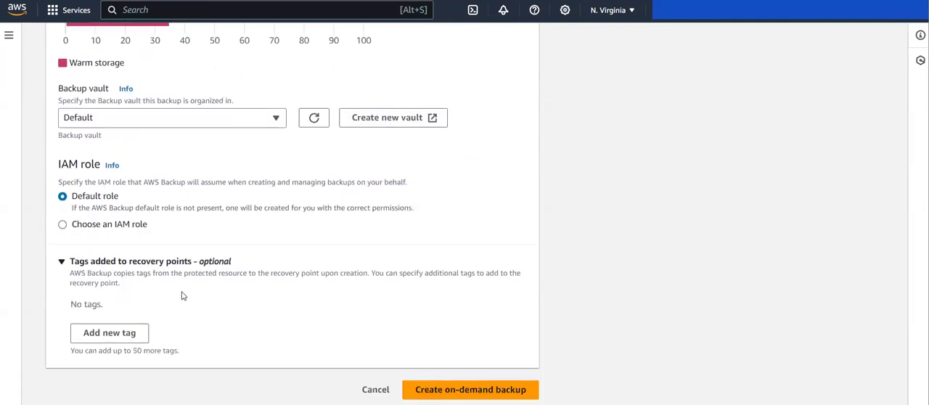
{"action": "scroll", "coordinate": [239, 295], "scroll_direction": "up", "scroll_amount": 5}
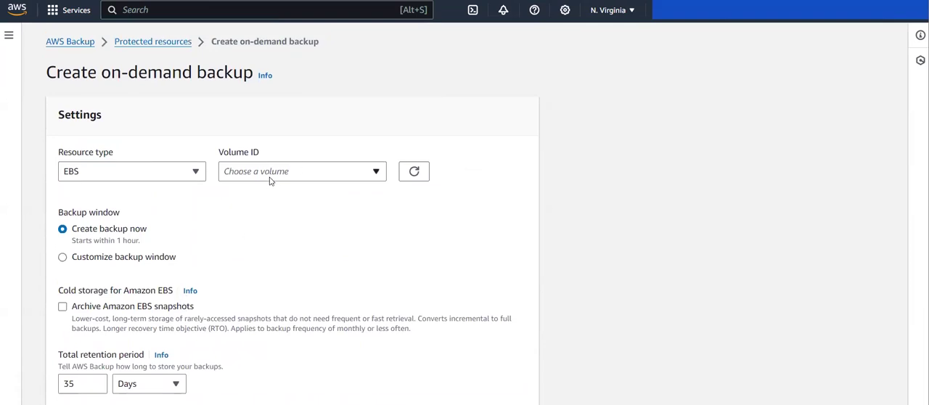
{"action": "left_click", "coordinate": [272, 180]}
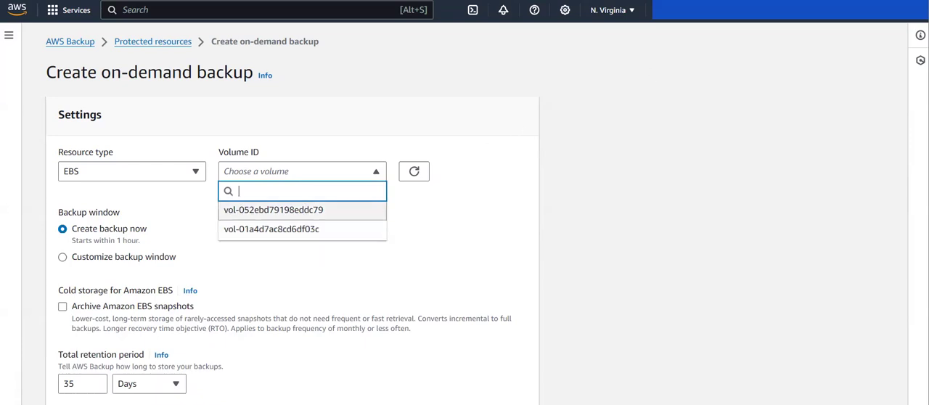
{"action": "key", "text": "Escape"}
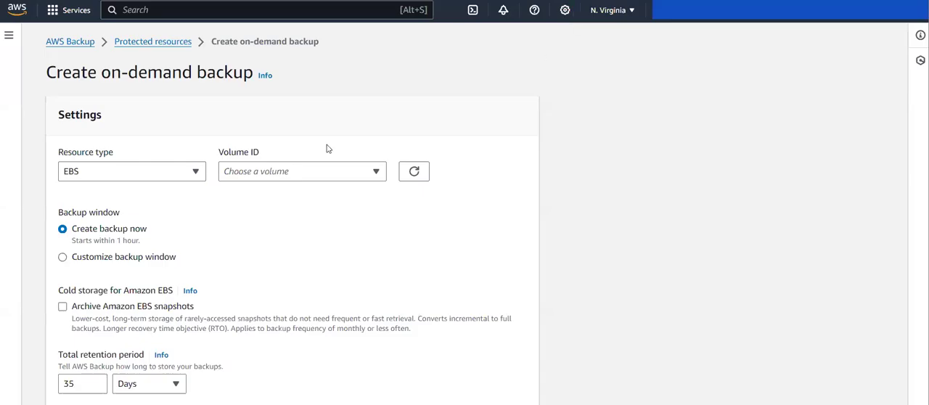
Check which EBS volume carries the BackUp tag and choose that volume, vol-01a4d7ac8cd6df03c, for the on-demand backup
{"action": "left_click", "coordinate": [307, 173]}
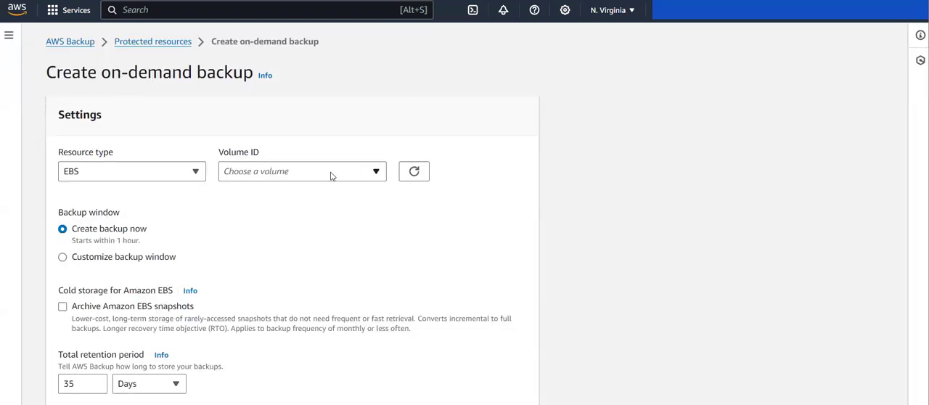
{"action": "left_click", "coordinate": [333, 174]}
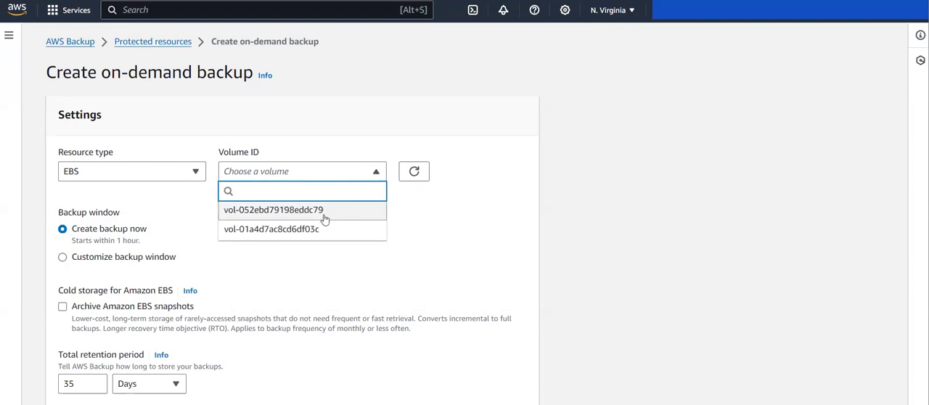
{"action": "left_click", "coordinate": [283, 230]}
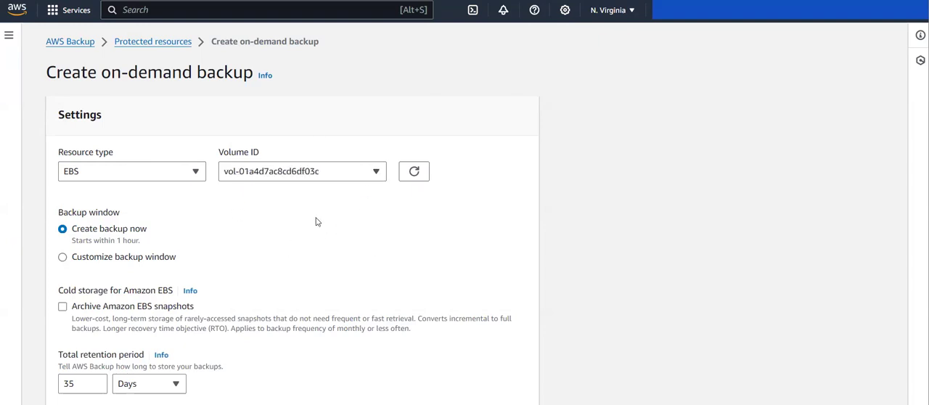
Keep Create backup now as the backup window and set the total retention period to 7 days
{"action": "scroll", "coordinate": [316, 221], "scroll_direction": "down", "scroll_amount": 2}
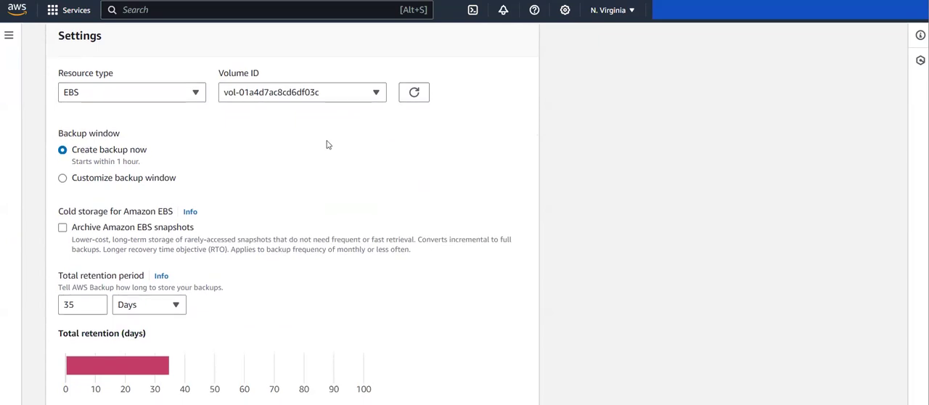
{"action": "left_click_drag", "start_coordinate": [60, 138], "coordinate": [123, 135]}
{"action": "left_click", "coordinate": [70, 156]}
{"action": "scroll", "coordinate": [80, 211], "scroll_direction": "down", "scroll_amount": 2}
{"action": "scroll", "coordinate": [80, 211], "scroll_direction": "up", "scroll_amount": 1}
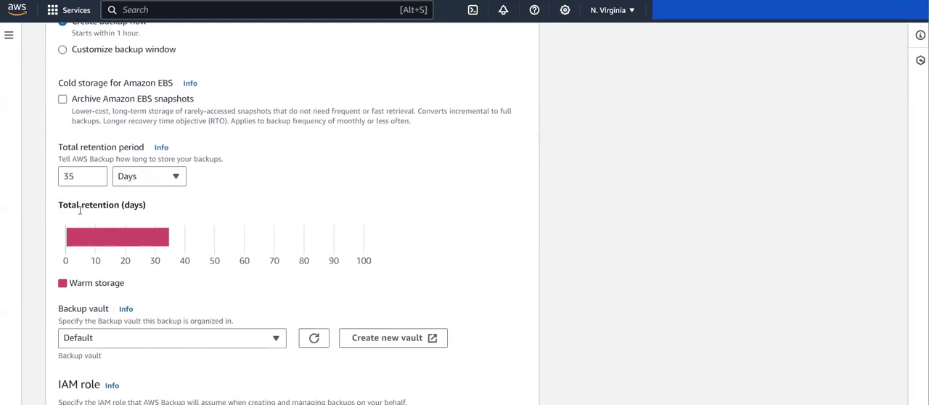
{"action": "left_click_drag", "start_coordinate": [89, 185], "coordinate": [28, 188]}
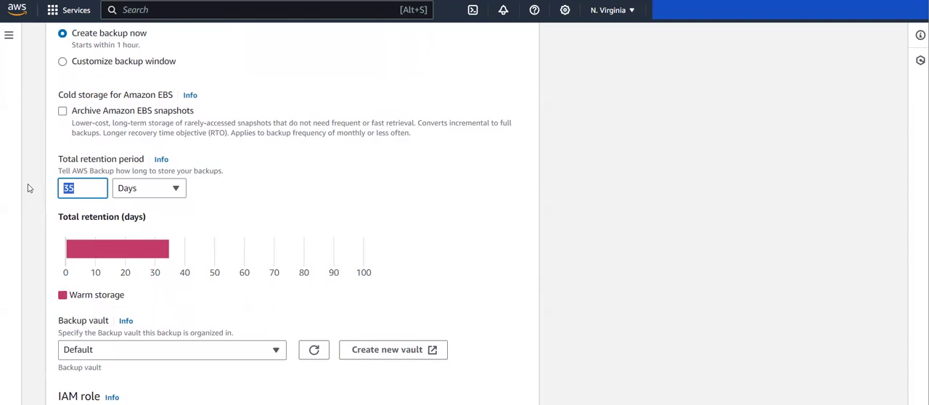
{"action": "type", "text": "7"}
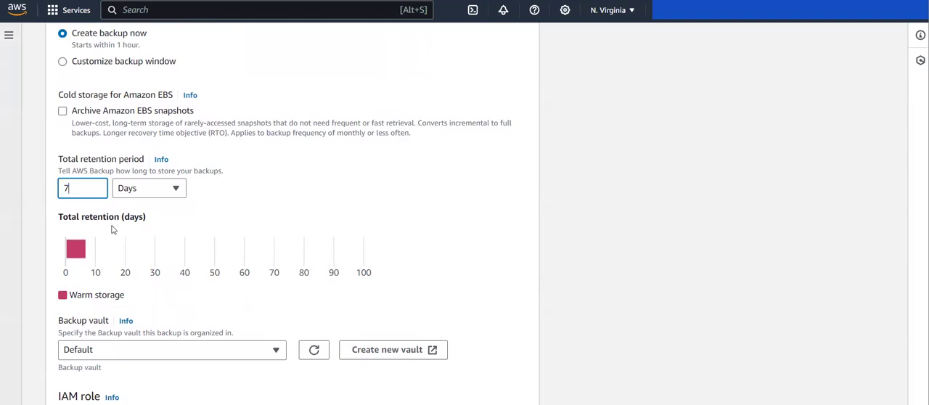
Set v1 as the backup vault for the on-demand backup, keeping the default IAM role
{"action": "scroll", "coordinate": [342, 231], "scroll_direction": "down", "scroll_amount": 2}
{"action": "left_click", "coordinate": [54, 172]}
{"action": "left_click_drag", "start_coordinate": [54, 172], "coordinate": [106, 175]}
{"action": "left_click", "coordinate": [107, 174]}
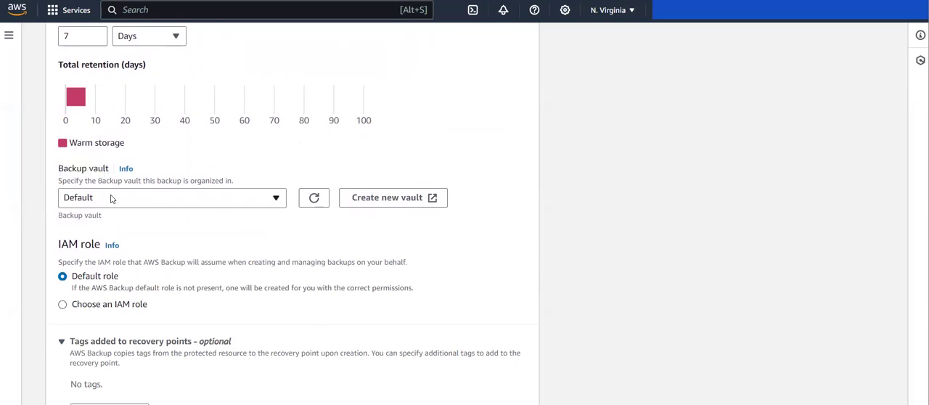
{"action": "left_click", "coordinate": [111, 199]}
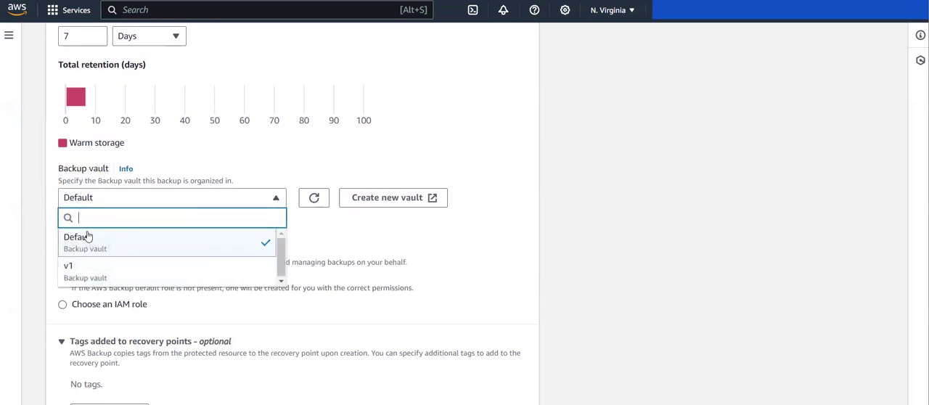
{"action": "left_click", "coordinate": [74, 276]}
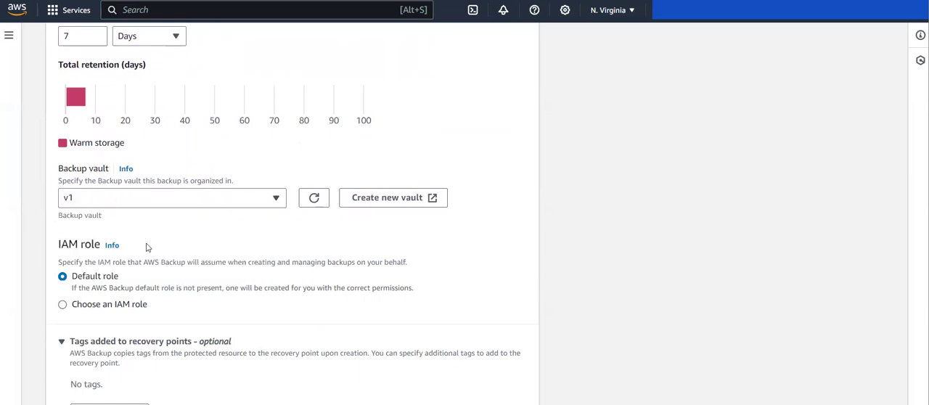
{"action": "scroll", "coordinate": [148, 245], "scroll_direction": "down", "scroll_amount": 2}
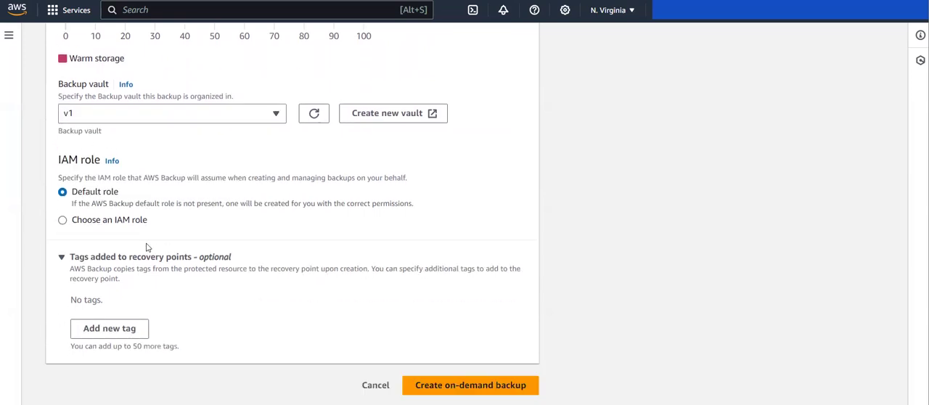
Assign the existing IAM role backup_role instead of the default role and create the on-demand backup
{"action": "left_click", "coordinate": [63, 220]}
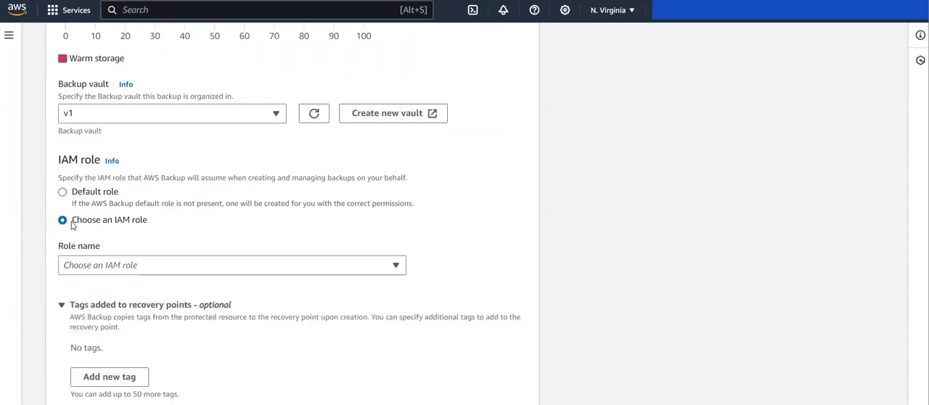
{"action": "left_click", "coordinate": [144, 267]}
{"action": "scroll", "coordinate": [138, 305], "scroll_direction": "down", "scroll_amount": 5}
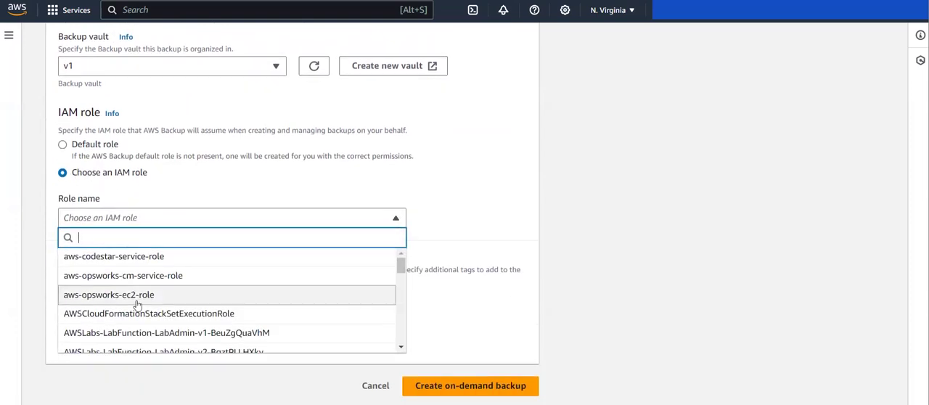
{"action": "scroll", "coordinate": [137, 305], "scroll_direction": "down", "scroll_amount": 3}
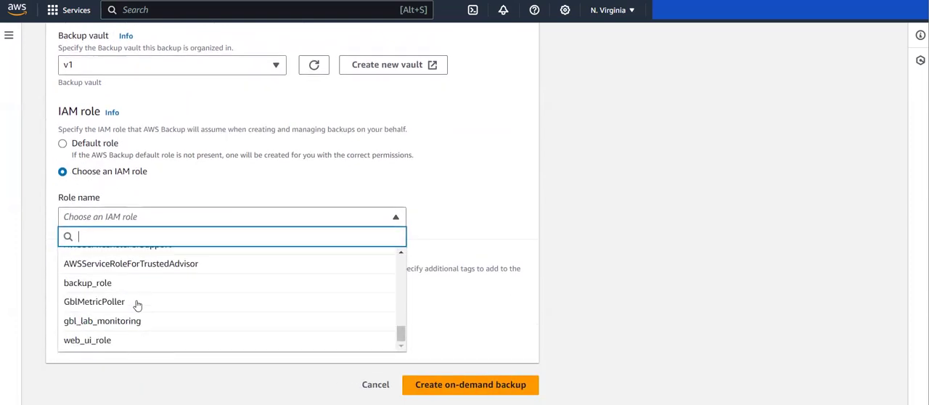
{"action": "left_click", "coordinate": [82, 295]}
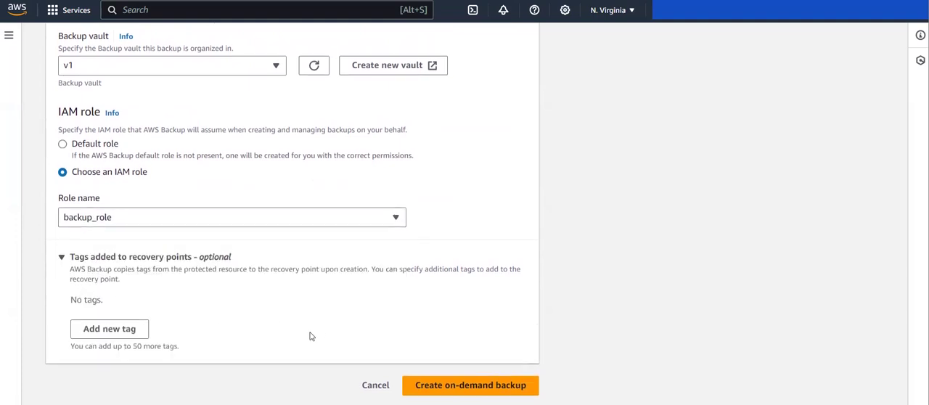
{"action": "left_click", "coordinate": [444, 386]}
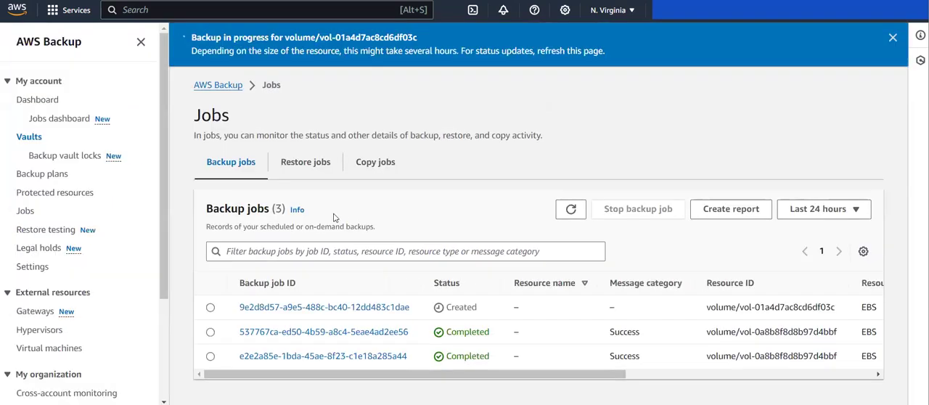
Refresh the backup jobs list and check the newest job's status, resource ID, type and creation time
{"action": "left_click", "coordinate": [580, 217]}
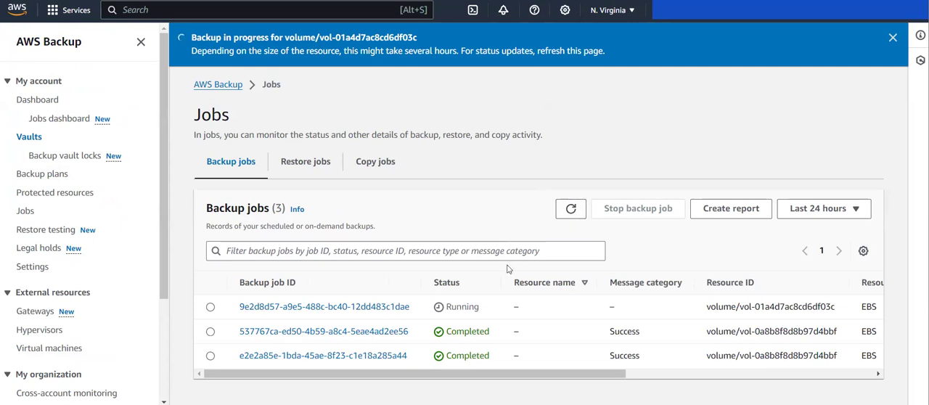
{"action": "left_click", "coordinate": [573, 216]}
{"action": "left_click", "coordinate": [572, 216]}
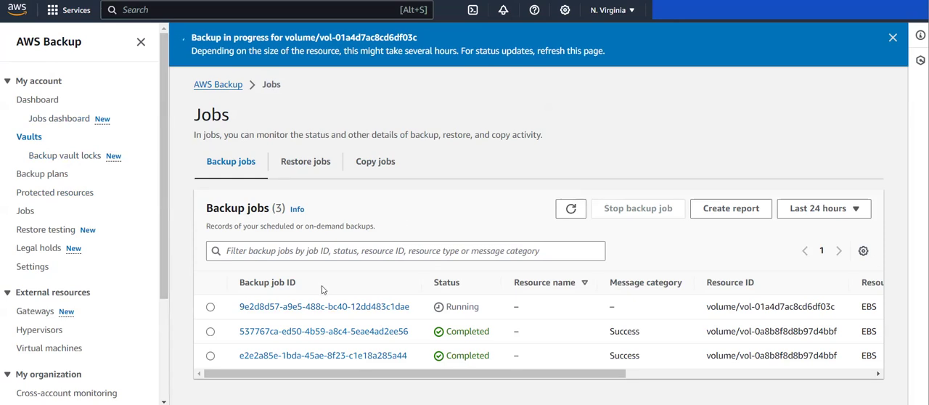
{"action": "scroll", "coordinate": [301, 313], "scroll_direction": "right", "scroll_amount": 10}
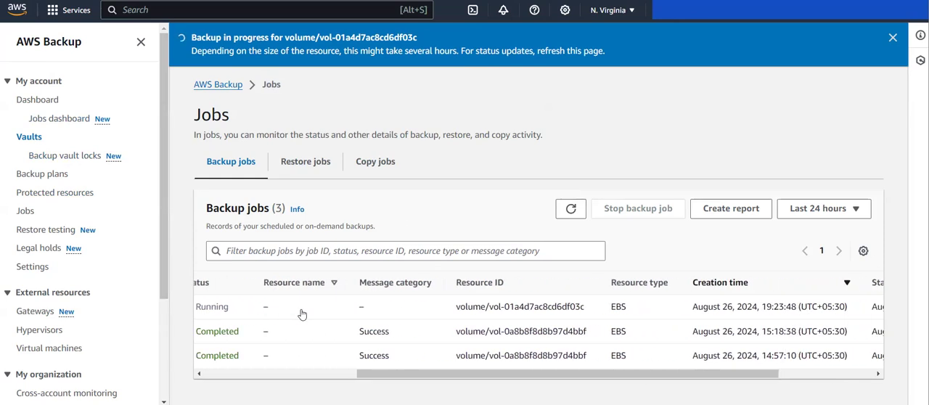
{"action": "left_click_drag", "start_coordinate": [311, 309], "coordinate": [438, 312]}
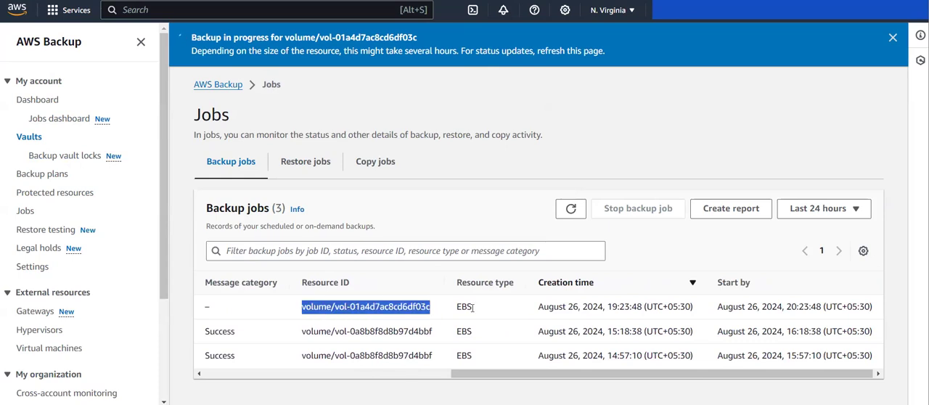
{"action": "scroll", "coordinate": [472, 308], "scroll_direction": "left", "scroll_amount": 10}
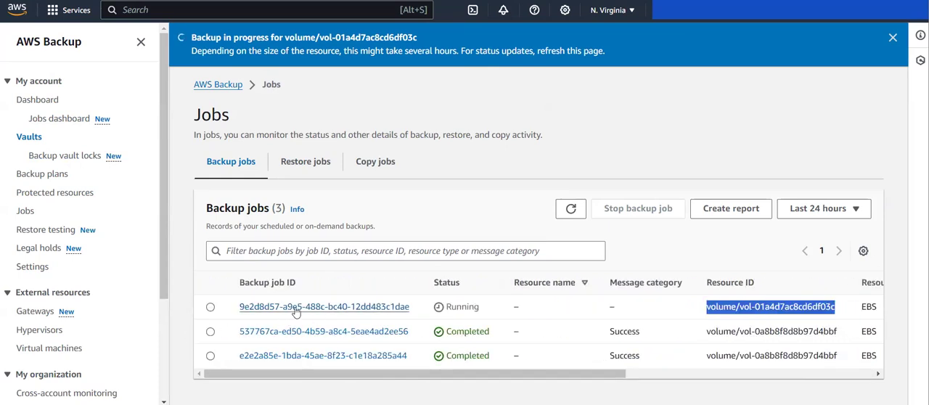
View the details of the newest backup job, refresh its status, and return to the jobs list
{"action": "left_click", "coordinate": [296, 307]}
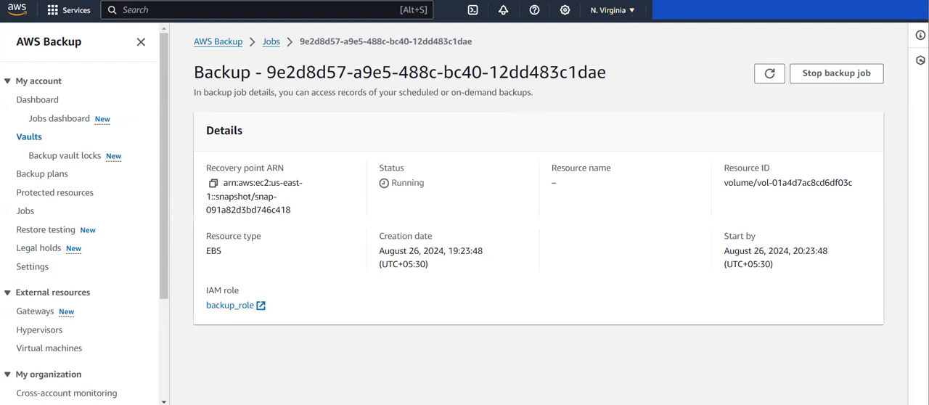
{"action": "left_click", "coordinate": [769, 74]}
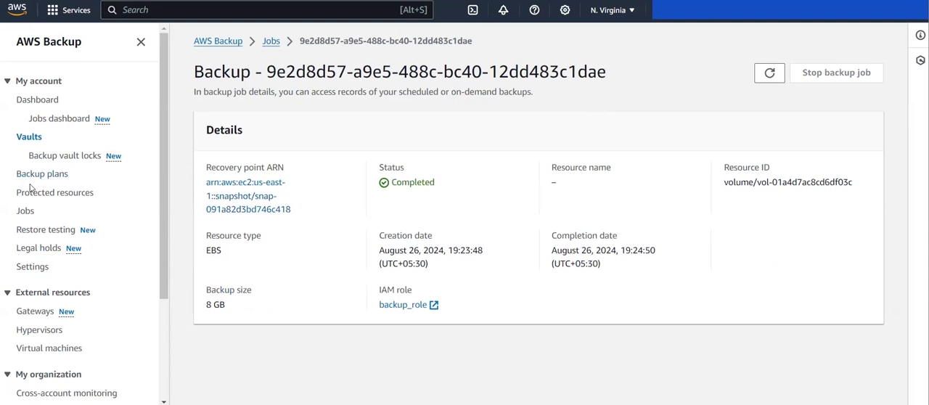
{"action": "left_click", "coordinate": [23, 213]}
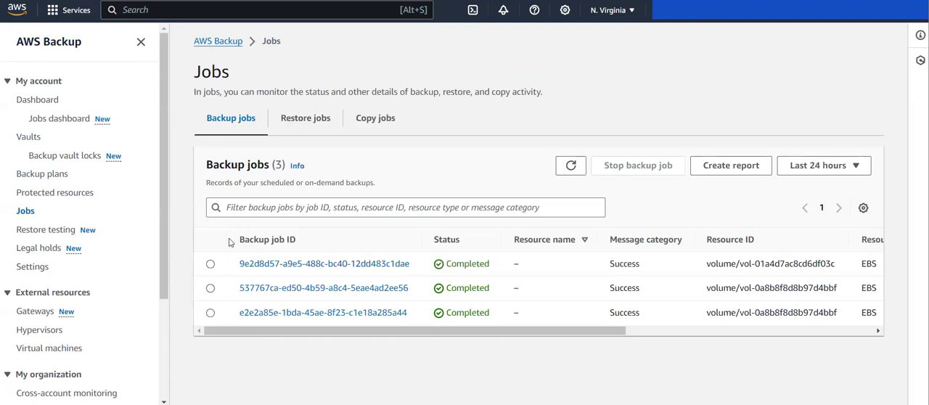
Review the jobs status over time on the AWS Backup dashboard
{"action": "left_click", "coordinate": [34, 99]}
{"action": "scroll", "coordinate": [242, 218], "scroll_direction": "down", "scroll_amount": 5}
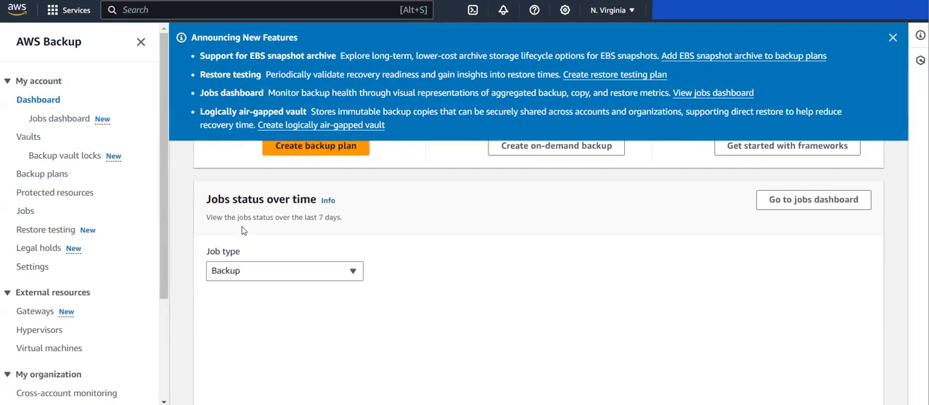
{"action": "scroll", "coordinate": [243, 230], "scroll_direction": "up", "scroll_amount": 1}
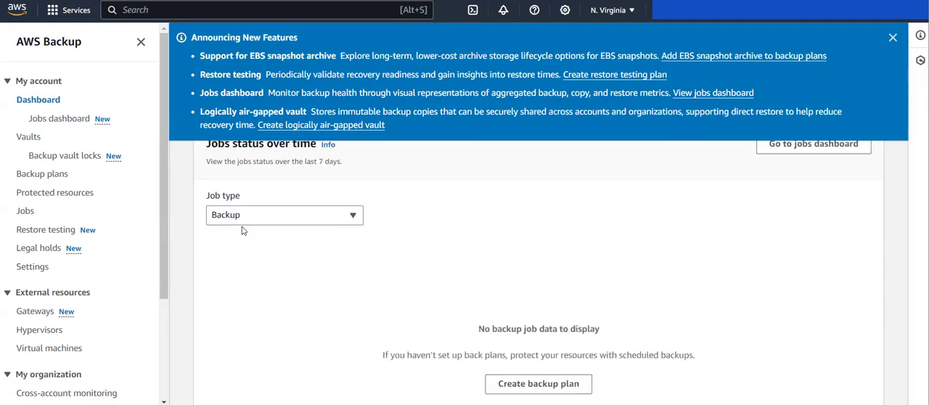
Open the v1 vault, select its EBS snapshot recovery point, and review the actions available for it, including Restore
{"action": "left_click", "coordinate": [32, 142]}
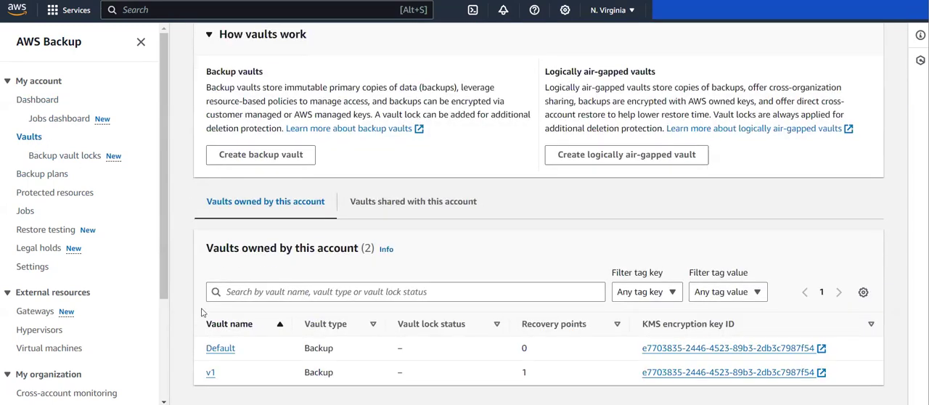
{"action": "left_click", "coordinate": [211, 374]}
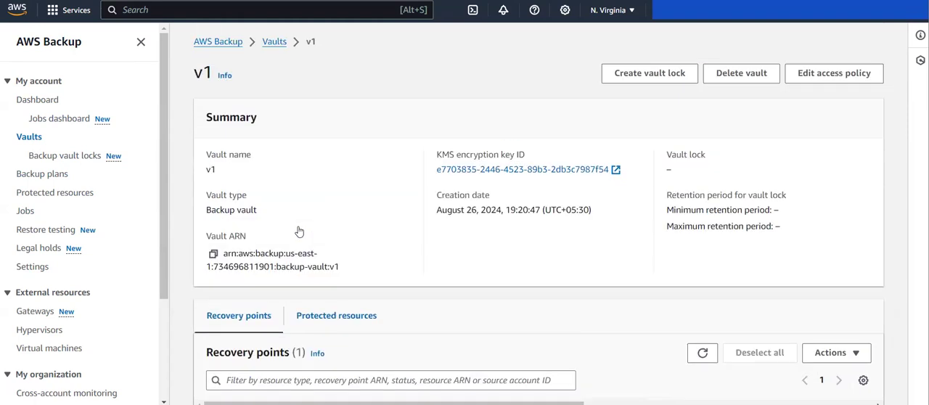
{"action": "scroll", "coordinate": [252, 204], "scroll_direction": "down", "scroll_amount": 2}
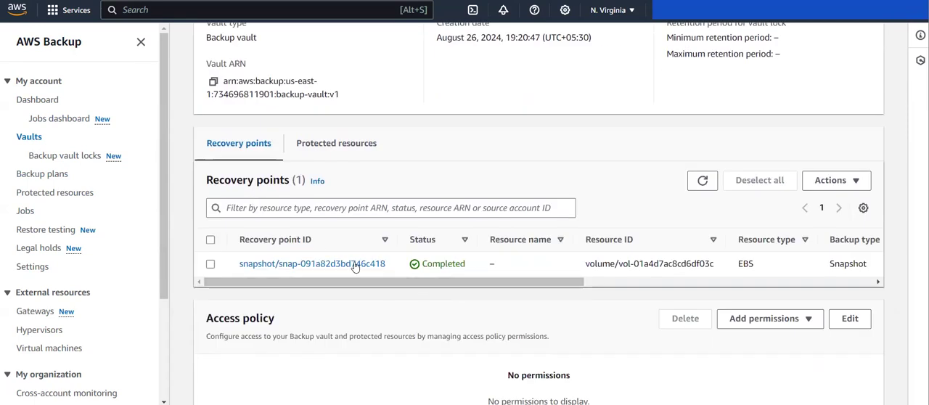
{"action": "left_click", "coordinate": [206, 266]}
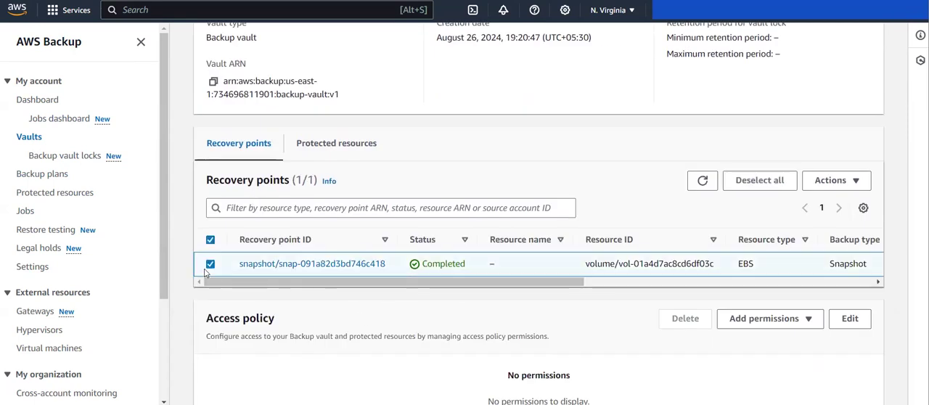
{"action": "left_click", "coordinate": [861, 186]}
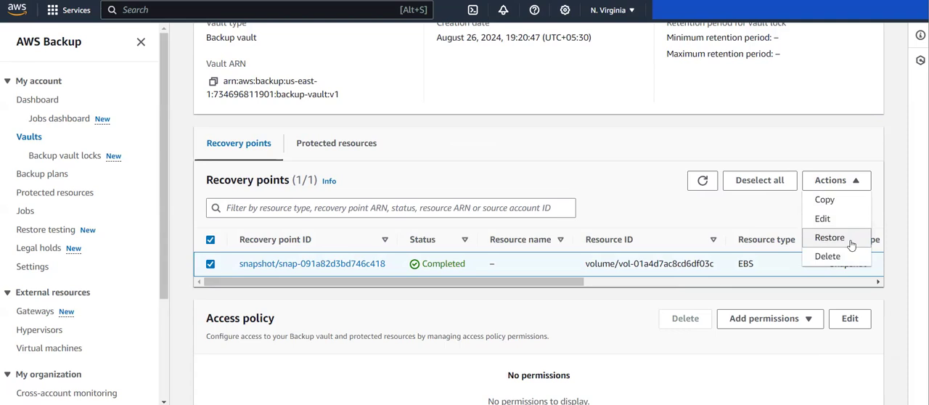
{"action": "left_click", "coordinate": [631, 116]}
{"action": "scroll", "coordinate": [631, 117], "scroll_direction": "up", "scroll_amount": 3}
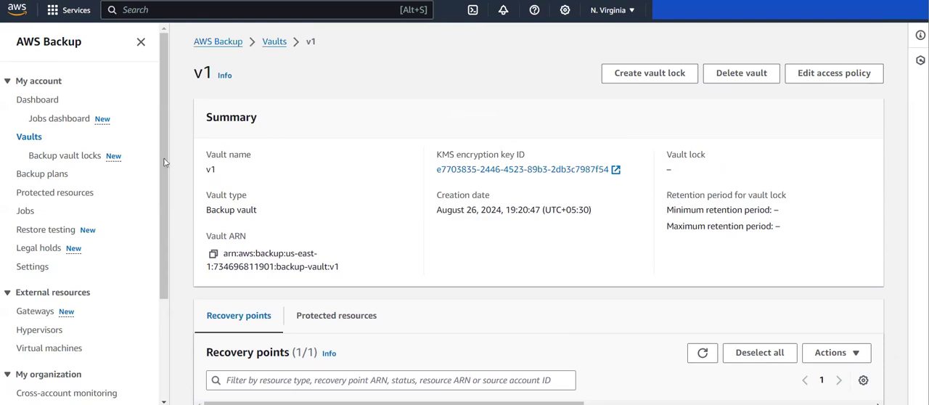
{"action": "scroll", "coordinate": [305, 199], "scroll_direction": "down", "scroll_amount": 1}
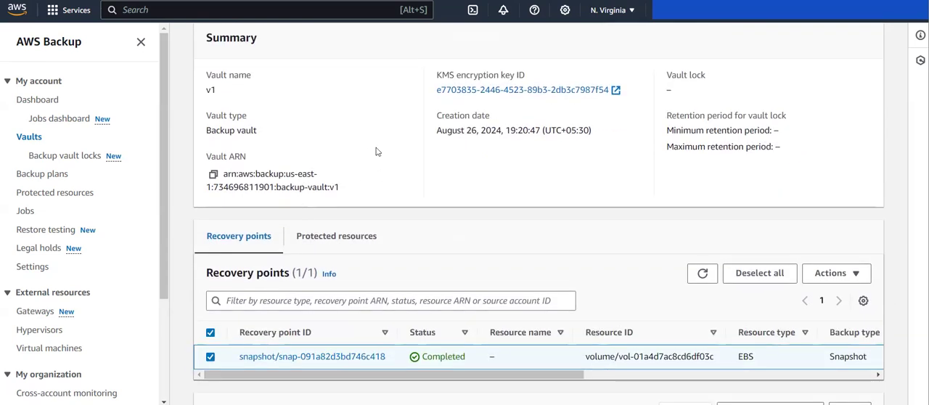
{"action": "scroll", "coordinate": [314, 294], "scroll_direction": "up", "scroll_amount": 1}
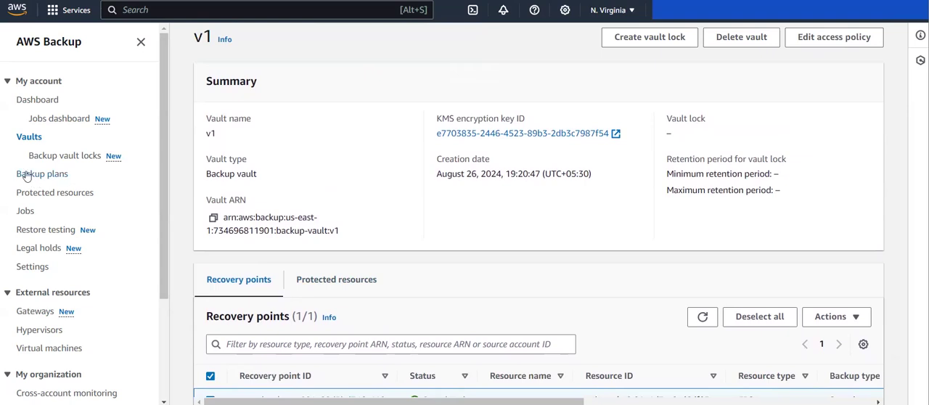
Go to the backup plans and start creating a new backup plan
{"action": "left_click", "coordinate": [26, 176]}
{"action": "scroll", "coordinate": [346, 243], "scroll_direction": "down", "scroll_amount": 2}
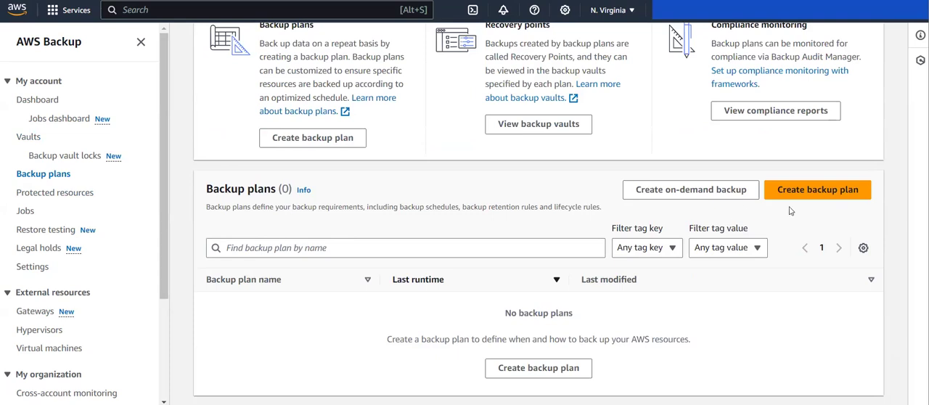
{"action": "left_click", "coordinate": [822, 193]}
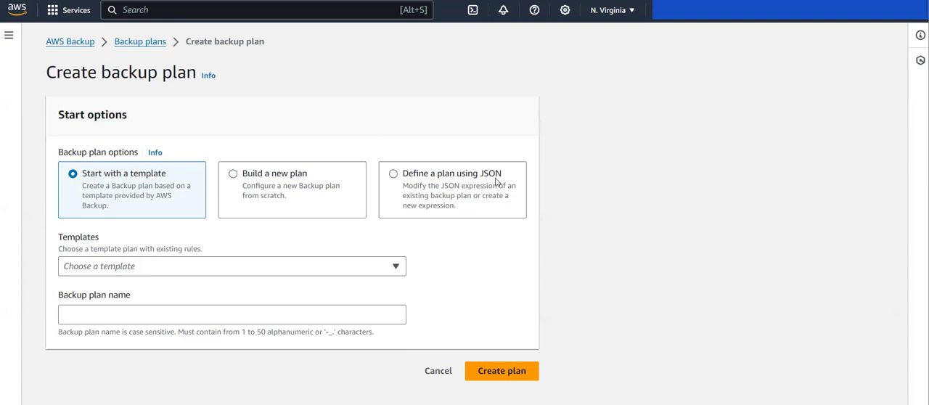
Compare the start options for a backup plan: building a new plan, the available retention templates, and a JSON definition
{"action": "left_click", "coordinate": [252, 178]}
{"action": "left_click", "coordinate": [189, 253]}
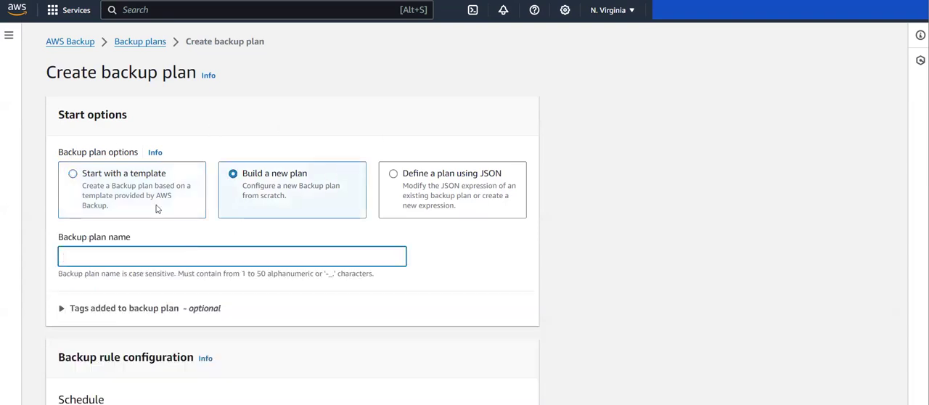
{"action": "left_click", "coordinate": [105, 184]}
{"action": "left_click", "coordinate": [132, 268]}
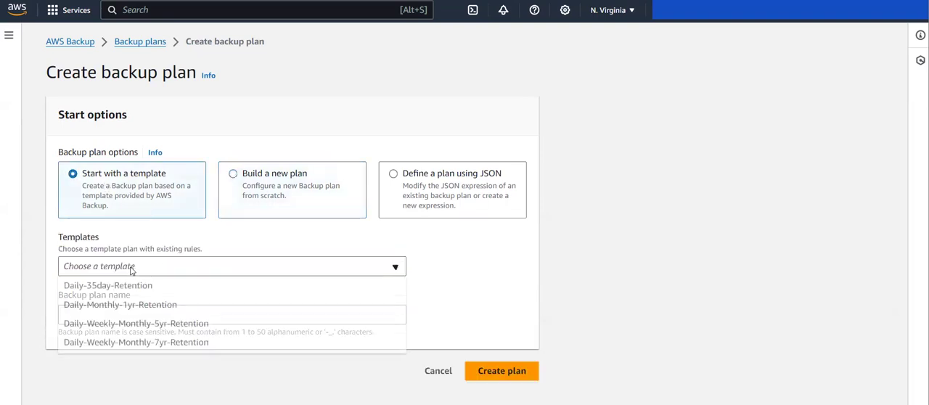
{"action": "left_click", "coordinate": [455, 203]}
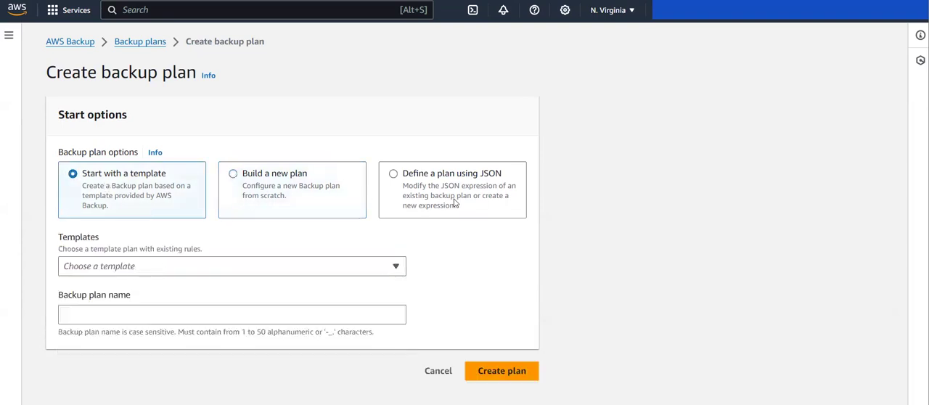
Choose to build a new backup plan from scratch and name it plan1
{"action": "left_click", "coordinate": [297, 205]}
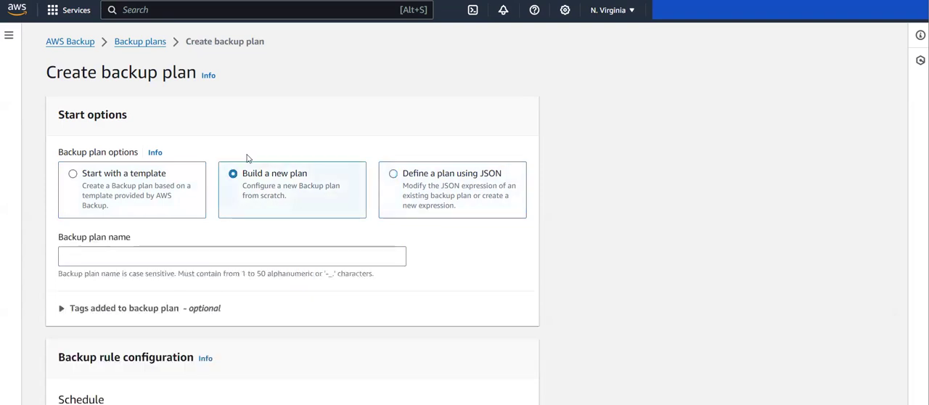
{"action": "left_click", "coordinate": [130, 256]}
{"action": "type", "text": "plan1"}
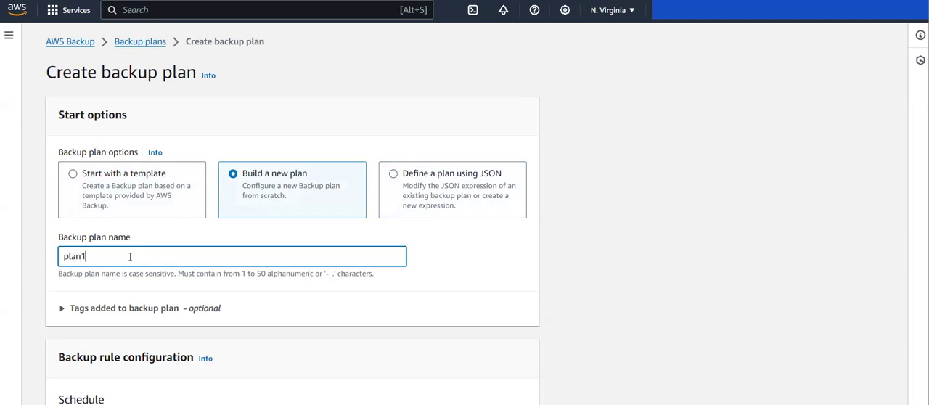
Name the backup rule rule1 in the plan's backup rule configuration
{"action": "scroll", "coordinate": [130, 256], "scroll_direction": "down", "scroll_amount": 2}
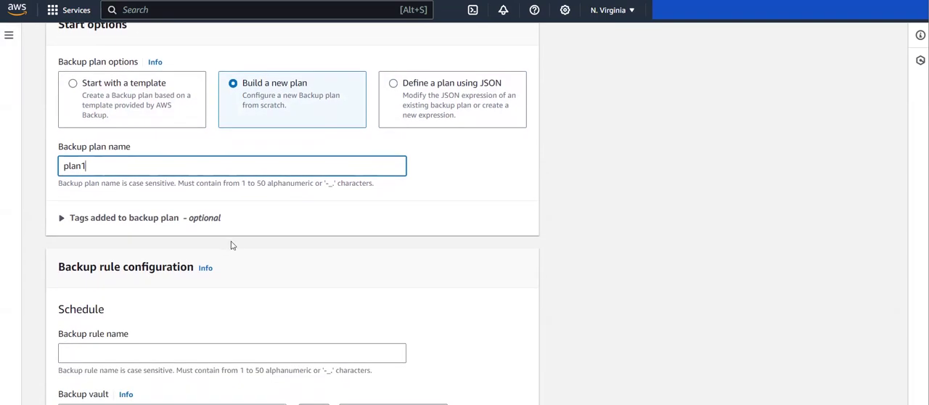
{"action": "scroll", "coordinate": [232, 245], "scroll_direction": "down", "scroll_amount": 1}
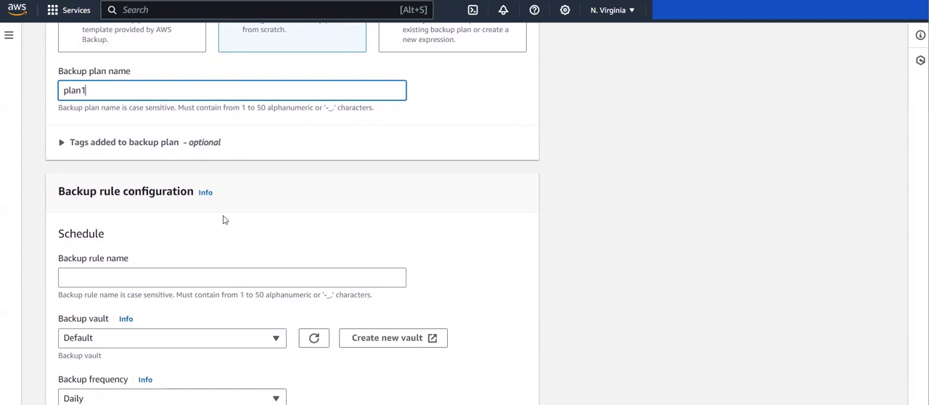
{"action": "scroll", "coordinate": [224, 220], "scroll_direction": "down", "scroll_amount": 1}
{"action": "left_click", "coordinate": [117, 170]}
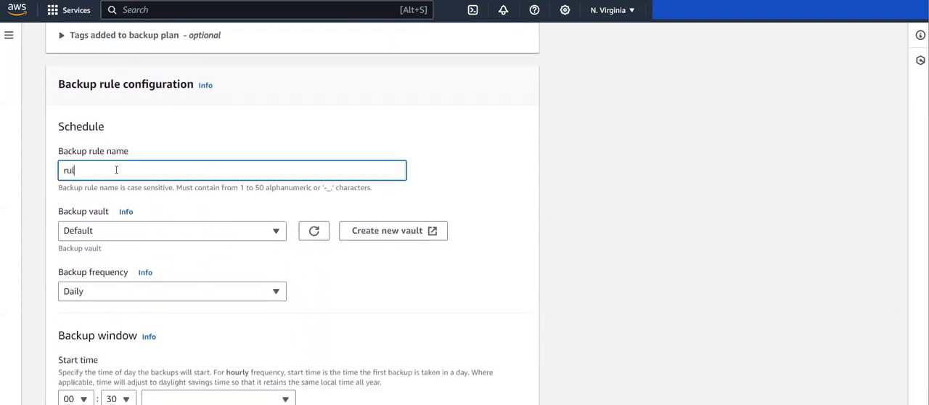
{"action": "scroll", "coordinate": [116, 170], "scroll_direction": "down", "scroll_amount": 1}
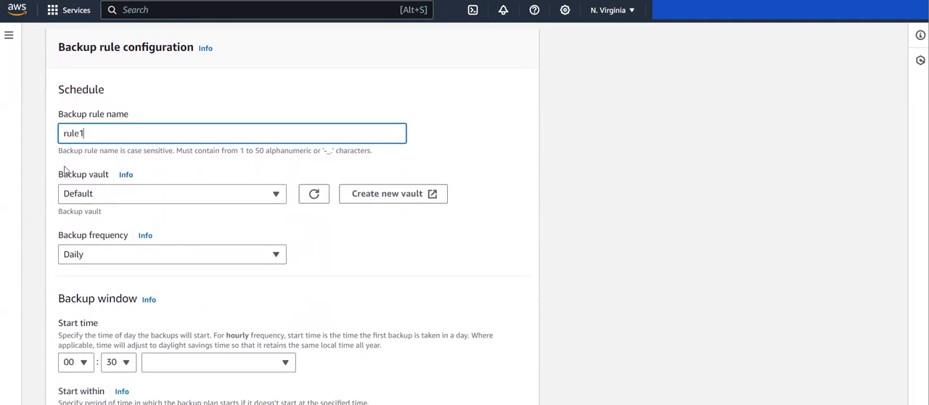
{"action": "scroll", "coordinate": [125, 208], "scroll_direction": "down", "scroll_amount": 1}
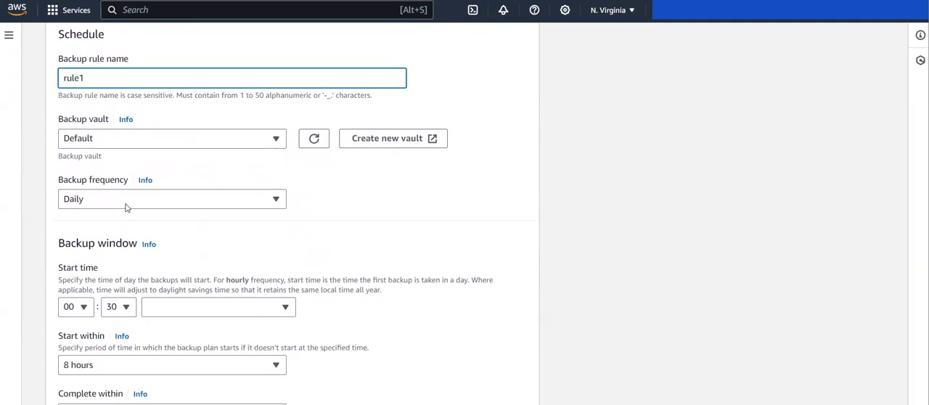
Store the backups of rule1 in the backup vault v1
{"action": "left_click", "coordinate": [182, 141]}
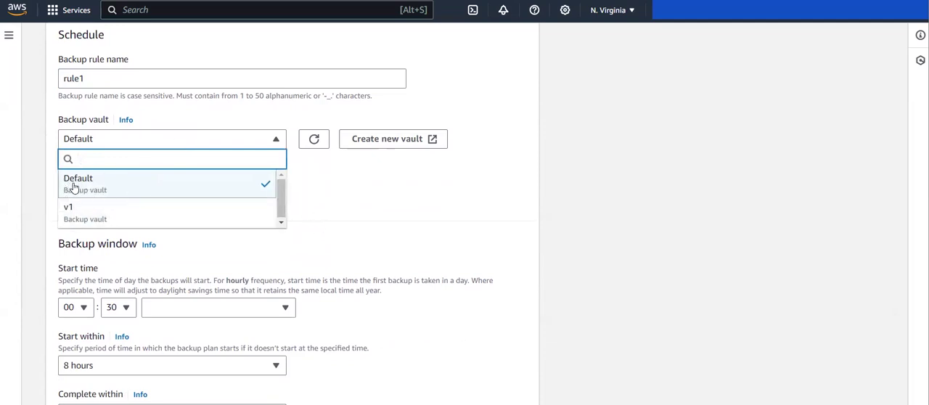
{"action": "left_click", "coordinate": [188, 186]}
{"action": "scroll", "coordinate": [259, 228], "scroll_direction": "down", "scroll_amount": 1}
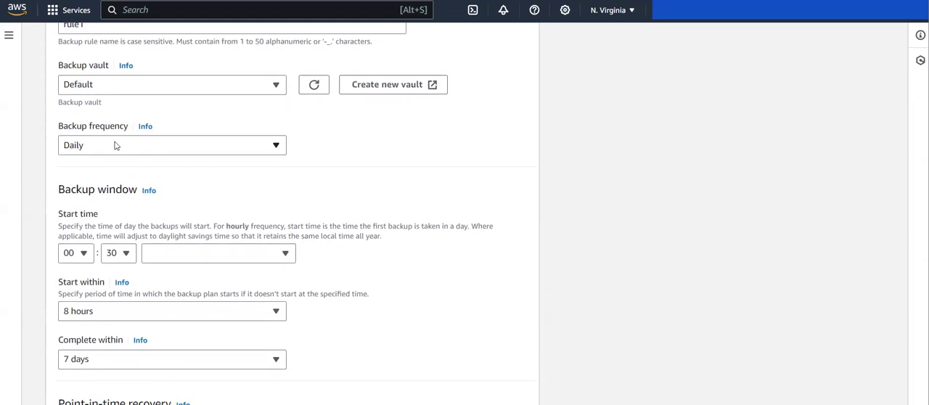
{"action": "left_click", "coordinate": [172, 91]}
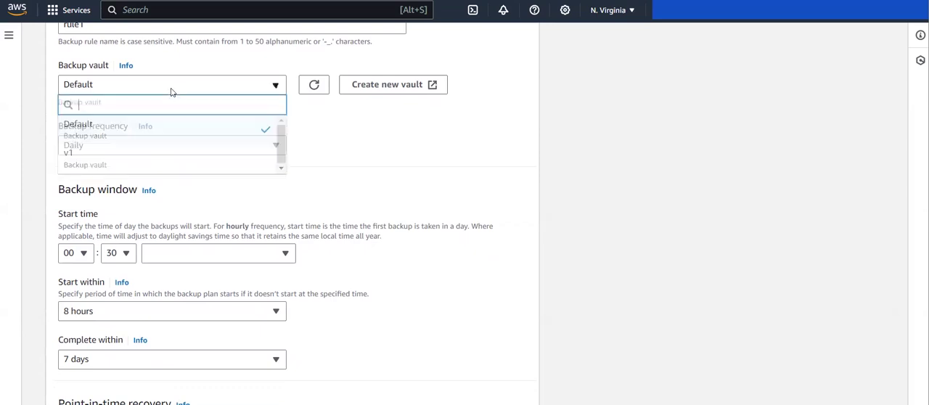
{"action": "left_click", "coordinate": [147, 155]}
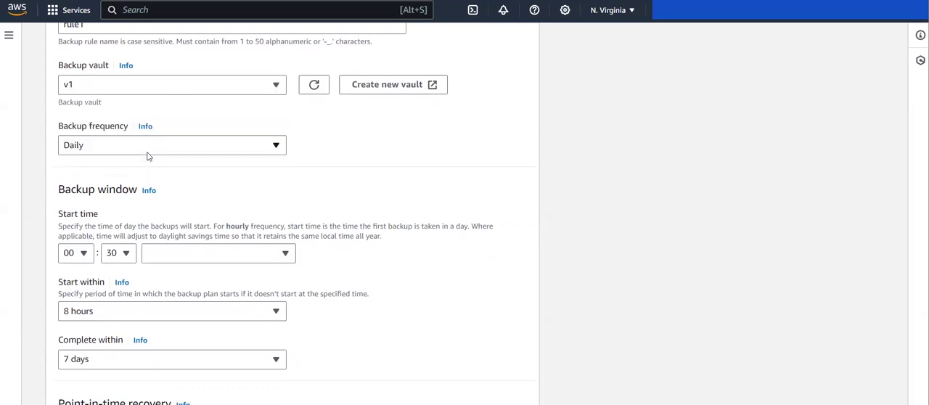
Set the backup frequency of rule1 to weekly, running on Sunday only
{"action": "left_click", "coordinate": [111, 145]}
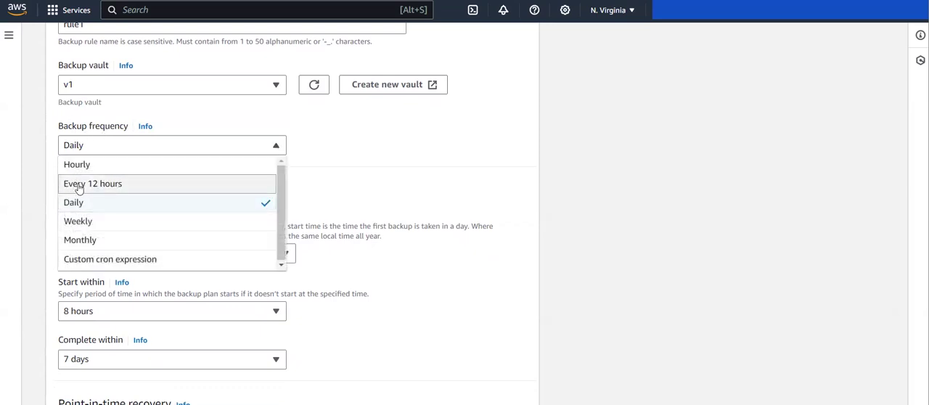
{"action": "left_click", "coordinate": [79, 224]}
{"action": "left_click", "coordinate": [110, 146]}
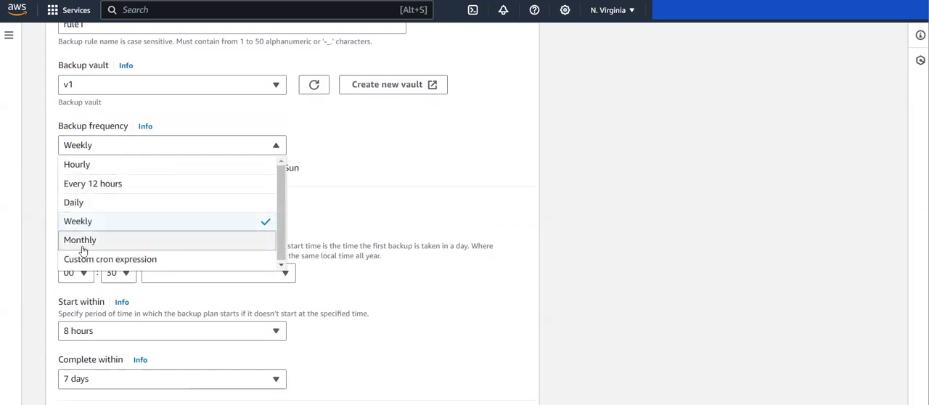
{"action": "left_click", "coordinate": [141, 230]}
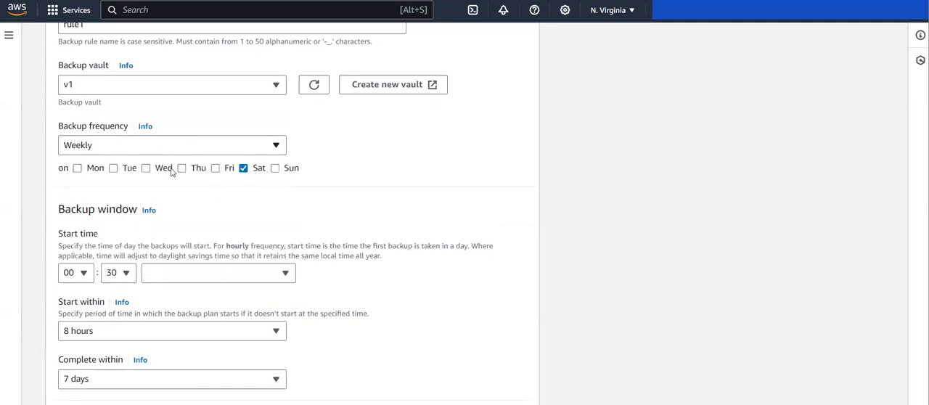
{"action": "left_click", "coordinate": [276, 168]}
{"action": "left_click", "coordinate": [242, 169]}
Set the backup window's start time to 01:00 in the America/Los_Angeles time zone
{"action": "scroll", "coordinate": [309, 177], "scroll_direction": "down", "scroll_amount": 1}
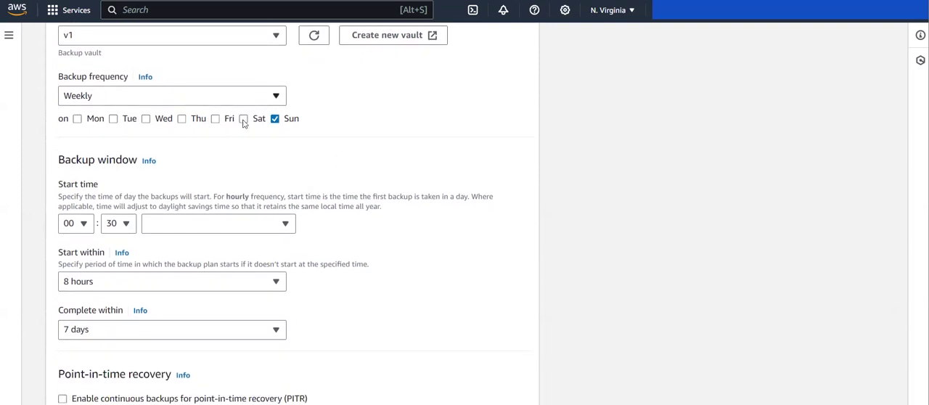
{"action": "scroll", "coordinate": [320, 151], "scroll_direction": "down", "scroll_amount": 1}
{"action": "left_click", "coordinate": [85, 159]}
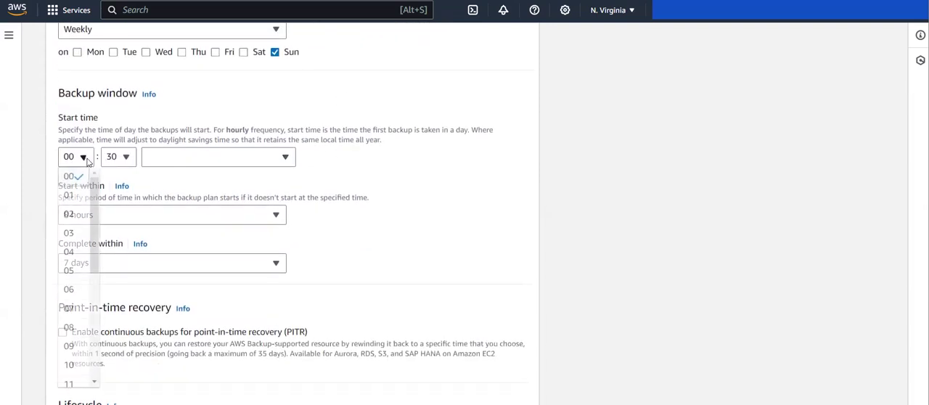
{"action": "key", "text": "Down"}
{"action": "key", "text": "Return"}
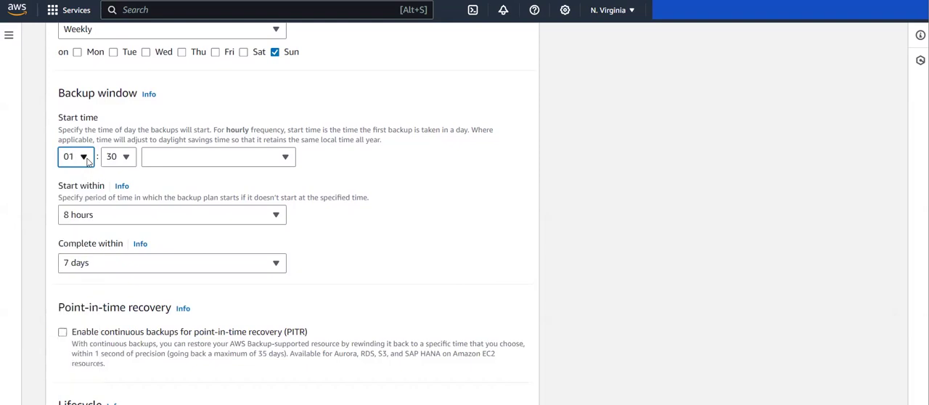
{"action": "left_click", "coordinate": [119, 157]}
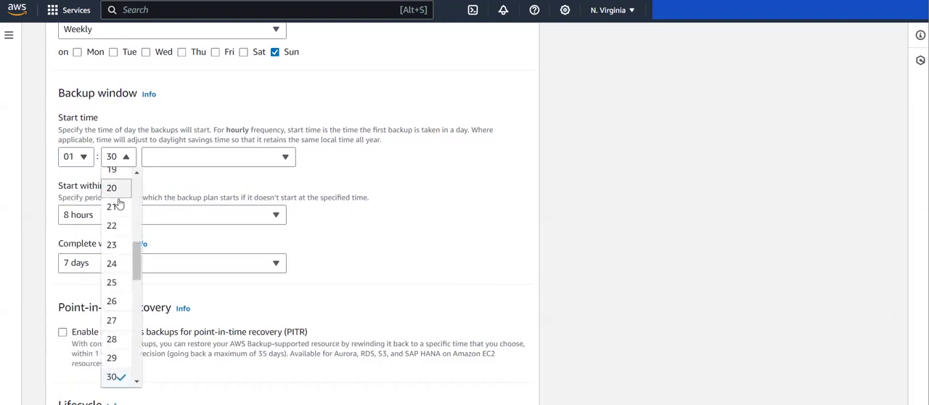
{"action": "scroll", "coordinate": [119, 205], "scroll_direction": "up", "scroll_amount": 5}
{"action": "key", "text": "Down"}
{"action": "key", "text": "Return"}
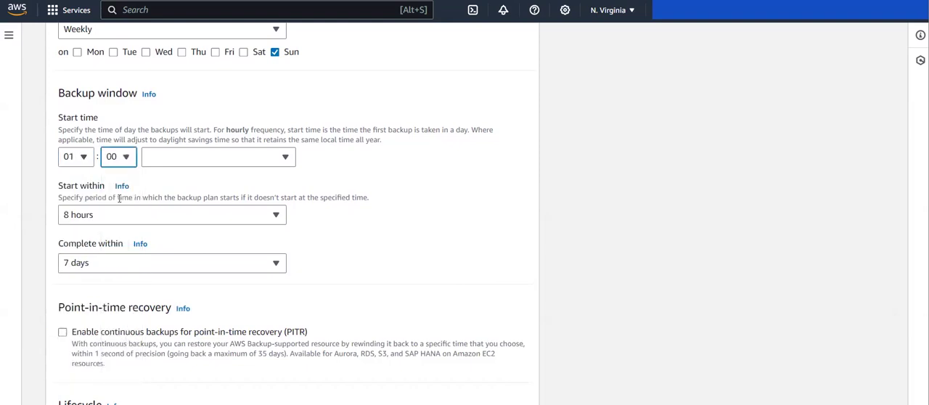
{"action": "left_click", "coordinate": [242, 161]}
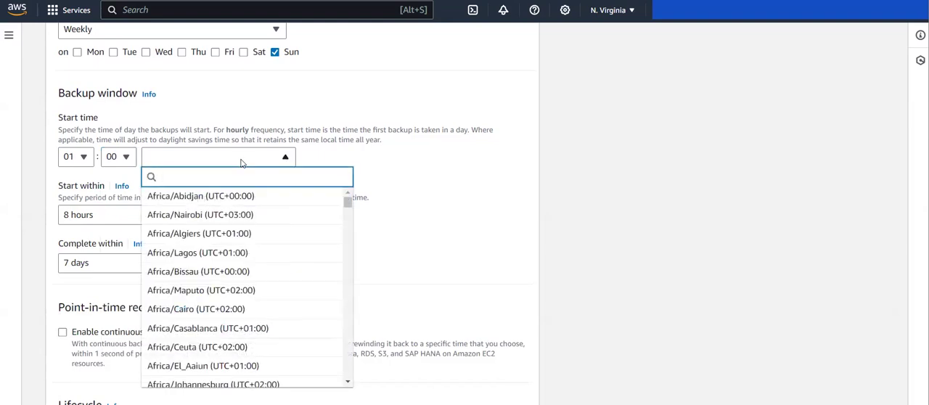
{"action": "type", "text": "los"}
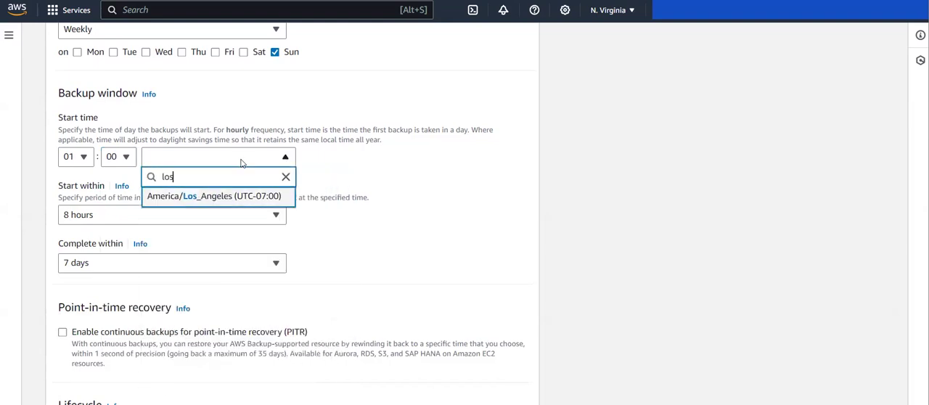
{"action": "key", "text": "Return"}
Examine the rule's remaining settings: completion window, point-in-time recovery, cold storage, retention period, copy destination, recovery point tags and advanced backup settings
{"action": "scroll", "coordinate": [174, 195], "scroll_direction": "down", "scroll_amount": 2}
{"action": "scroll", "coordinate": [173, 194], "scroll_direction": "up", "scroll_amount": 1}
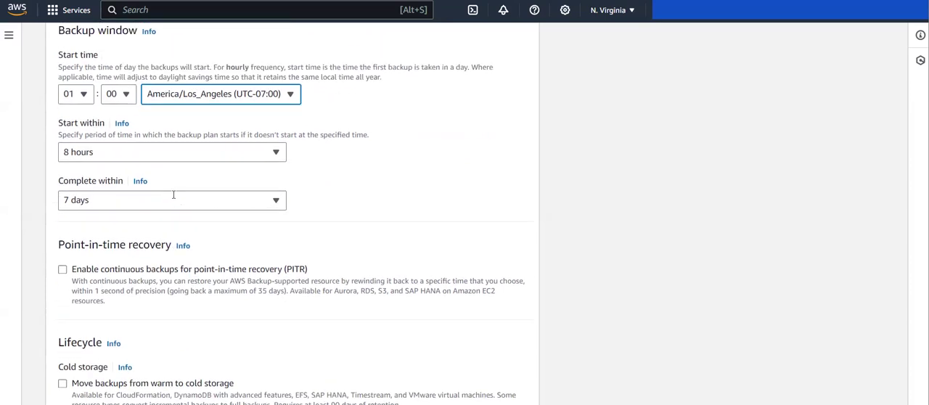
{"action": "scroll", "coordinate": [173, 194], "scroll_direction": "down", "scroll_amount": 1}
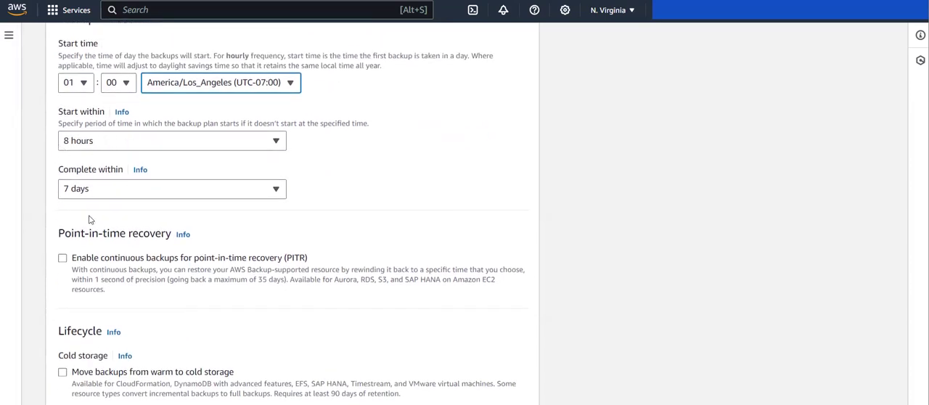
{"action": "scroll", "coordinate": [101, 222], "scroll_direction": "down", "scroll_amount": 2}
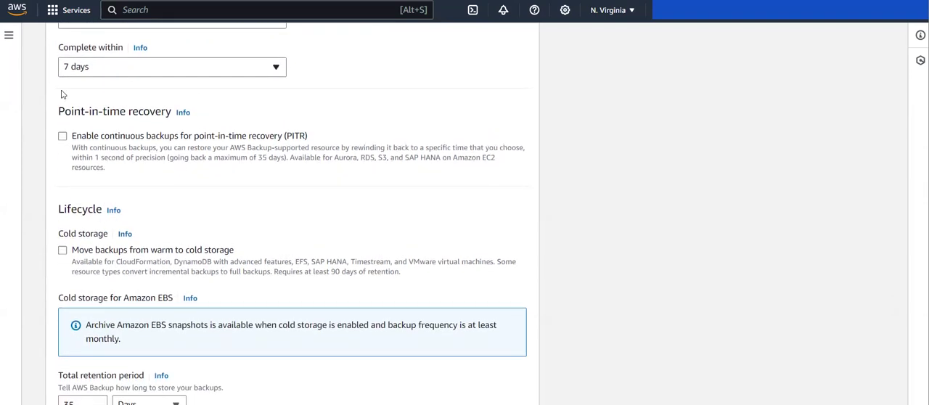
{"action": "left_click_drag", "start_coordinate": [59, 115], "coordinate": [149, 117]}
{"action": "left_click", "coordinate": [149, 116]}
{"action": "scroll", "coordinate": [118, 186], "scroll_direction": "down", "scroll_amount": 1}
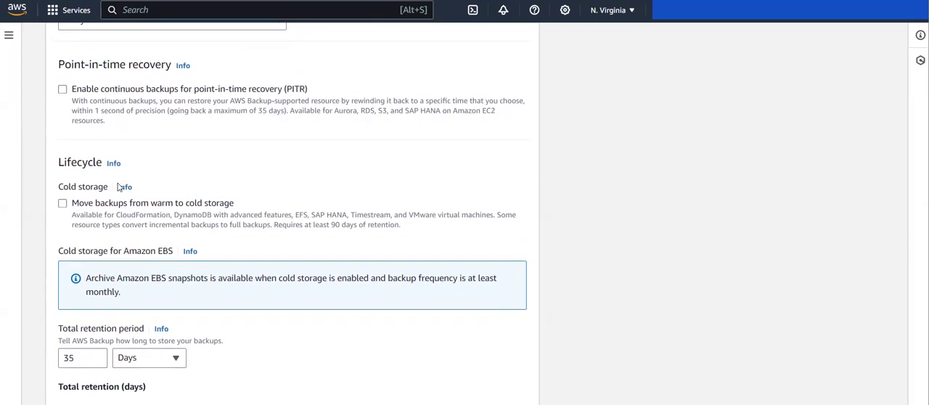
{"action": "scroll", "coordinate": [150, 169], "scroll_direction": "down", "scroll_amount": 1}
{"action": "scroll", "coordinate": [83, 66], "scroll_direction": "down", "scroll_amount": 1}
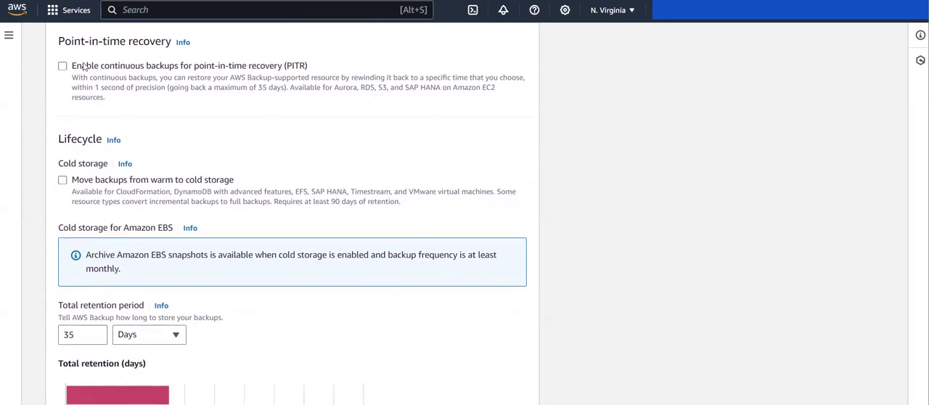
{"action": "scroll", "coordinate": [157, 109], "scroll_direction": "down", "scroll_amount": 2}
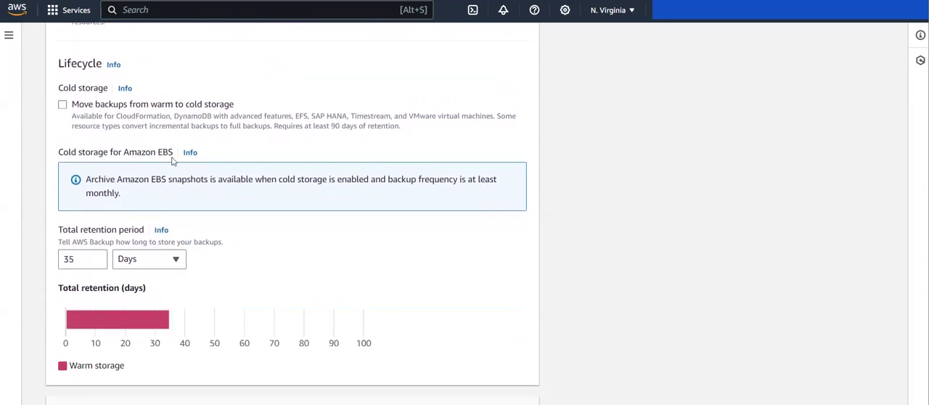
{"action": "scroll", "coordinate": [98, 223], "scroll_direction": "down", "scroll_amount": 5}
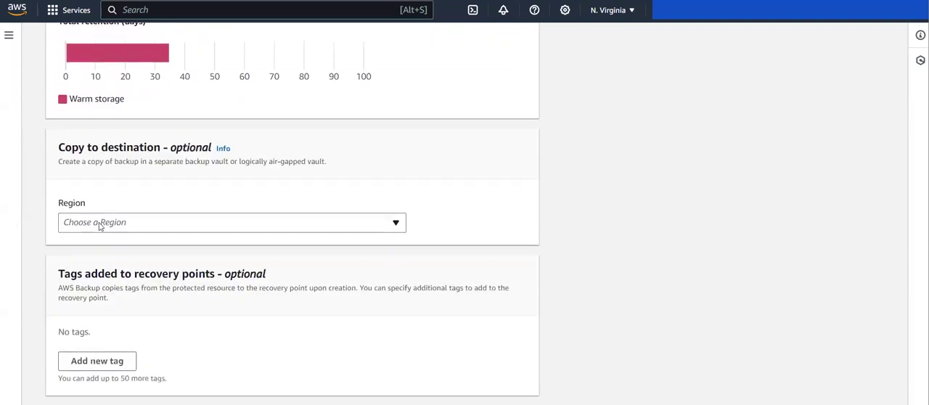
{"action": "scroll", "coordinate": [102, 224], "scroll_direction": "down", "scroll_amount": 1}
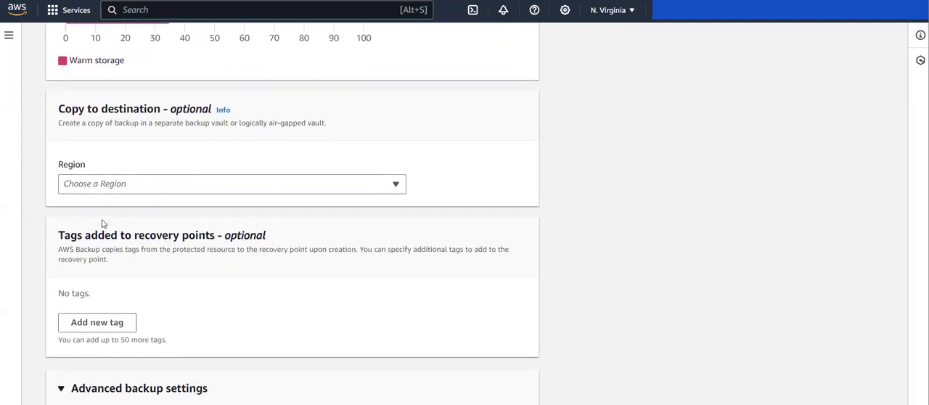
{"action": "scroll", "coordinate": [137, 303], "scroll_direction": "down", "scroll_amount": 3}
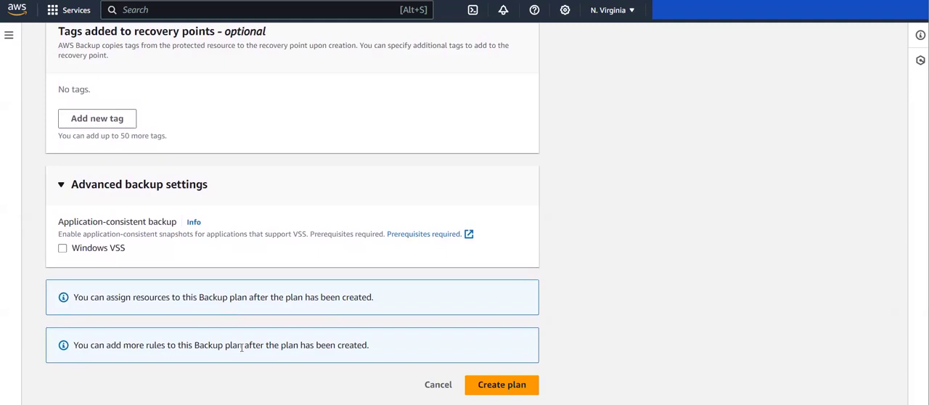
Review the plan name and the rule's vault, frequency and start time in the backup plan form
{"action": "scroll", "coordinate": [241, 348], "scroll_direction": "up", "scroll_amount": 10}
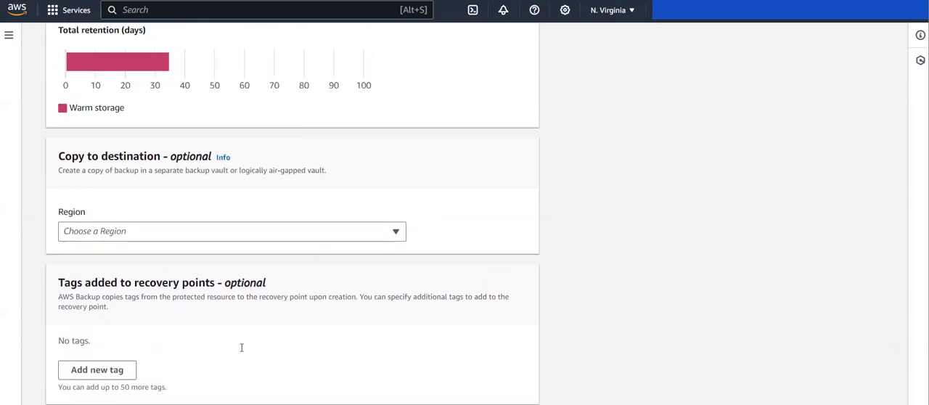
{"action": "scroll", "coordinate": [243, 351], "scroll_direction": "up", "scroll_amount": 6}
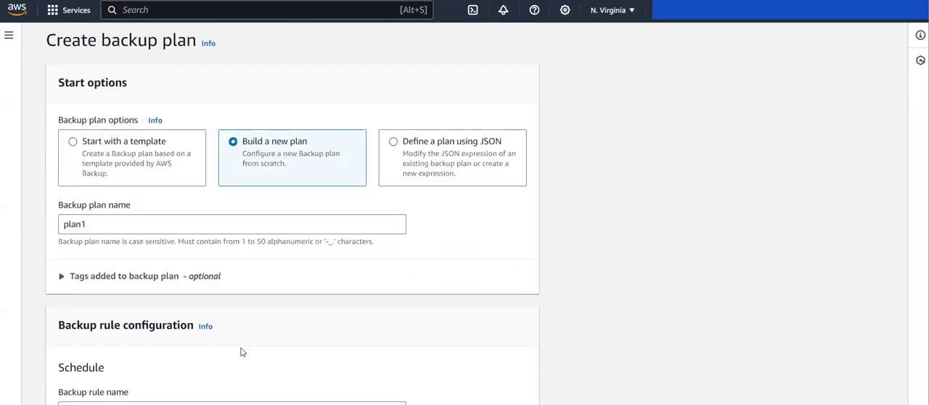
{"action": "scroll", "coordinate": [278, 258], "scroll_direction": "down", "scroll_amount": 5}
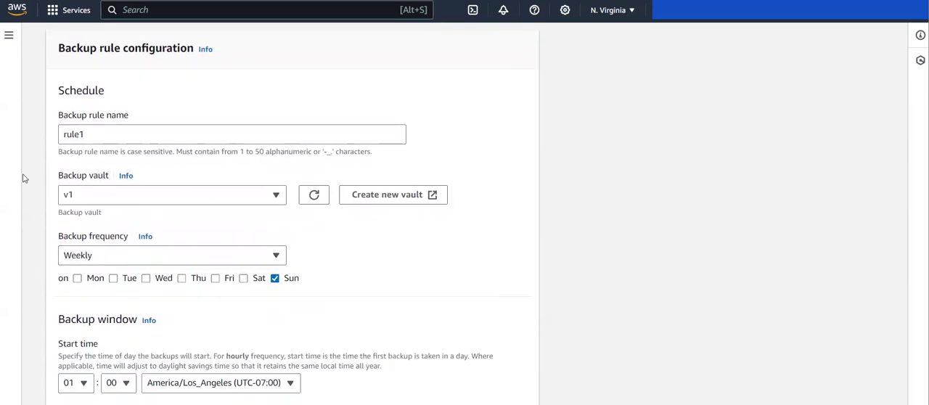
{"action": "scroll", "coordinate": [122, 253], "scroll_direction": "down", "scroll_amount": 1}
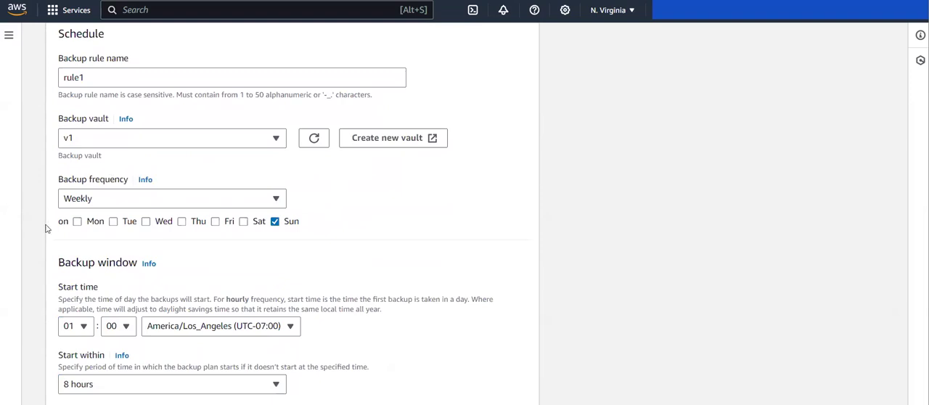
{"action": "left_click_drag", "start_coordinate": [58, 179], "coordinate": [125, 184]}
{"action": "left_click", "coordinate": [89, 211]}
{"action": "left_click_drag", "start_coordinate": [53, 114], "coordinate": [105, 133]}
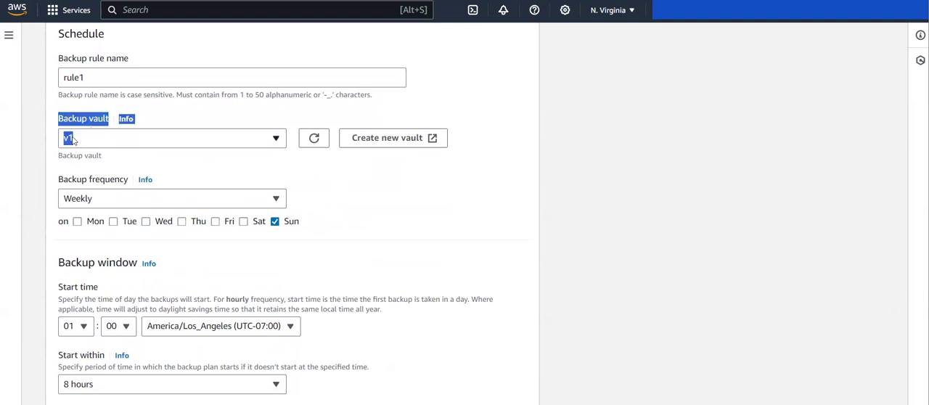
{"action": "left_click", "coordinate": [39, 181]}
Create the backup plan plan1 with the configured rule, leaving the lifecycle and optional settings at their defaults
{"action": "scroll", "coordinate": [40, 182], "scroll_direction": "down", "scroll_amount": 1}
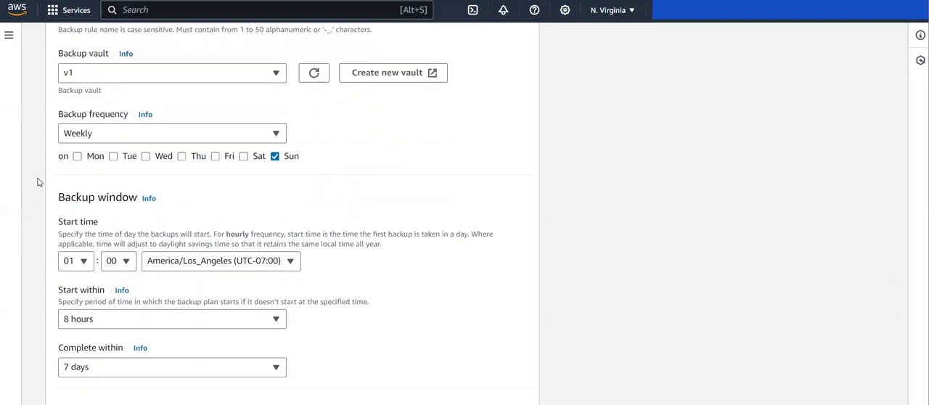
{"action": "scroll", "coordinate": [66, 217], "scroll_direction": "down", "scroll_amount": 5}
{"action": "scroll", "coordinate": [66, 217], "scroll_direction": "down", "scroll_amount": 10}
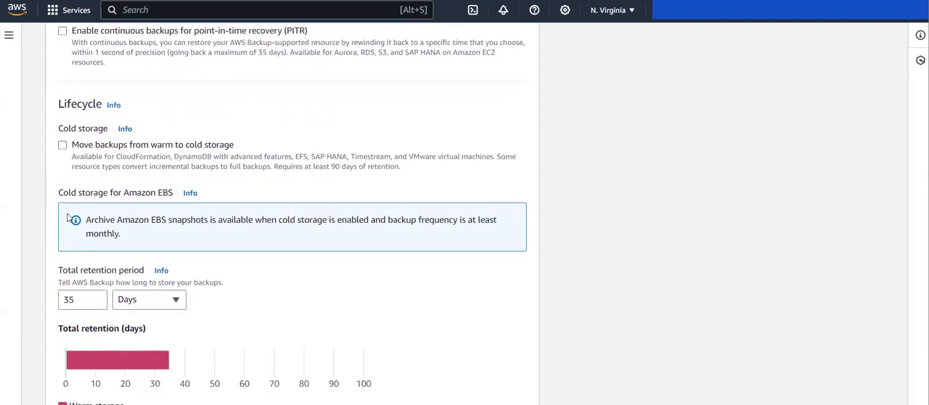
{"action": "left_click", "coordinate": [534, 385]}
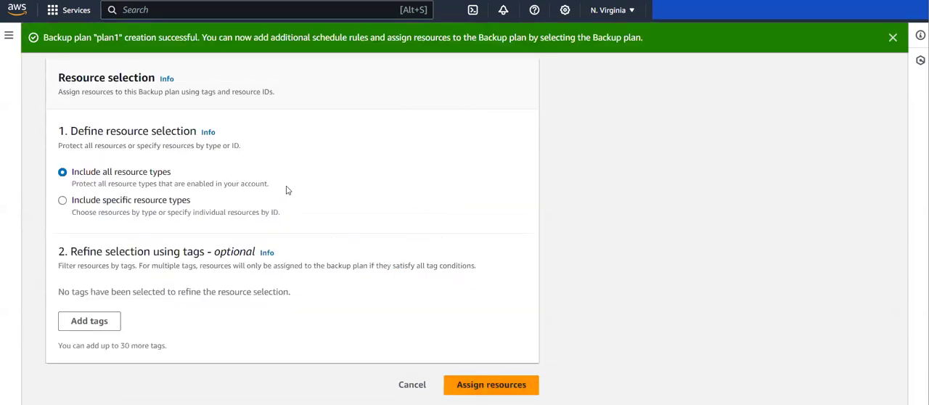
Name the resource assignment for plan1 ebs-backup
{"action": "scroll", "coordinate": [287, 190], "scroll_direction": "up", "scroll_amount": 2}
{"action": "scroll", "coordinate": [174, 167], "scroll_direction": "up", "scroll_amount": 2}
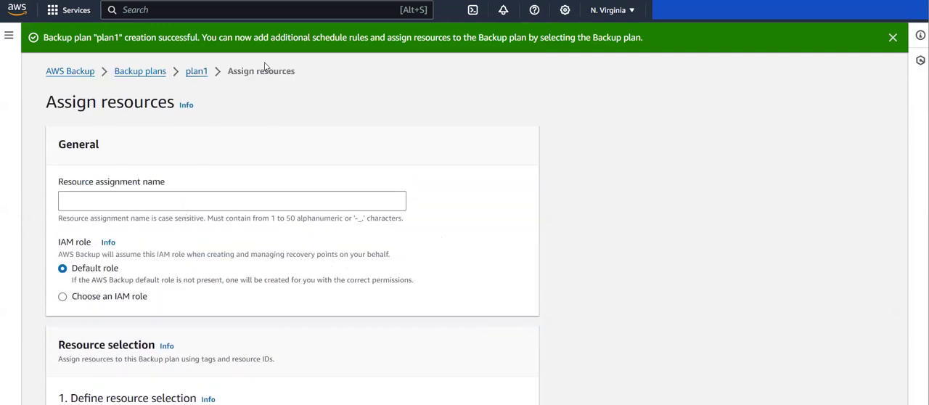
{"action": "left_click", "coordinate": [148, 203]}
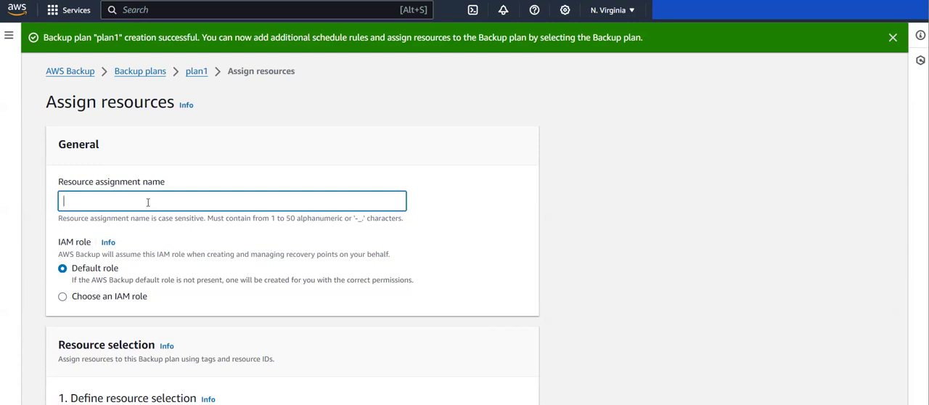
{"action": "scroll", "coordinate": [148, 203], "scroll_direction": "down", "scroll_amount": 4}
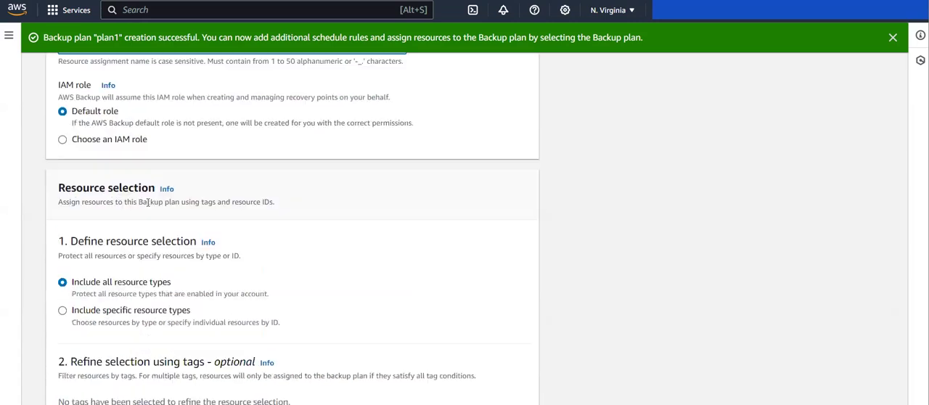
{"action": "scroll", "coordinate": [216, 233], "scroll_direction": "up", "scroll_amount": 4}
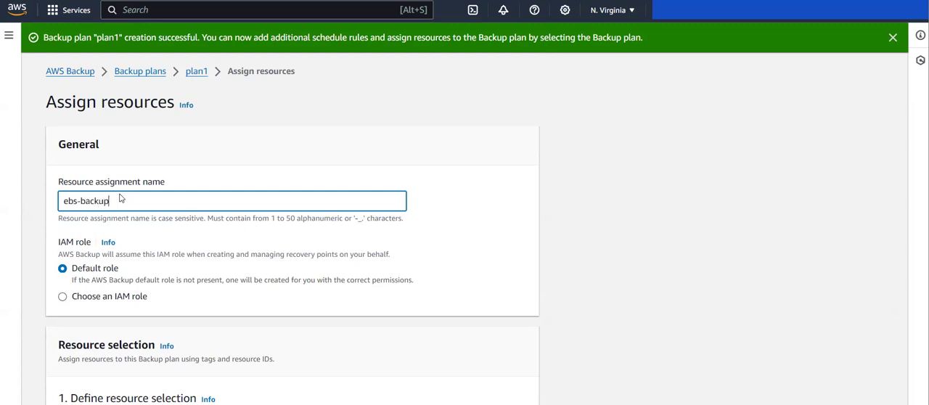
Choose the existing IAM role backup_role for the resource assignment instead of the default role
{"action": "scroll", "coordinate": [120, 198], "scroll_direction": "down", "scroll_amount": 2}
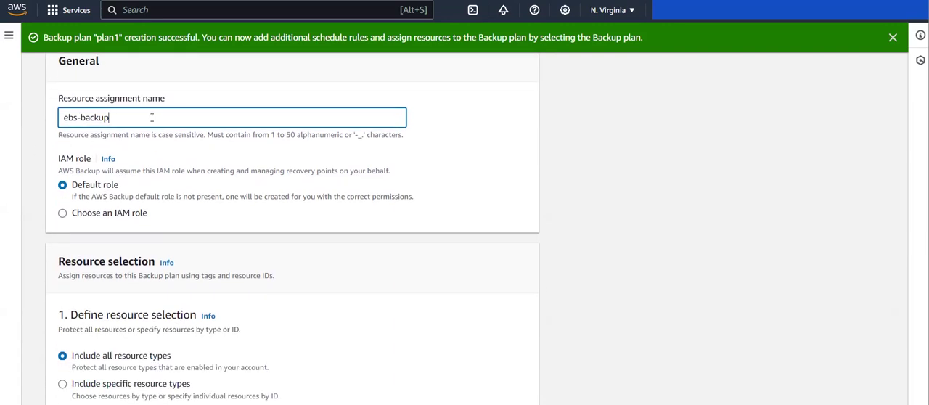
{"action": "scroll", "coordinate": [156, 116], "scroll_direction": "down", "scroll_amount": 1}
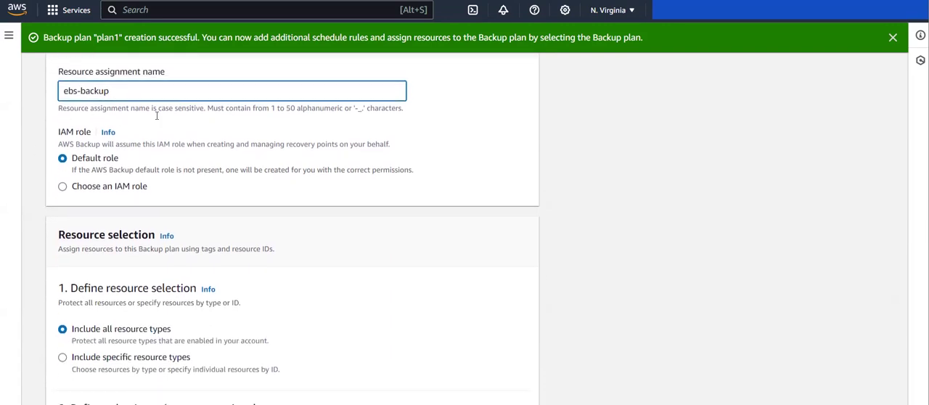
{"action": "left_click", "coordinate": [96, 190]}
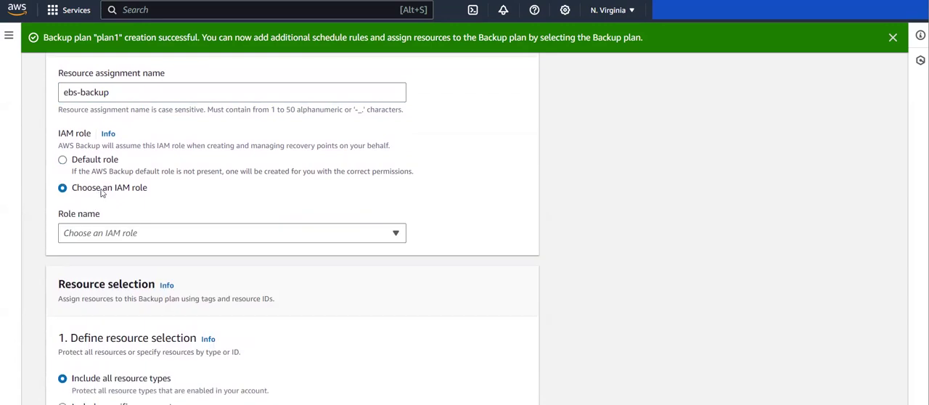
{"action": "left_click", "coordinate": [162, 231]}
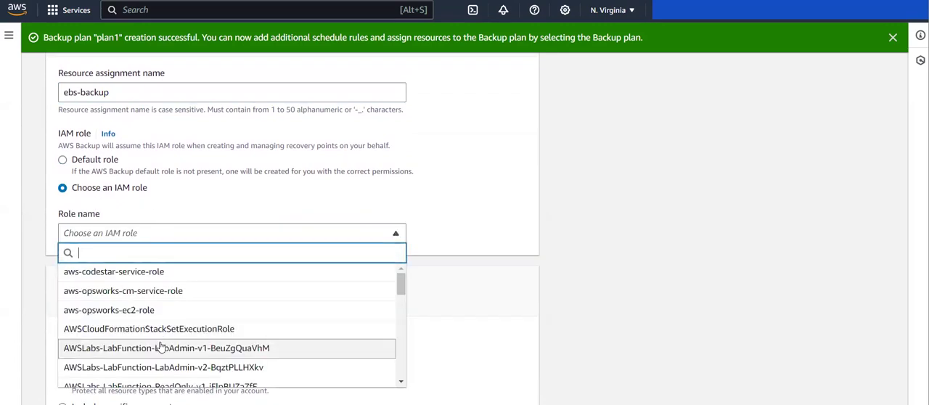
{"action": "scroll", "coordinate": [149, 348], "scroll_direction": "down", "scroll_amount": 10}
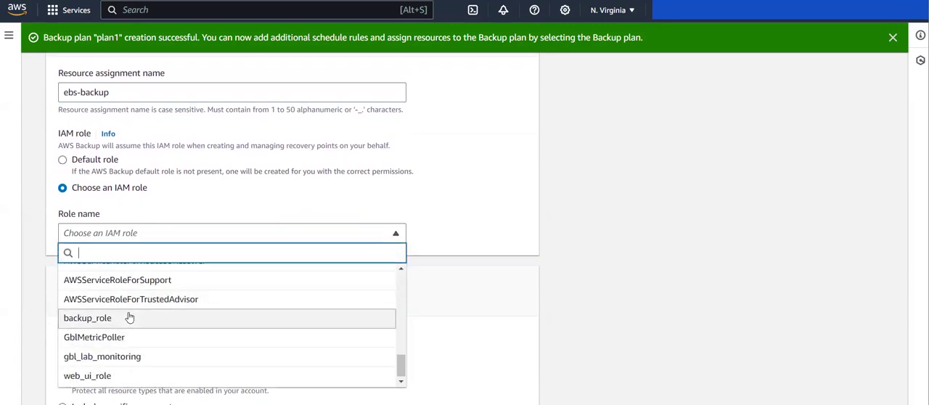
{"action": "left_click", "coordinate": [129, 318]}
Restrict the resource selection to specific resource types and include EBS
{"action": "scroll", "coordinate": [129, 312], "scroll_direction": "down", "scroll_amount": 2}
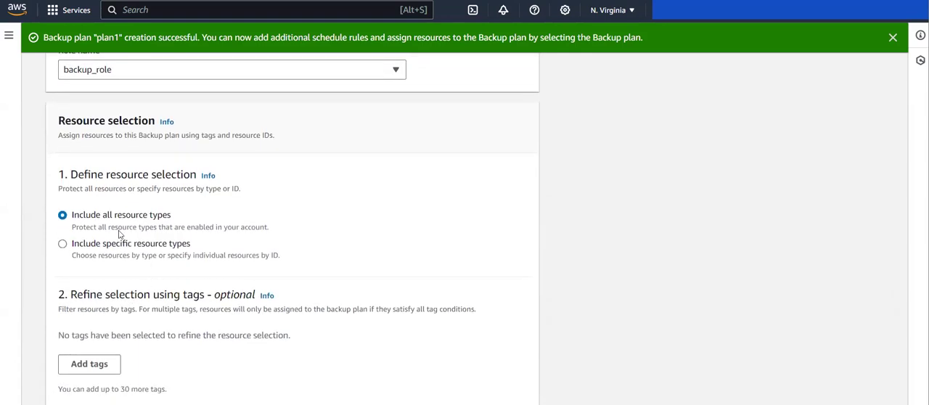
{"action": "scroll", "coordinate": [119, 232], "scroll_direction": "down", "scroll_amount": 1}
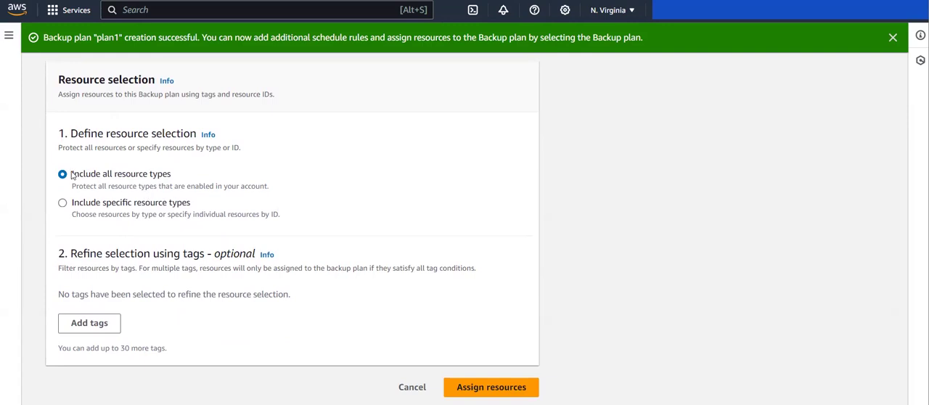
{"action": "left_click", "coordinate": [66, 204]}
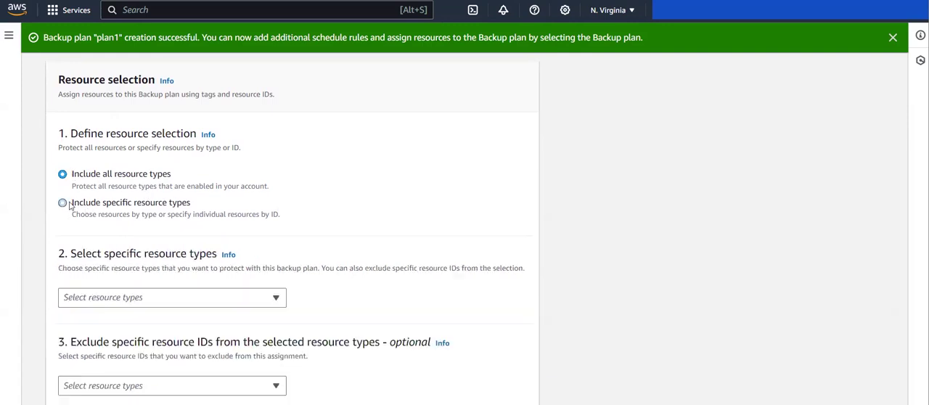
{"action": "scroll", "coordinate": [148, 228], "scroll_direction": "down", "scroll_amount": 2}
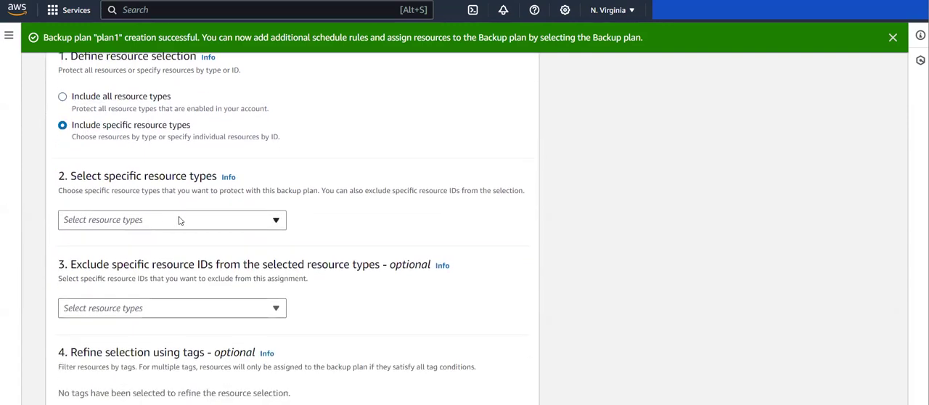
{"action": "left_click", "coordinate": [180, 219]}
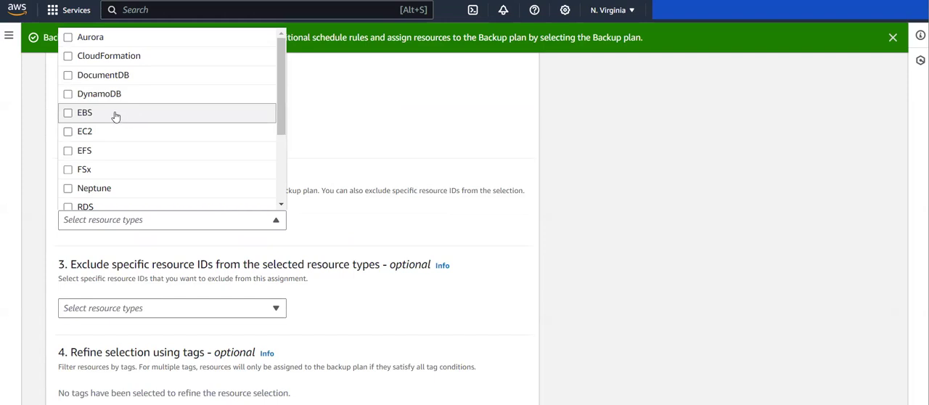
{"action": "scroll", "coordinate": [108, 264], "scroll_direction": "down", "scroll_amount": 2}
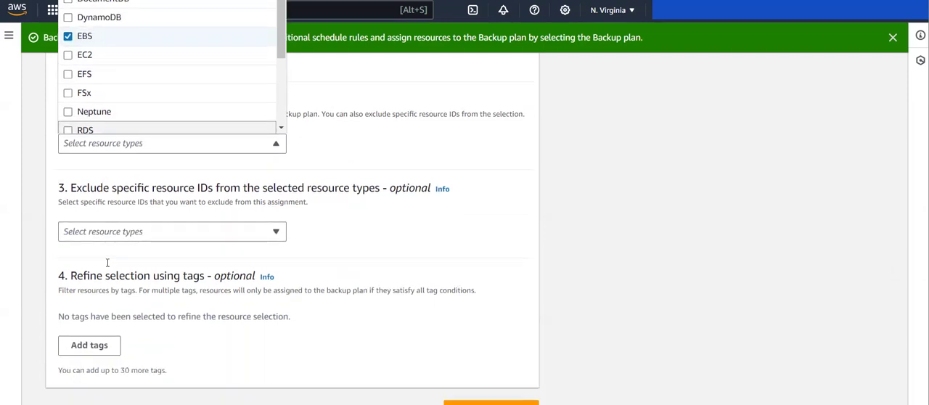
{"action": "left_click", "coordinate": [344, 148]}
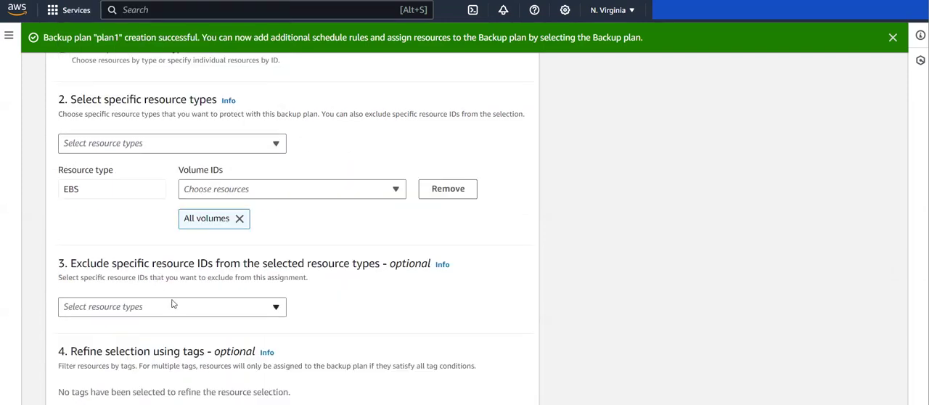
Limit the EBS resources from all volumes to only volume vol-01a4d7ac8cd6df03c
{"action": "left_click", "coordinate": [278, 190]}
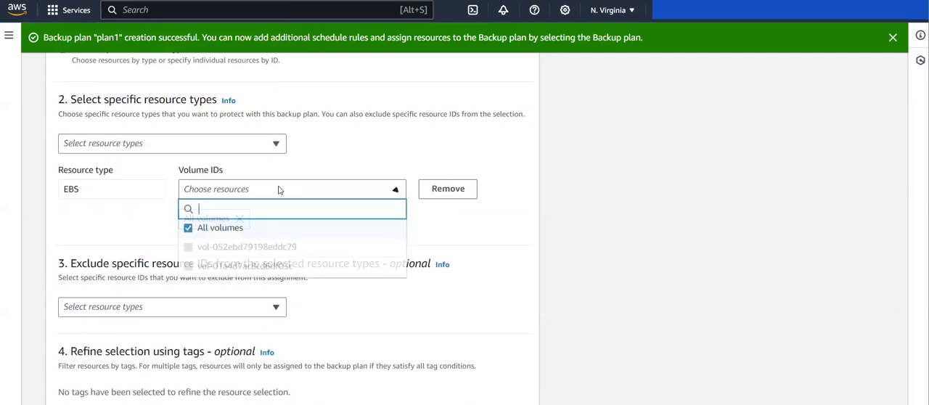
{"action": "left_click", "coordinate": [189, 229]}
{"action": "left_click", "coordinate": [188, 267]}
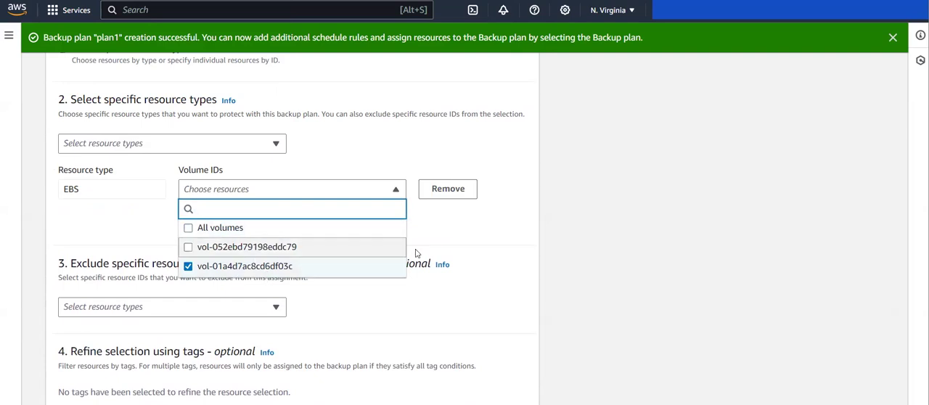
{"action": "left_click", "coordinate": [470, 250]}
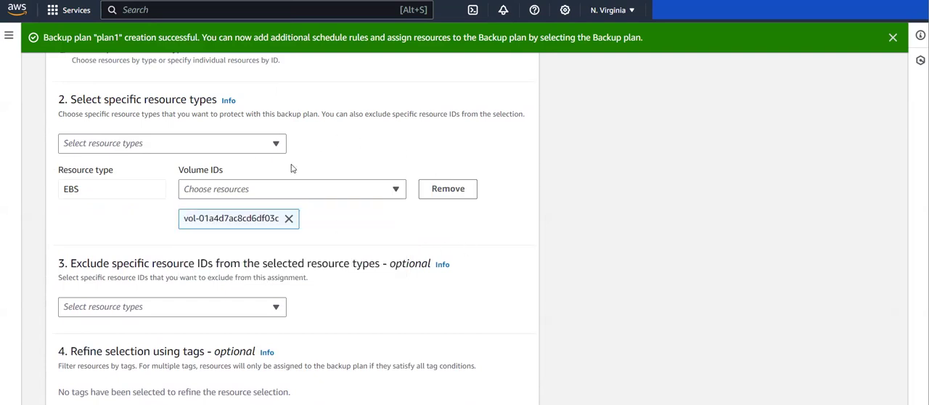
Switch the resource selection to include all resource types and add a tag condition for refining it
{"action": "scroll", "coordinate": [292, 168], "scroll_direction": "up", "scroll_amount": 2}
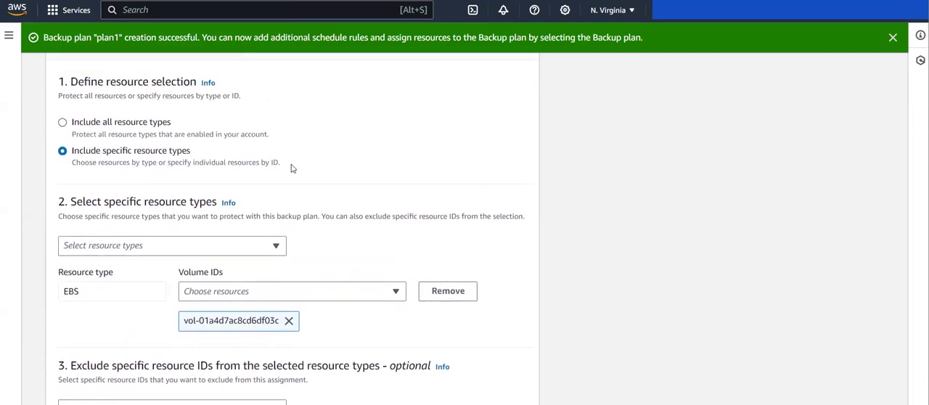
{"action": "left_click", "coordinate": [62, 125]}
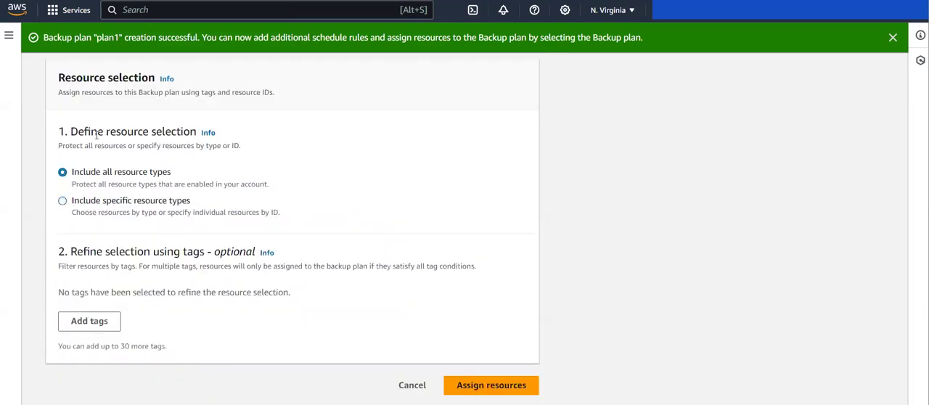
{"action": "left_click", "coordinate": [96, 328]}
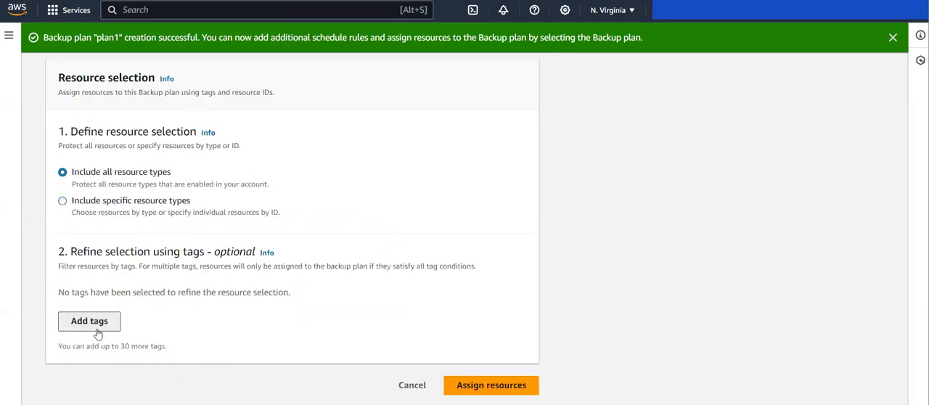
Check the tag key and value of volume vol-01a4d7ac8cd6df03c on the EC2 Volumes page
{"action": "scroll", "coordinate": [132, 319], "scroll_direction": "down", "scroll_amount": 1}
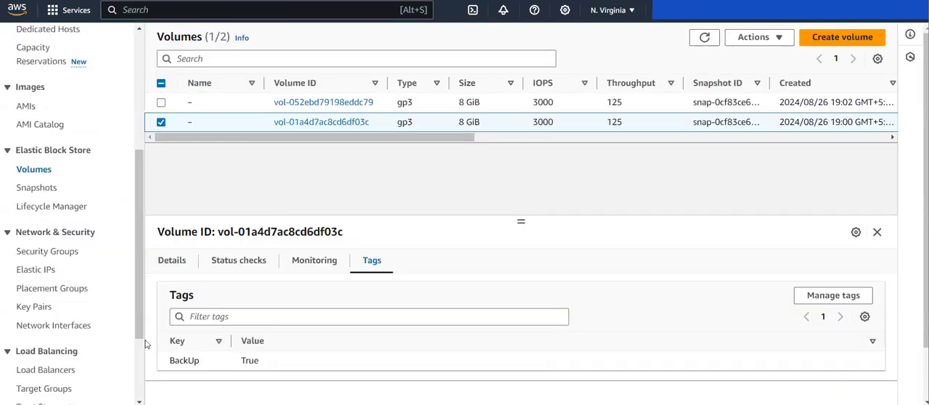
{"action": "left_click_drag", "start_coordinate": [160, 366], "coordinate": [243, 363]}
{"action": "left_click", "coordinate": [207, 361]}
{"action": "left_click", "coordinate": [243, 364]}
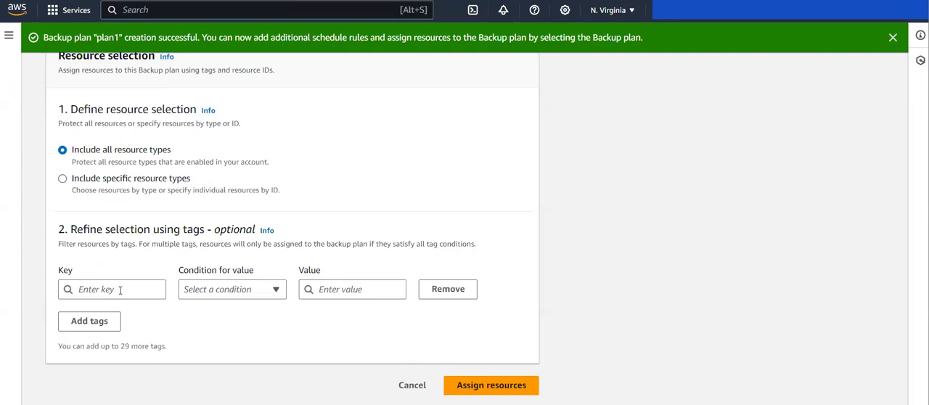
Refine the selection to resources whose BackUp tag equals True, and confirm assigning the resources to plan1
{"action": "left_click", "coordinate": [118, 289]}
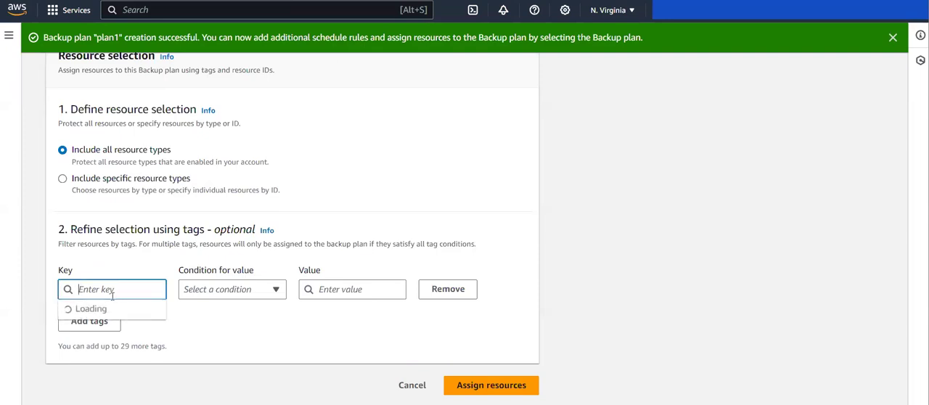
{"action": "scroll", "coordinate": [94, 349], "scroll_direction": "down", "scroll_amount": 2}
{"action": "scroll", "coordinate": [102, 353], "scroll_direction": "up", "scroll_amount": 2}
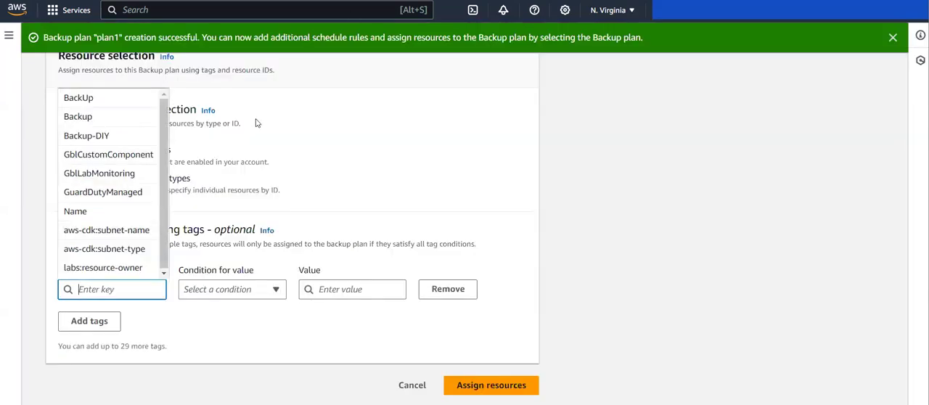
{"action": "left_click", "coordinate": [79, 99]}
{"action": "left_click", "coordinate": [255, 289]}
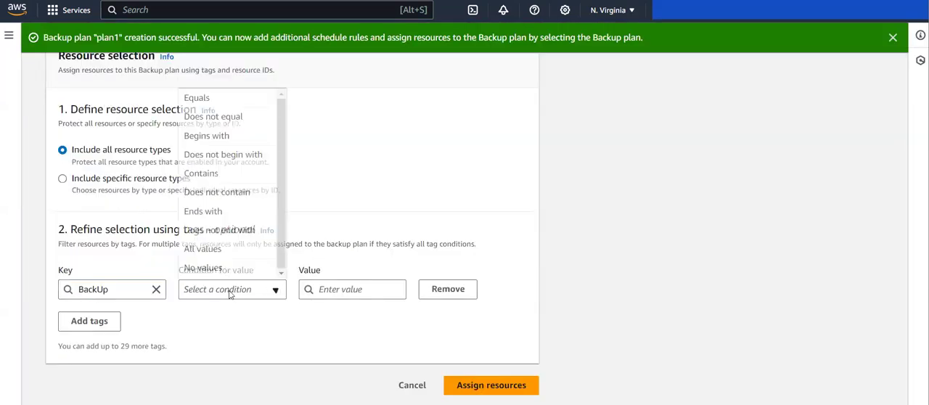
{"action": "left_click", "coordinate": [216, 98]}
{"action": "left_click", "coordinate": [323, 287]}
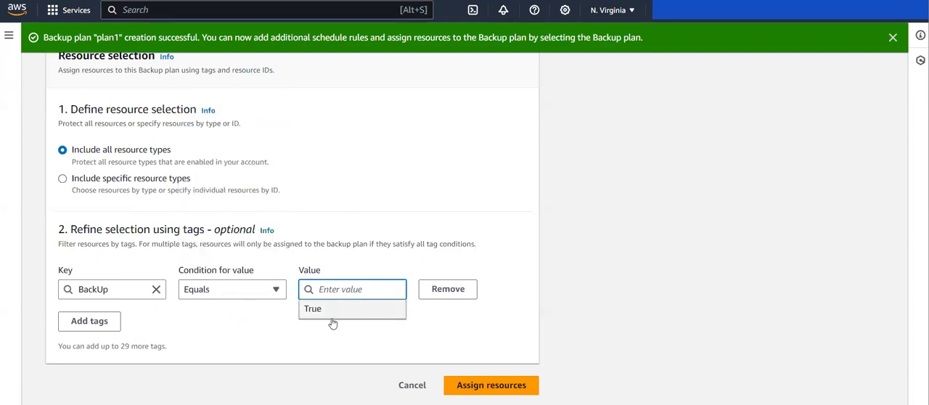
{"action": "left_click", "coordinate": [326, 310]}
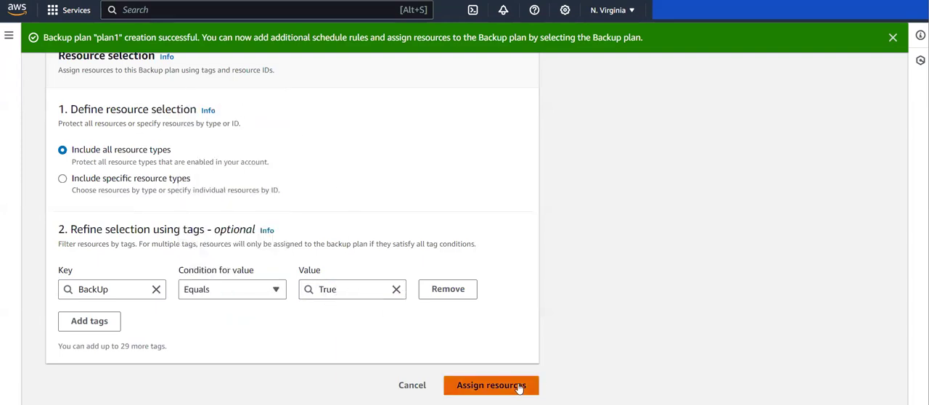
{"action": "left_click", "coordinate": [519, 388]}
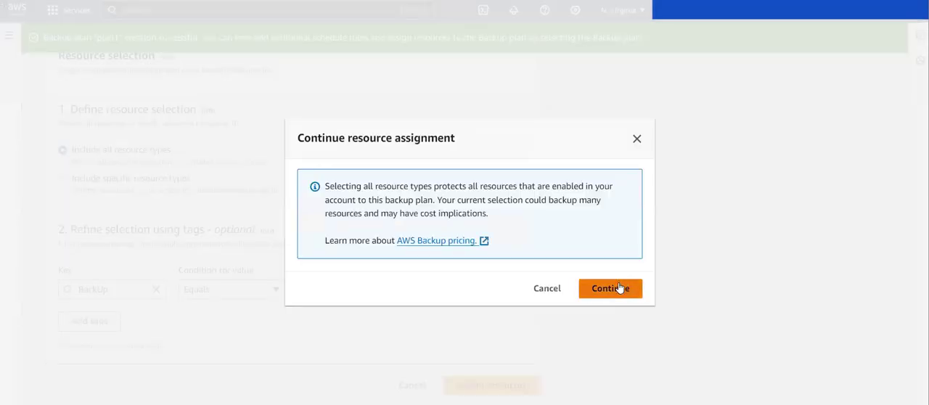
{"action": "left_click", "coordinate": [611, 288]}
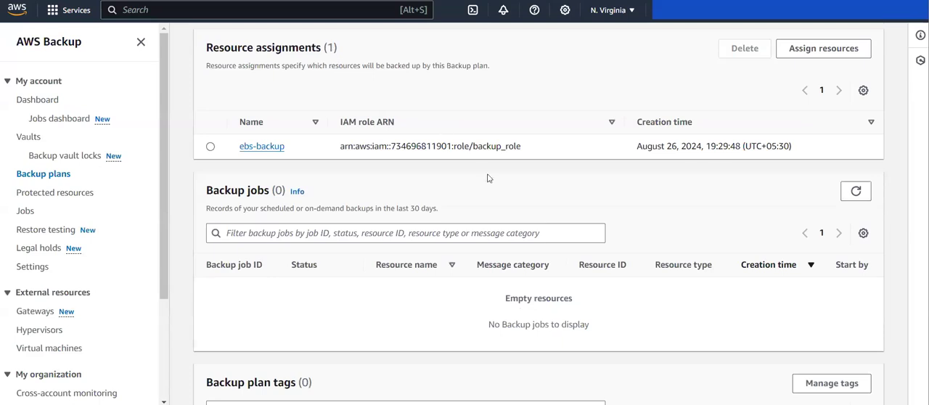
Review plan1's summary, backup rules, resource assignments and backup jobs
{"action": "scroll", "coordinate": [413, 171], "scroll_direction": "up", "scroll_amount": 1}
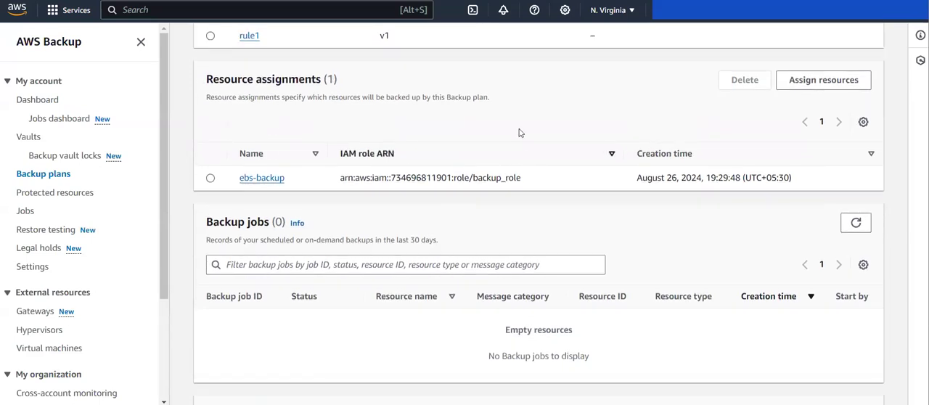
{"action": "scroll", "coordinate": [479, 195], "scroll_direction": "up", "scroll_amount": 5}
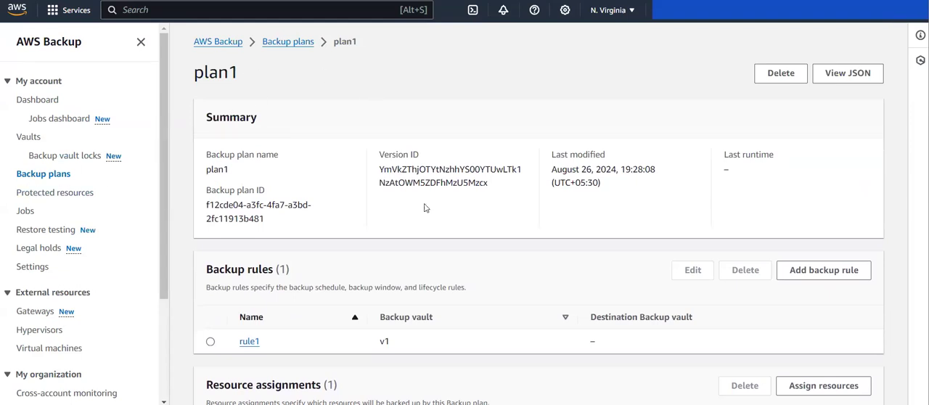
{"action": "scroll", "coordinate": [426, 207], "scroll_direction": "down", "scroll_amount": 2}
{"action": "scroll", "coordinate": [426, 207], "scroll_direction": "down", "scroll_amount": 4}
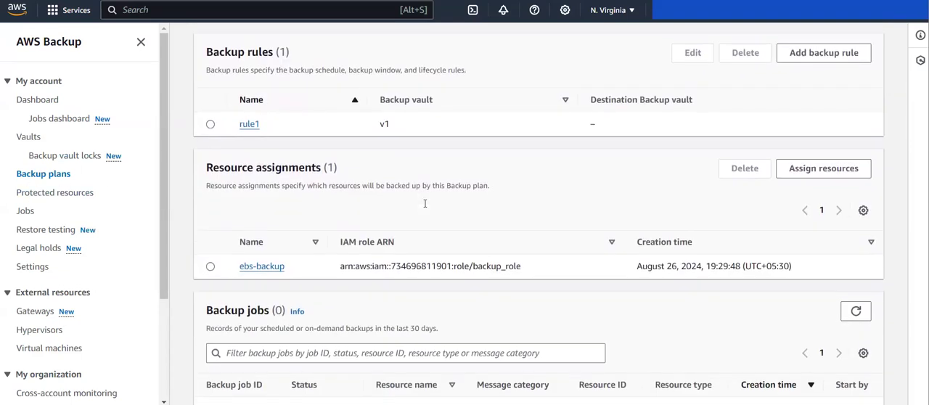
{"action": "scroll", "coordinate": [392, 122], "scroll_direction": "down", "scroll_amount": 4}
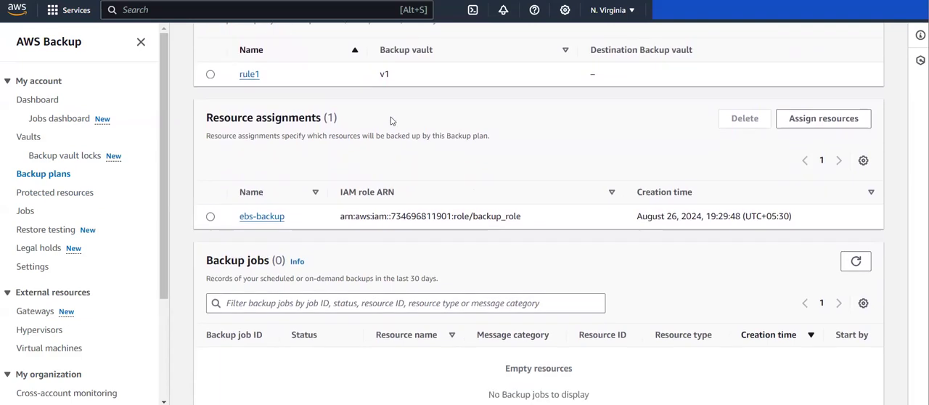
{"action": "scroll", "coordinate": [392, 122], "scroll_direction": "up", "scroll_amount": 5}
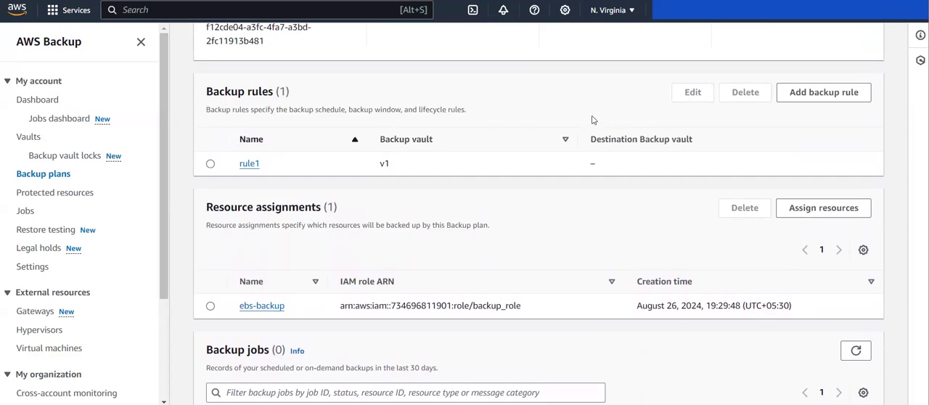
{"action": "scroll", "coordinate": [527, 131], "scroll_direction": "up", "scroll_amount": 1}
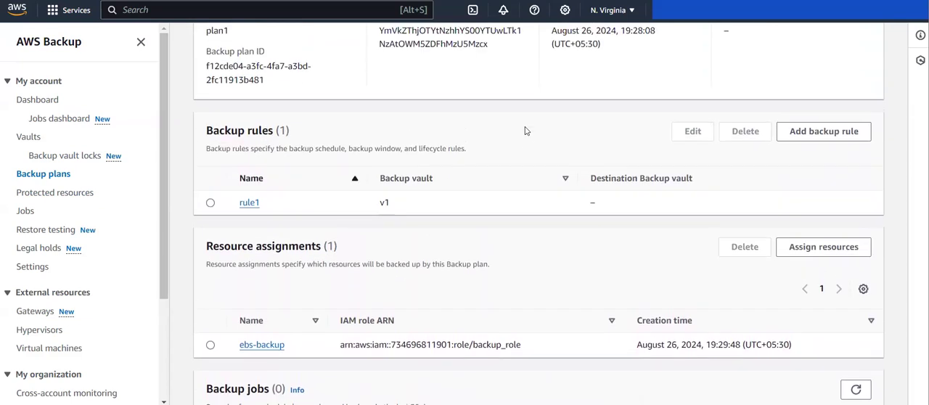
Open rule1 of plan1 and examine its name and backup frequency in the summary
{"action": "left_click", "coordinate": [249, 203]}
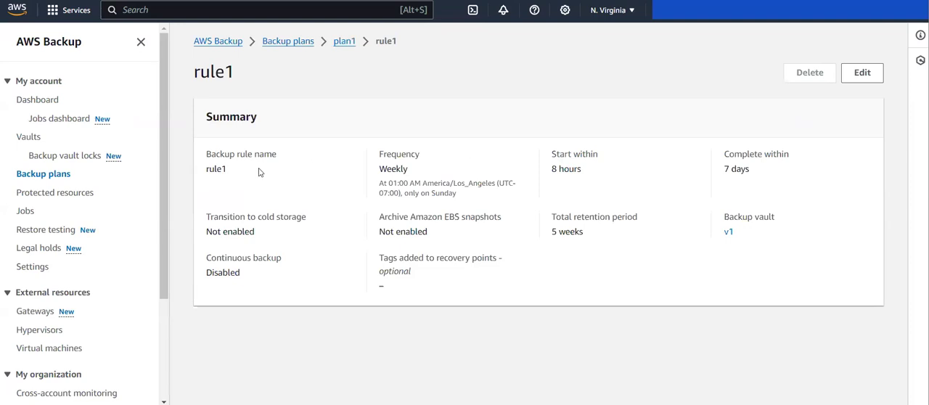
{"action": "left_click_drag", "start_coordinate": [469, 203], "coordinate": [368, 160]}
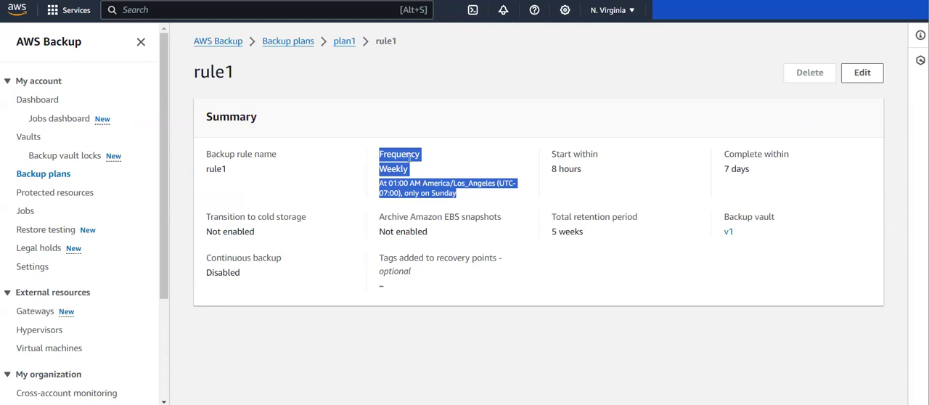
{"action": "left_click_drag", "start_coordinate": [231, 169], "coordinate": [201, 160]}
{"action": "left_click", "coordinate": [200, 160]}
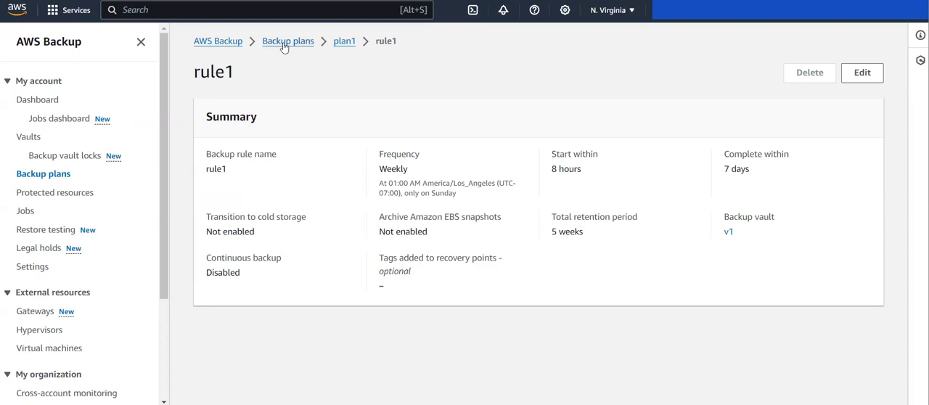
Return to plan1's details and look over its backup rules, resource assignments and backup jobs
{"action": "left_click", "coordinate": [343, 42]}
{"action": "scroll", "coordinate": [271, 231], "scroll_direction": "down", "scroll_amount": 1}
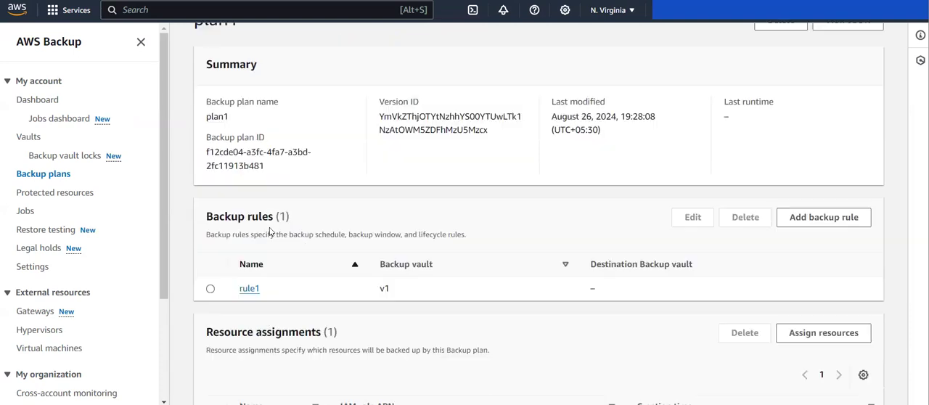
{"action": "scroll", "coordinate": [270, 231], "scroll_direction": "down", "scroll_amount": 2}
{"action": "scroll", "coordinate": [247, 245], "scroll_direction": "left", "scroll_amount": 5}
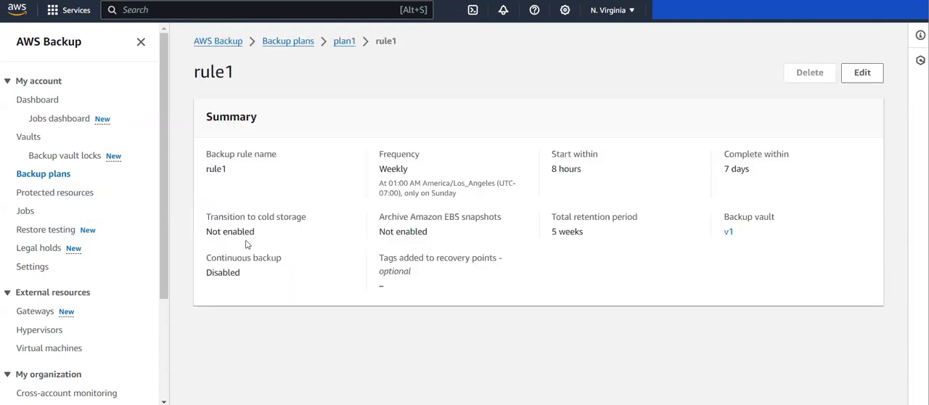
{"action": "scroll", "coordinate": [247, 244], "scroll_direction": "left", "scroll_amount": 5}
{"action": "scroll", "coordinate": [197, 192], "scroll_direction": "up", "scroll_amount": 2}
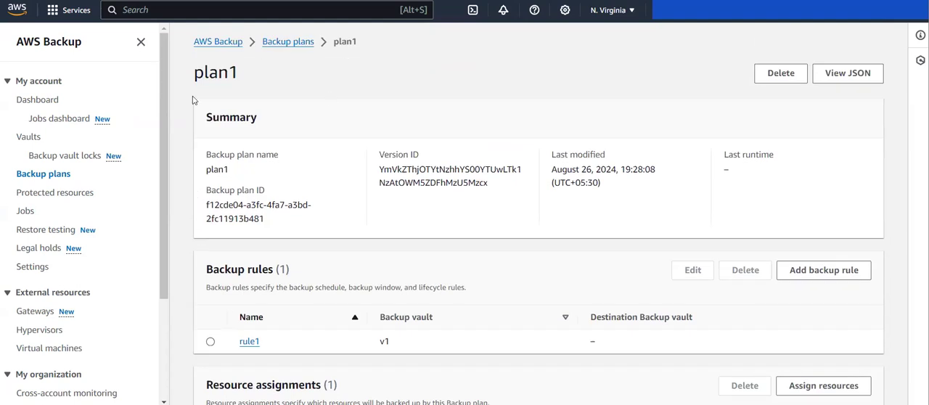
{"action": "scroll", "coordinate": [287, 177], "scroll_direction": "down", "scroll_amount": 3}
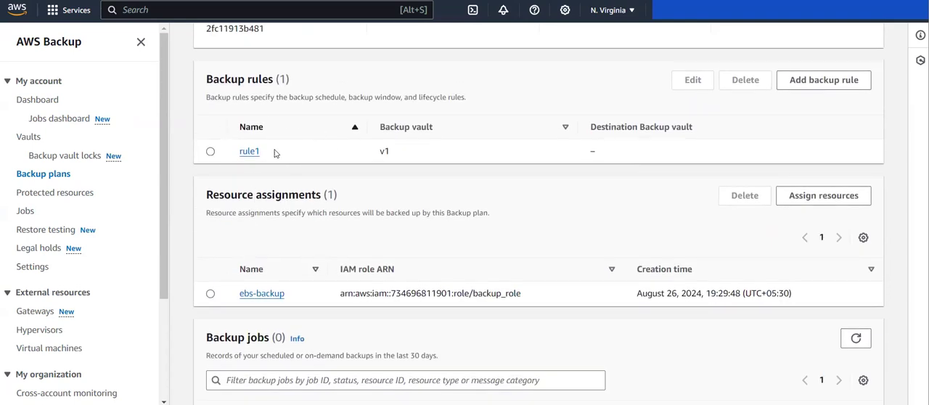
{"action": "scroll", "coordinate": [265, 267], "scroll_direction": "down", "scroll_amount": 2}
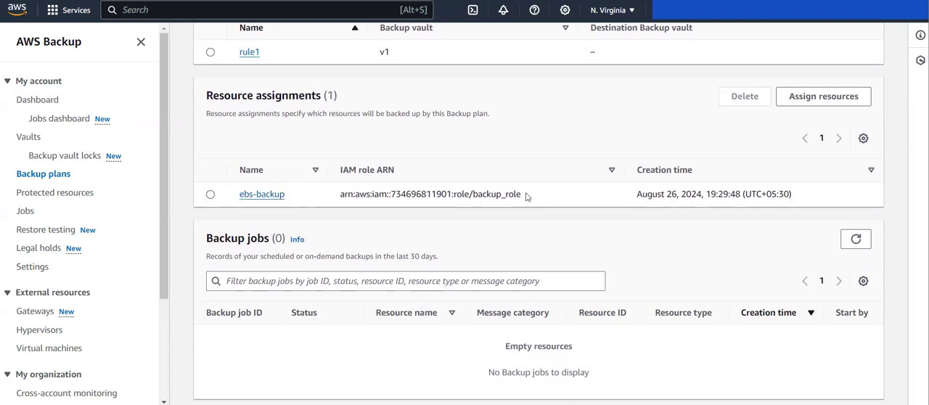
Open plan1's ebs-backup resource assignment and examine its tag condition
{"action": "left_click", "coordinate": [254, 196]}
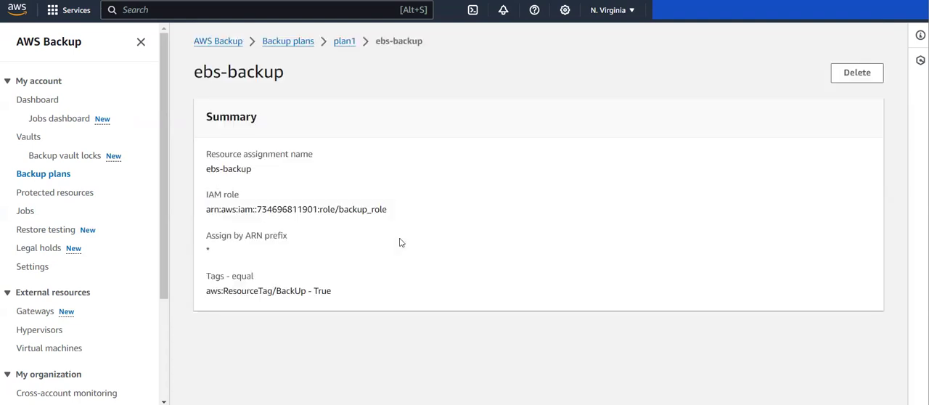
{"action": "left_click_drag", "start_coordinate": [338, 298], "coordinate": [275, 293]}
{"action": "left_click", "coordinate": [273, 294]}
Start another backup plan built from scratch and name it plantobackup-database
{"action": "left_click", "coordinate": [290, 41]}
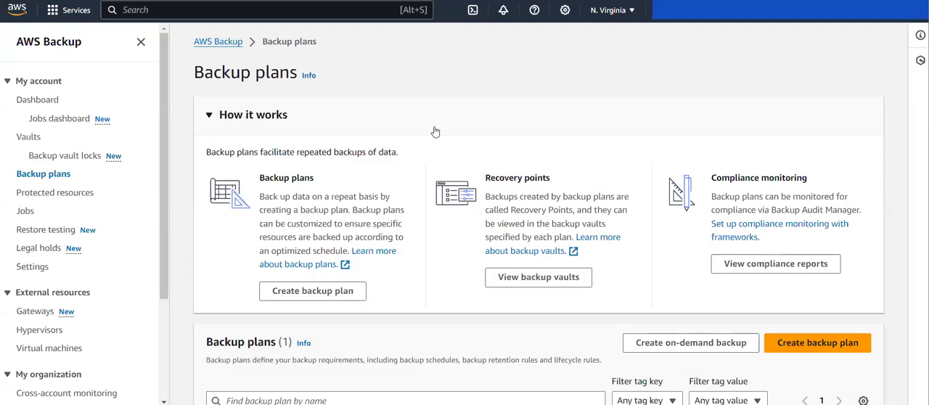
{"action": "scroll", "coordinate": [348, 133], "scroll_direction": "down", "scroll_amount": 2}
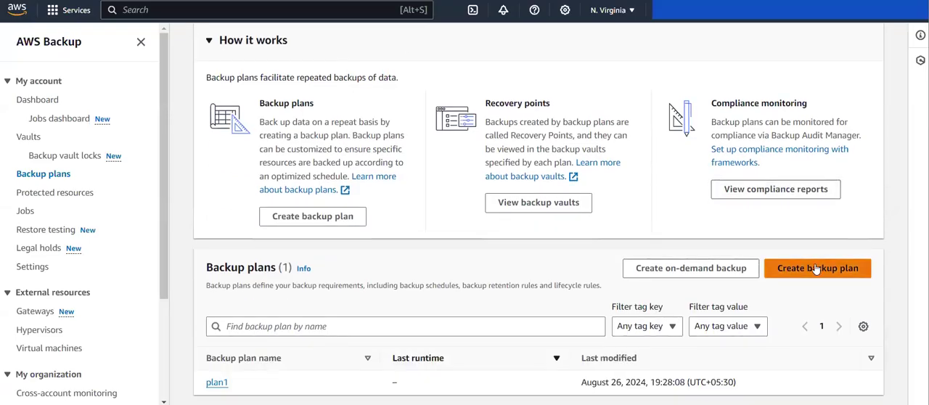
{"action": "left_click", "coordinate": [809, 270]}
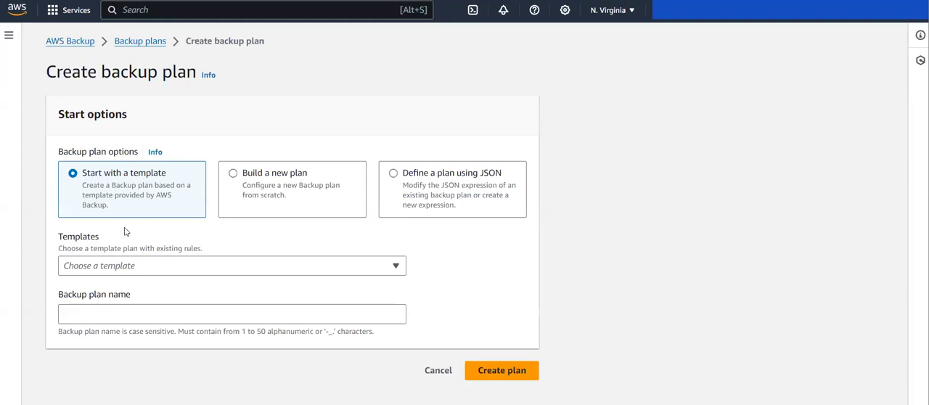
{"action": "left_click", "coordinate": [293, 190]}
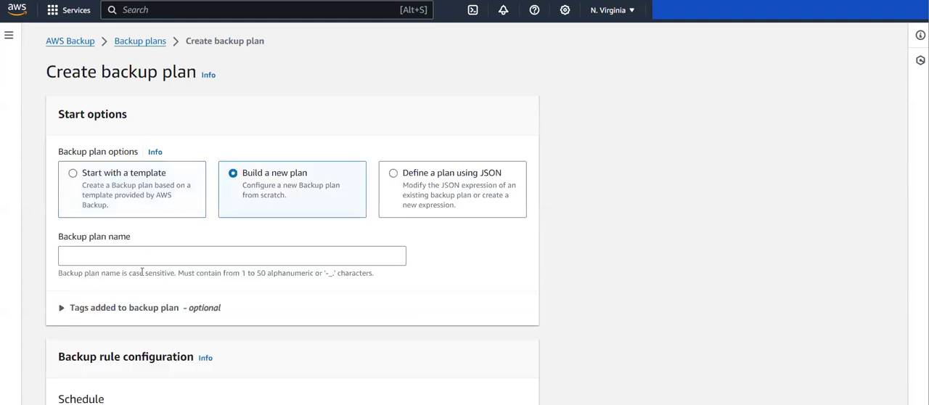
{"action": "left_click", "coordinate": [154, 252]}
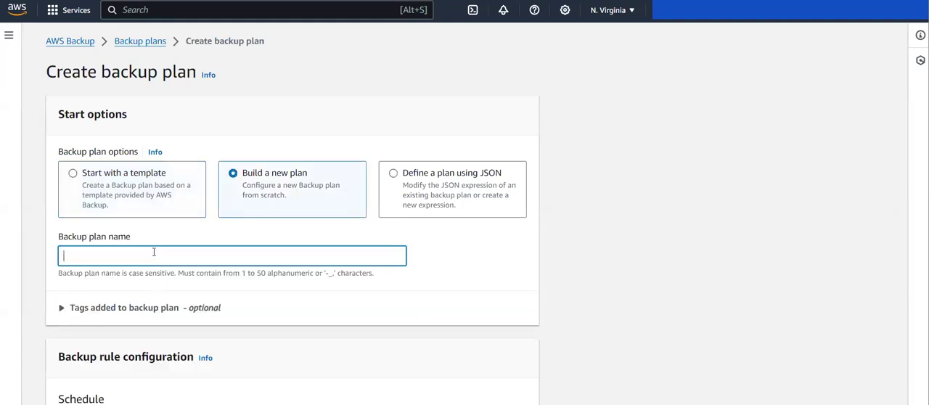
{"action": "type", "text": "pla"}
{"action": "key", "text": "BackSpace"}
{"action": "key", "text": "BackSpace"}
{"action": "key", "text": "BackSpace"}
{"action": "type", "text": "plantobackup-database"}
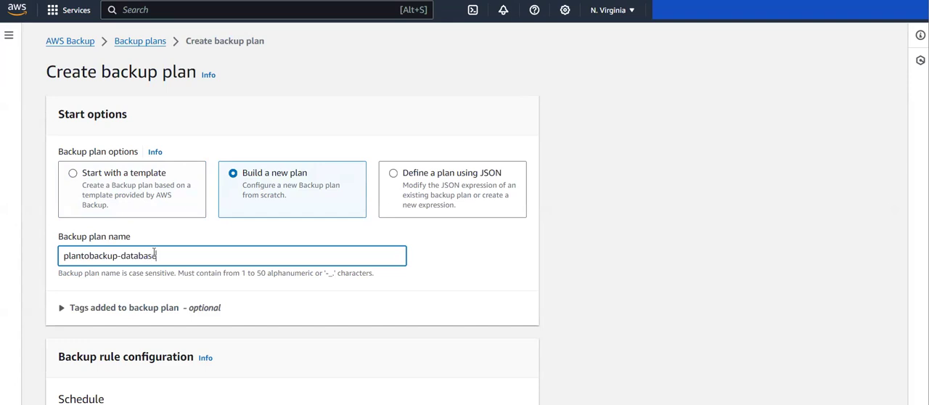
Name the new plan's backup rule rule1 and set its backup frequency to every 12 hours
{"action": "scroll", "coordinate": [154, 254], "scroll_direction": "down", "scroll_amount": 3}
{"action": "left_click", "coordinate": [109, 263]}
{"action": "scroll", "coordinate": [153, 195], "scroll_direction": "up", "scroll_amount": 1}
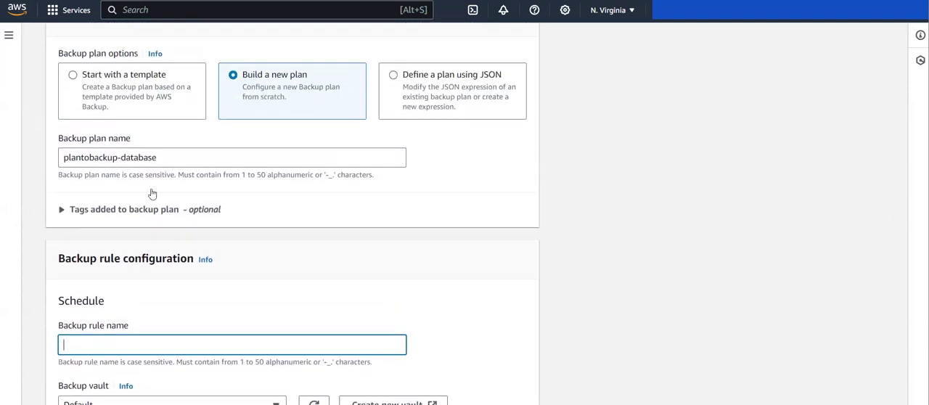
{"action": "scroll", "coordinate": [143, 280], "scroll_direction": "down", "scroll_amount": 1}
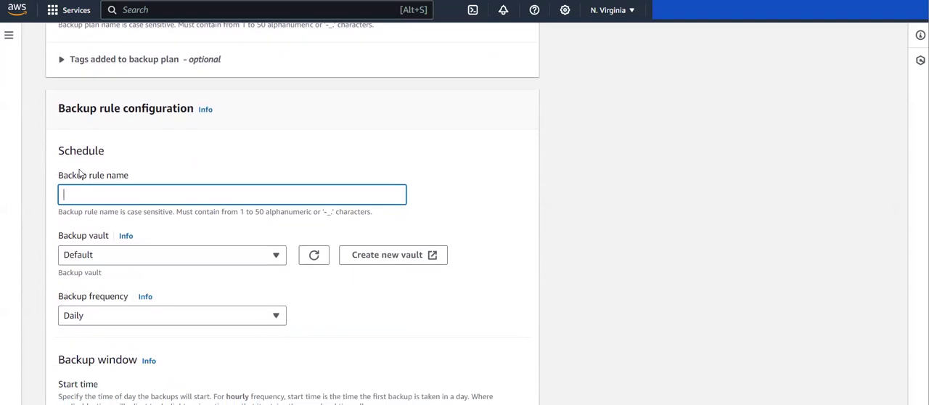
{"action": "type", "text": "rule1"}
{"action": "scroll", "coordinate": [81, 174], "scroll_direction": "down", "scroll_amount": 1}
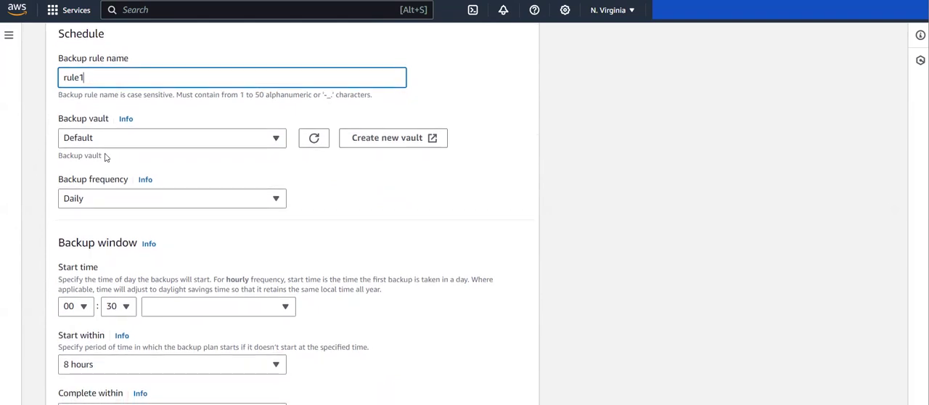
{"action": "scroll", "coordinate": [105, 156], "scroll_direction": "down", "scroll_amount": 1}
{"action": "left_click", "coordinate": [99, 131]}
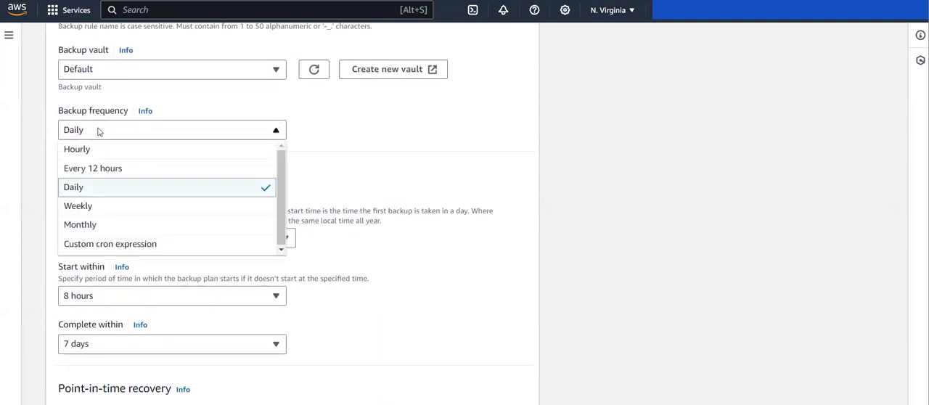
{"action": "left_click", "coordinate": [113, 174]}
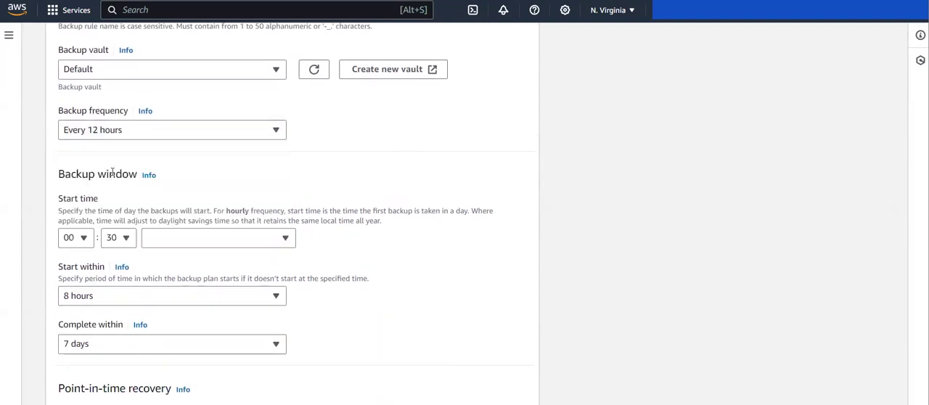
Set the backup window's start time to 01:00 in the America/Los_Angeles (UTC-07:00) time zone
{"action": "left_click", "coordinate": [75, 240]}
{"action": "key", "text": "Down"}
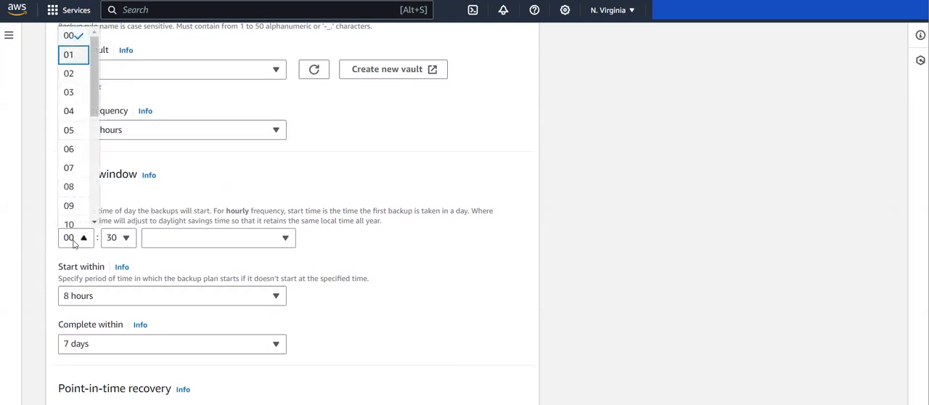
{"action": "key", "text": "Return"}
{"action": "left_click", "coordinate": [114, 240]}
{"action": "key", "text": "Down"}
{"action": "key", "text": "Home"}
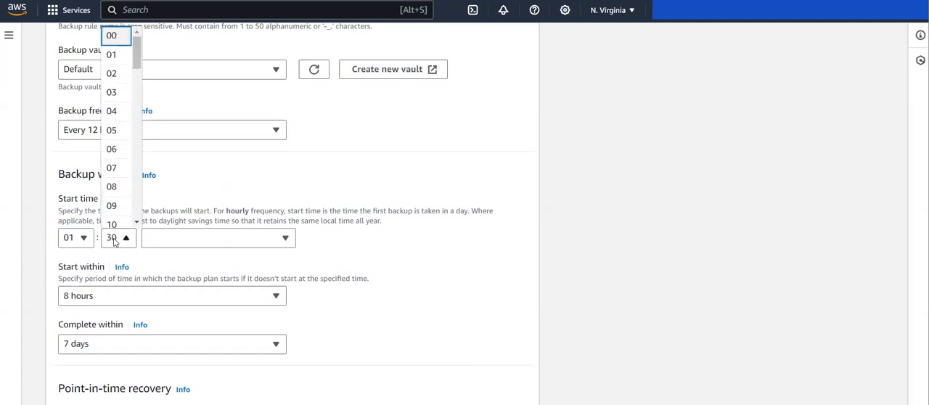
{"action": "key", "text": "Return"}
{"action": "left_click", "coordinate": [167, 243]}
{"action": "type", "text": "los"}
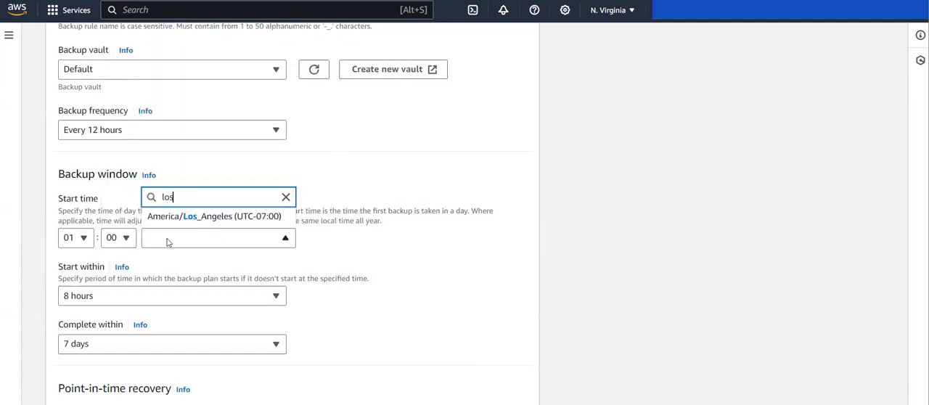
{"action": "key", "text": "Return"}
Set the backup rule's total retention period to 7 days
{"action": "scroll", "coordinate": [169, 242], "scroll_direction": "down", "scroll_amount": 2}
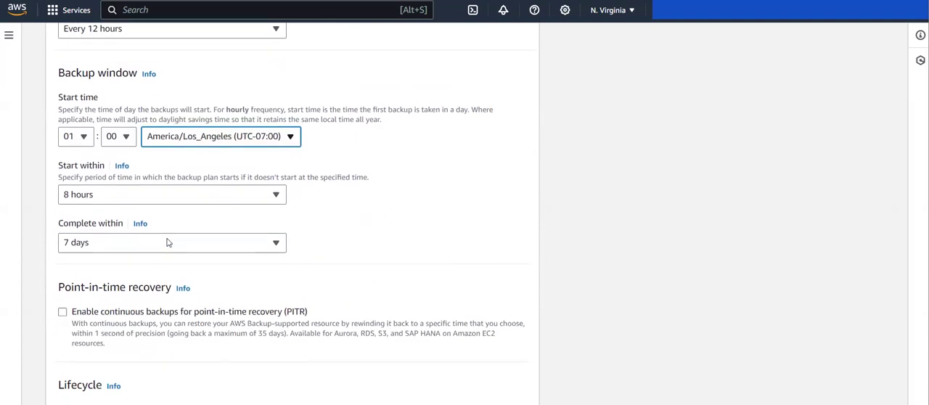
{"action": "scroll", "coordinate": [169, 243], "scroll_direction": "down", "scroll_amount": 3}
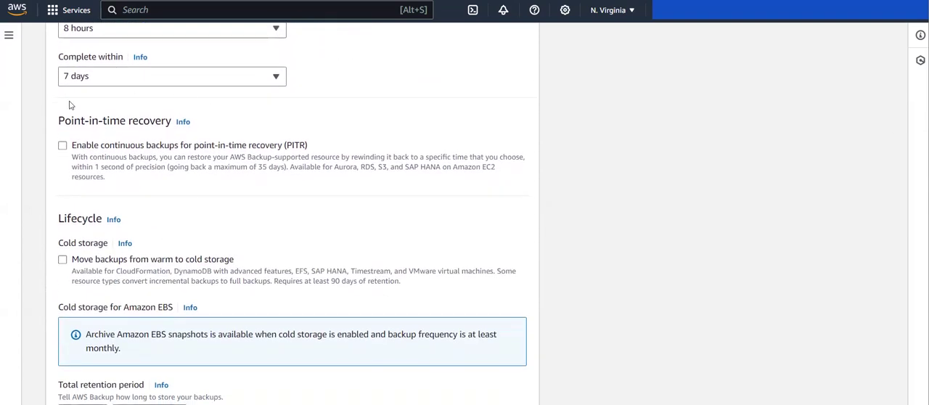
{"action": "scroll", "coordinate": [210, 228], "scroll_direction": "down", "scroll_amount": 3}
{"action": "scroll", "coordinate": [208, 225], "scroll_direction": "down", "scroll_amount": 5}
{"action": "scroll", "coordinate": [208, 226], "scroll_direction": "up", "scroll_amount": 5}
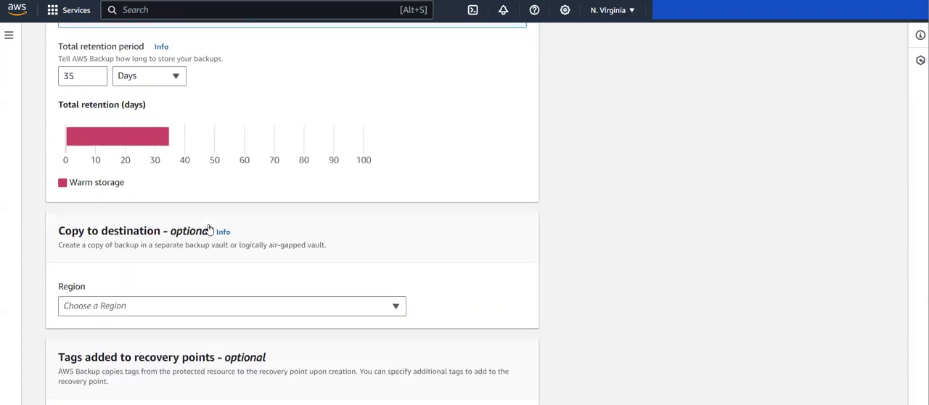
{"action": "left_click", "coordinate": [94, 200]}
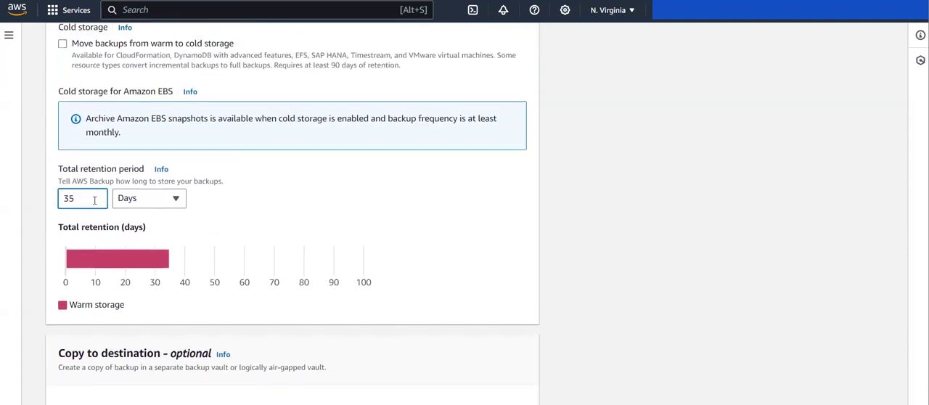
{"action": "key", "text": "BackSpace"}
{"action": "key", "text": "BackSpace"}
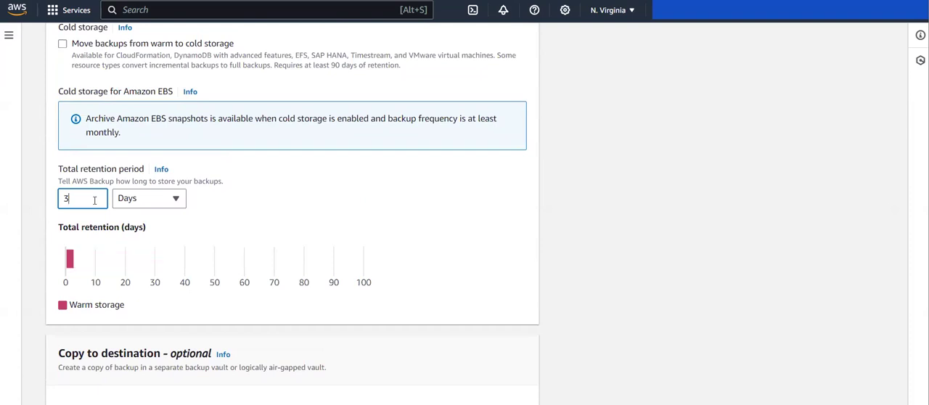
{"action": "type", "text": "7"}
Check the remaining rule settings and create the plantobackup-database plan
{"action": "scroll", "coordinate": [95, 200], "scroll_direction": "down", "scroll_amount": 1}
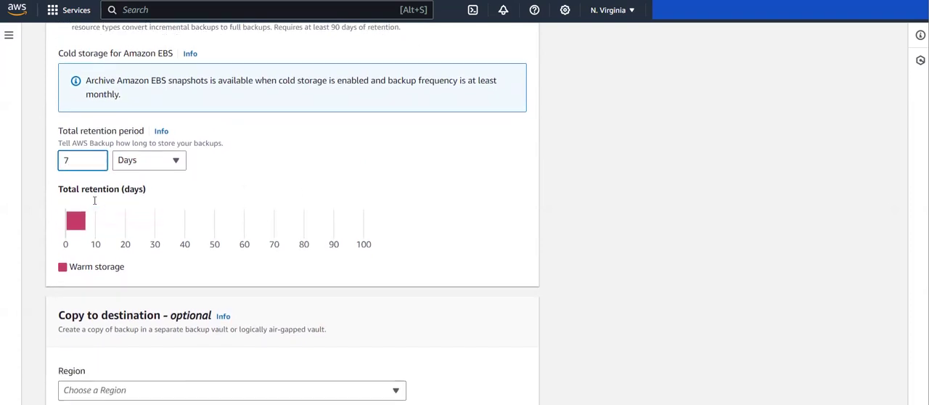
{"action": "scroll", "coordinate": [130, 171], "scroll_direction": "up", "scroll_amount": 5}
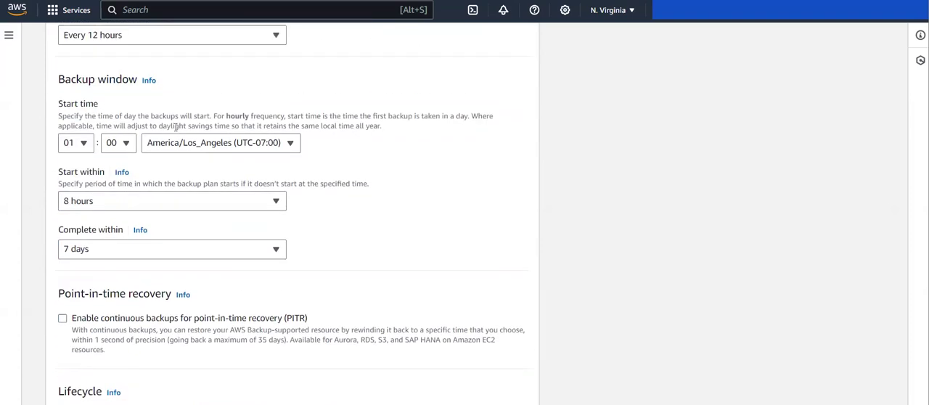
{"action": "scroll", "coordinate": [176, 129], "scroll_direction": "down", "scroll_amount": 8}
{"action": "scroll", "coordinate": [174, 130], "scroll_direction": "down", "scroll_amount": 3}
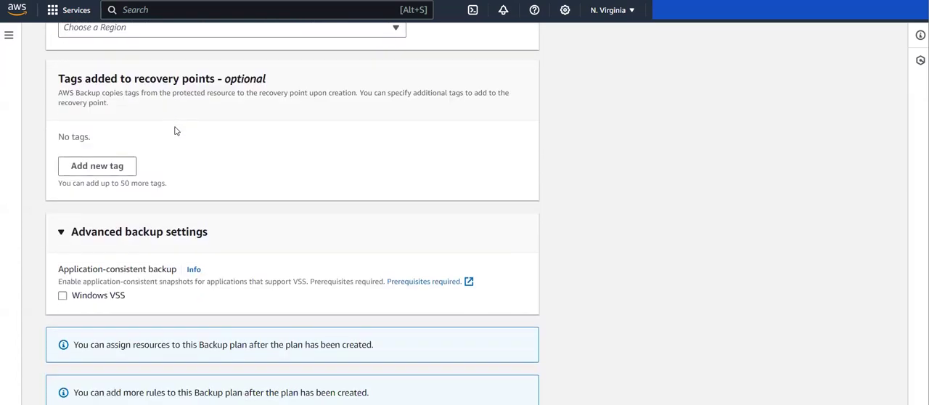
{"action": "left_click", "coordinate": [502, 387]}
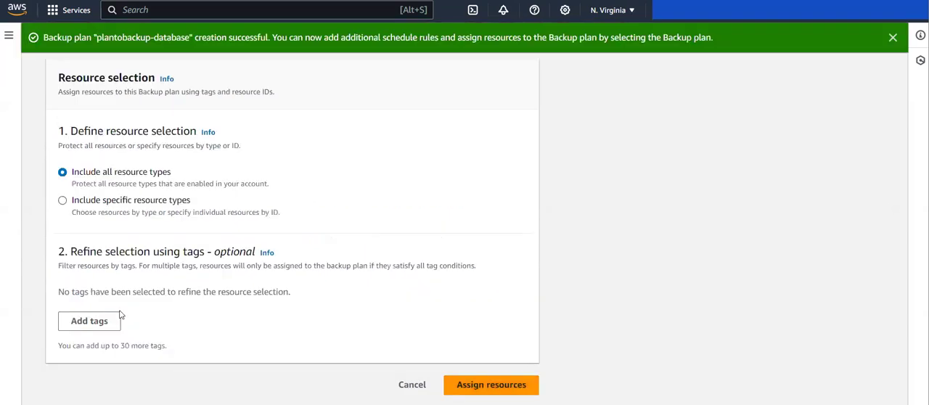
Name the new plan's resource assignment auroa-database-backup
{"action": "scroll", "coordinate": [145, 167], "scroll_direction": "up", "scroll_amount": 5}
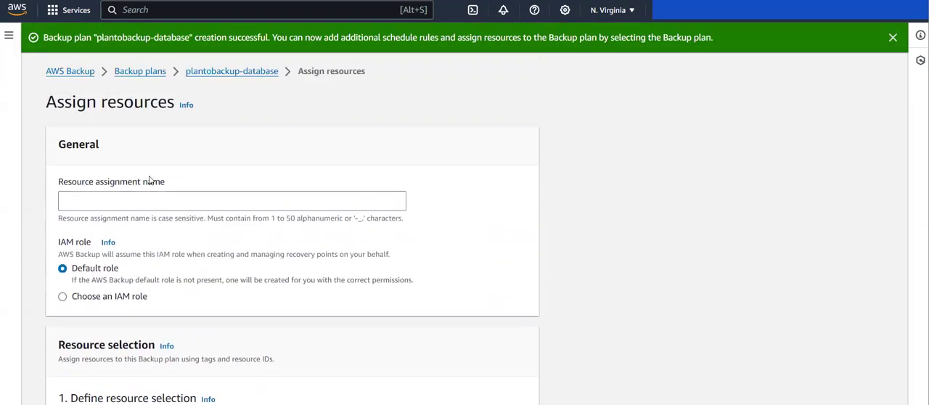
{"action": "left_click", "coordinate": [85, 199]}
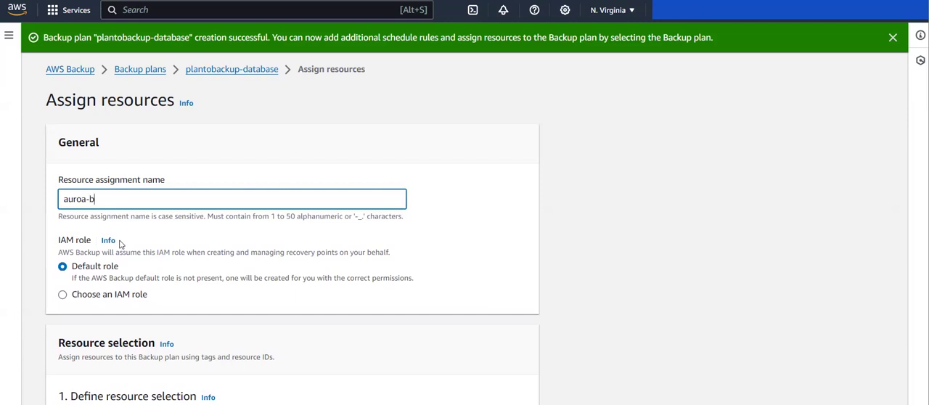
{"action": "type", "text": "database-backup"}
Assign the custom IAM role backup_role to the resource assignment instead of the default role
{"action": "scroll", "coordinate": [119, 243], "scroll_direction": "down", "scroll_amount": 2}
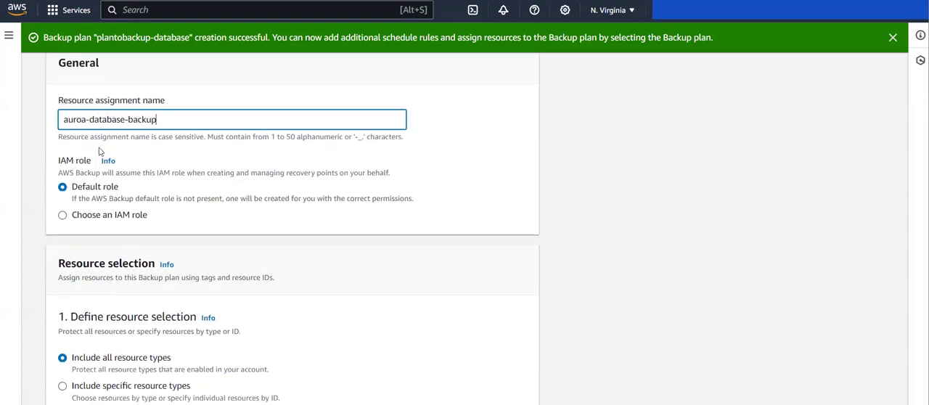
{"action": "left_click", "coordinate": [77, 216]}
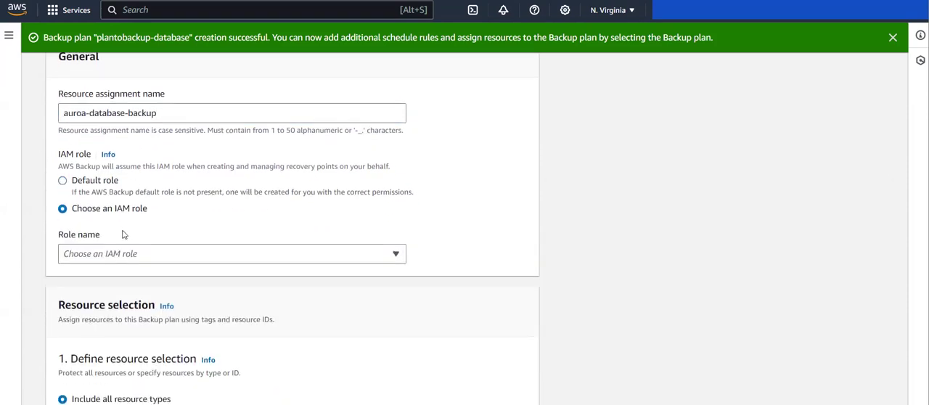
{"action": "left_click", "coordinate": [136, 255]}
{"action": "scroll", "coordinate": [174, 211], "scroll_direction": "down", "scroll_amount": 10}
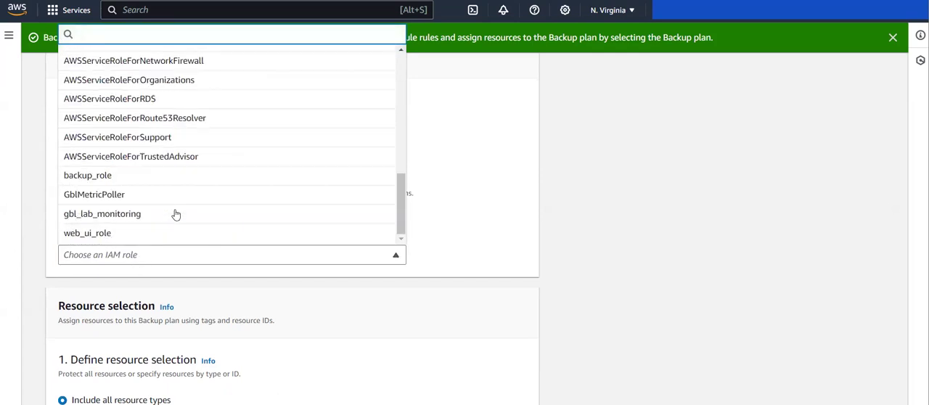
{"action": "left_click", "coordinate": [98, 178]}
{"action": "scroll", "coordinate": [149, 281], "scroll_direction": "down", "scroll_amount": 3}
{"action": "scroll", "coordinate": [149, 282], "scroll_direction": "down", "scroll_amount": 2}
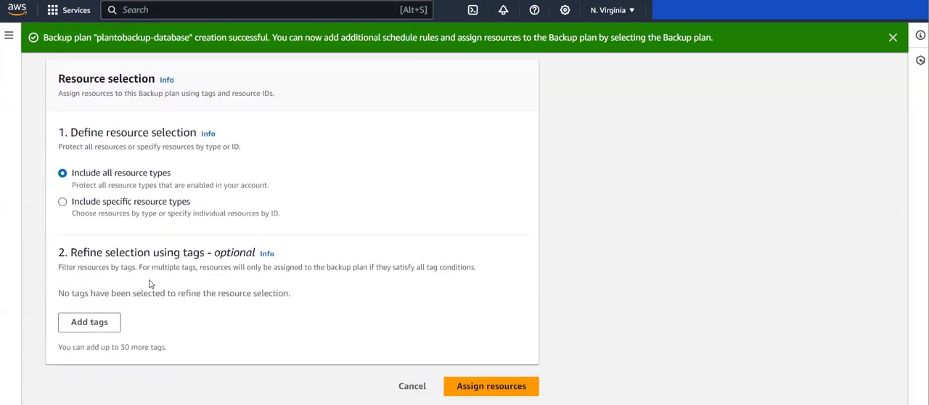
Add an empty tag condition to refine the resource selection of the assignment
{"action": "scroll", "coordinate": [116, 140], "scroll_direction": "up", "scroll_amount": 1}
{"action": "scroll", "coordinate": [116, 178], "scroll_direction": "down", "scroll_amount": 2}
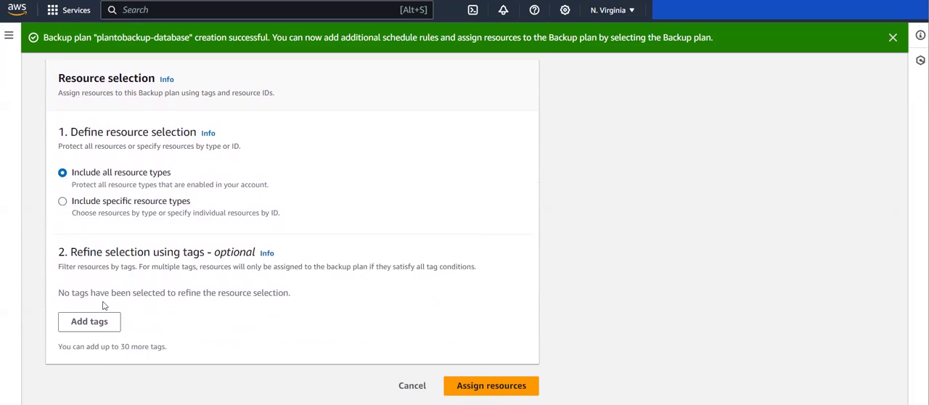
{"action": "left_click", "coordinate": [93, 323]}
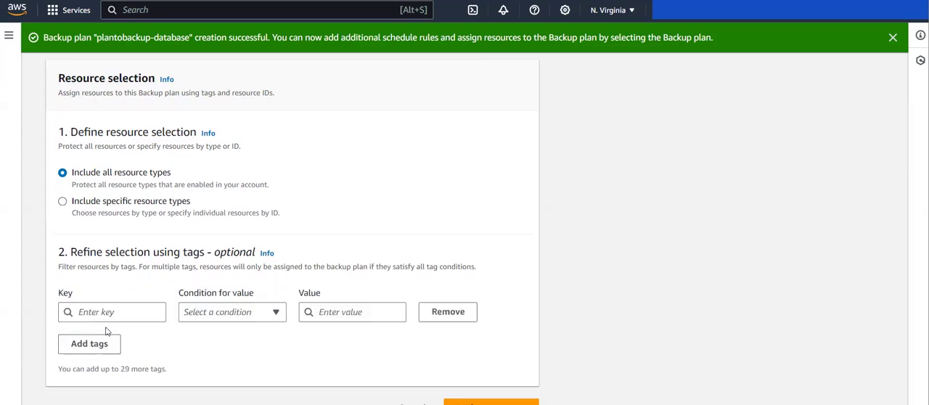
{"action": "scroll", "coordinate": [202, 307], "scroll_direction": "down", "scroll_amount": 1}
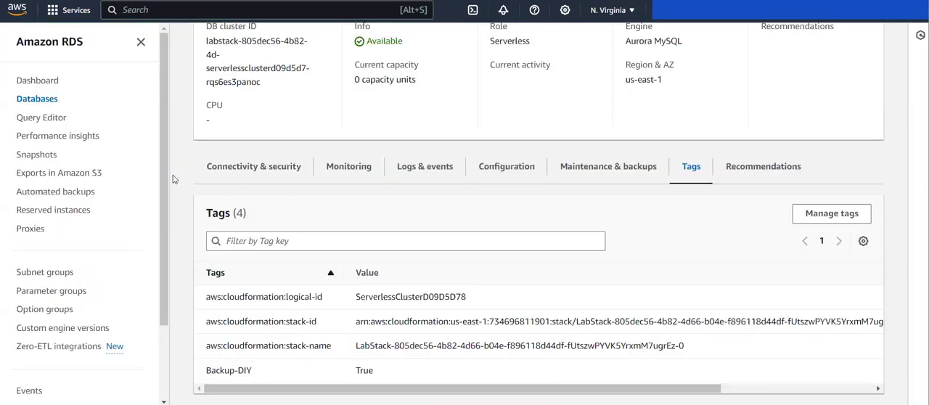
Switch to the Aurora cluster's page in Amazon RDS and check the key and value of its backup tag
{"action": "scroll", "coordinate": [173, 178], "scroll_direction": "up", "scroll_amount": 5}
{"action": "scroll", "coordinate": [173, 179], "scroll_direction": "down", "scroll_amount": 3}
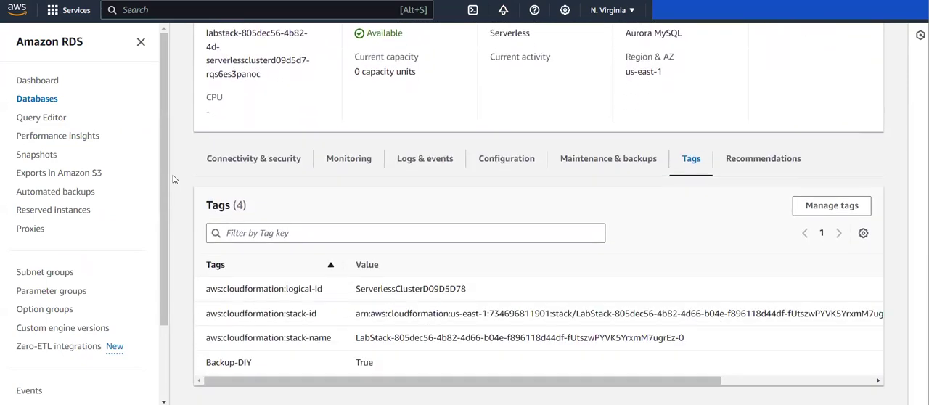
{"action": "scroll", "coordinate": [173, 179], "scroll_direction": "up", "scroll_amount": 4}
{"action": "scroll", "coordinate": [174, 179], "scroll_direction": "up", "scroll_amount": 1}
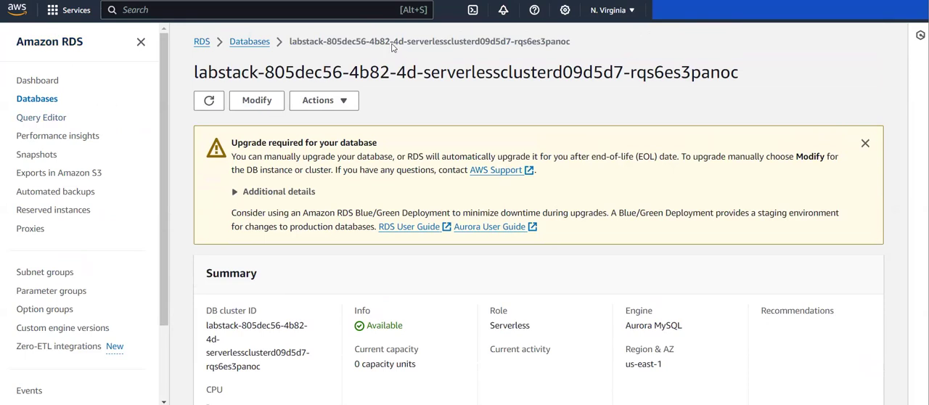
{"action": "scroll", "coordinate": [326, 189], "scroll_direction": "down", "scroll_amount": 4}
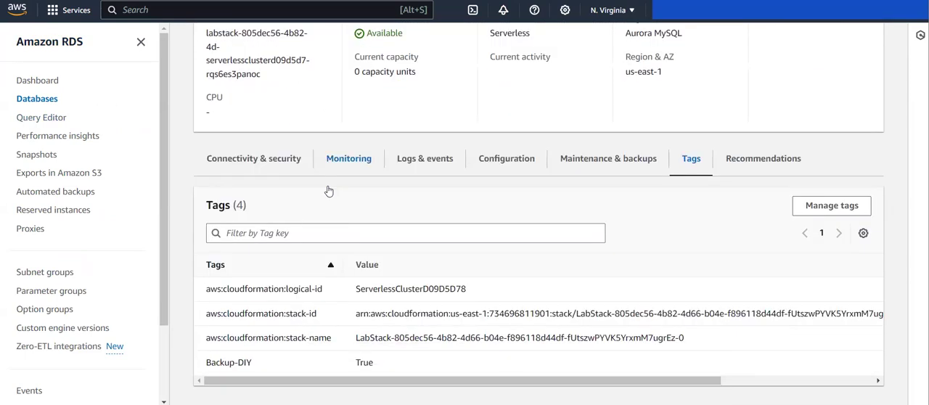
{"action": "left_click_drag", "start_coordinate": [196, 363], "coordinate": [297, 367]}
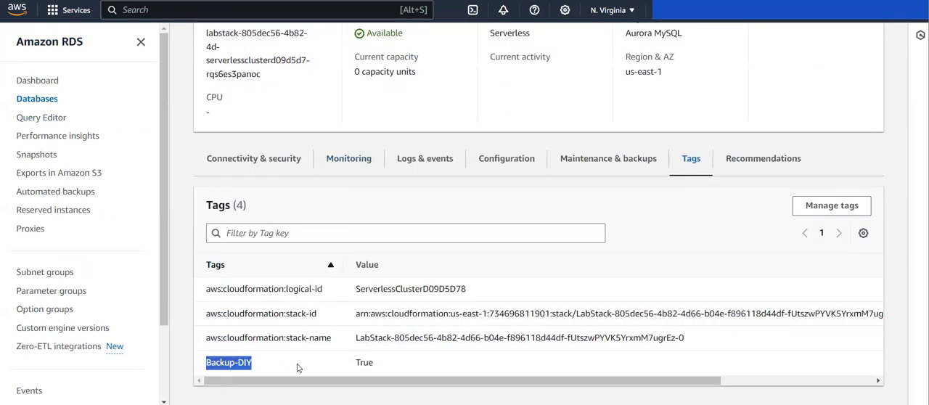
{"action": "left_click_drag", "start_coordinate": [358, 363], "coordinate": [380, 368]}
{"action": "left_click", "coordinate": [380, 368]}
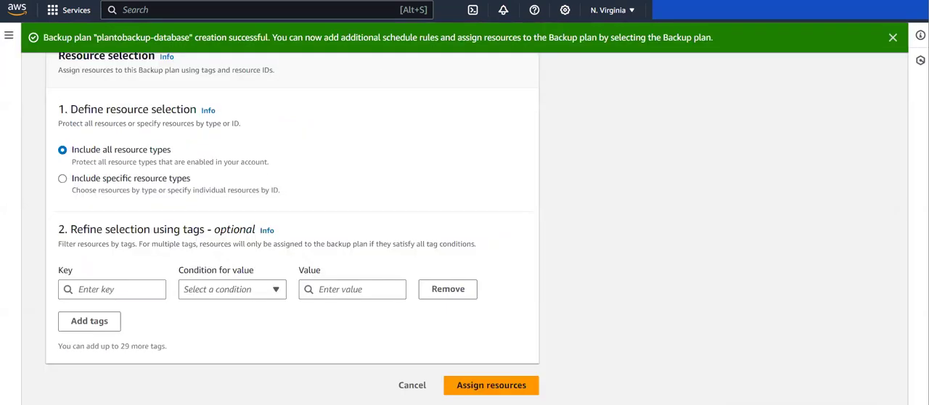
Restrict the resource selection to the tag Backup-DIY equal to True, and confirm the resource assignment for all resource types
{"action": "left_click", "coordinate": [125, 289]}
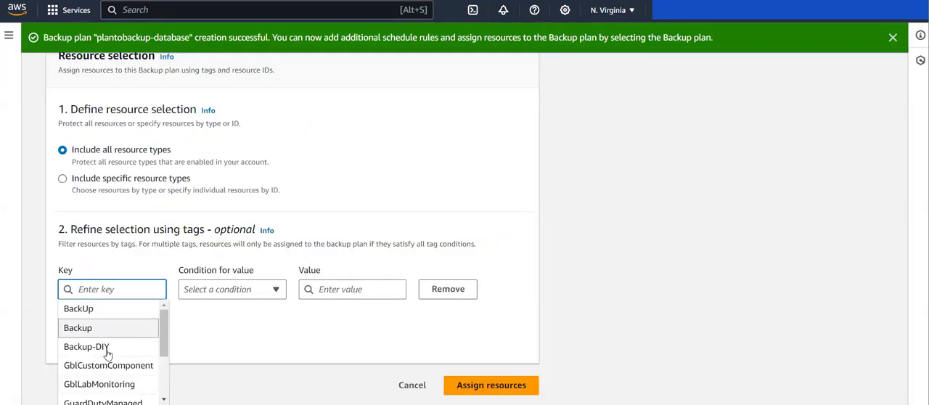
{"action": "left_click", "coordinate": [107, 346]}
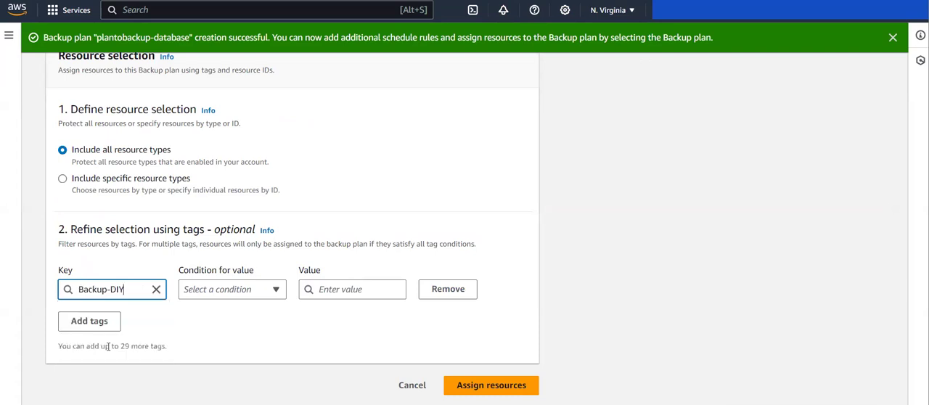
{"action": "left_click", "coordinate": [245, 297]}
{"action": "left_click", "coordinate": [232, 106]}
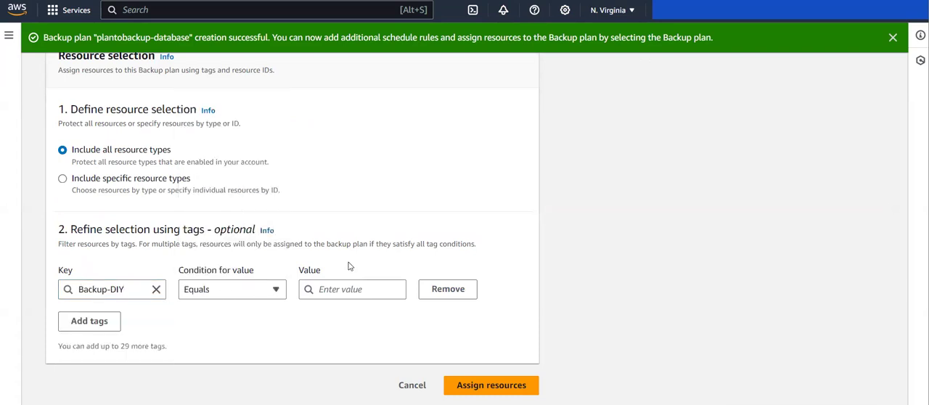
{"action": "left_click", "coordinate": [344, 292]}
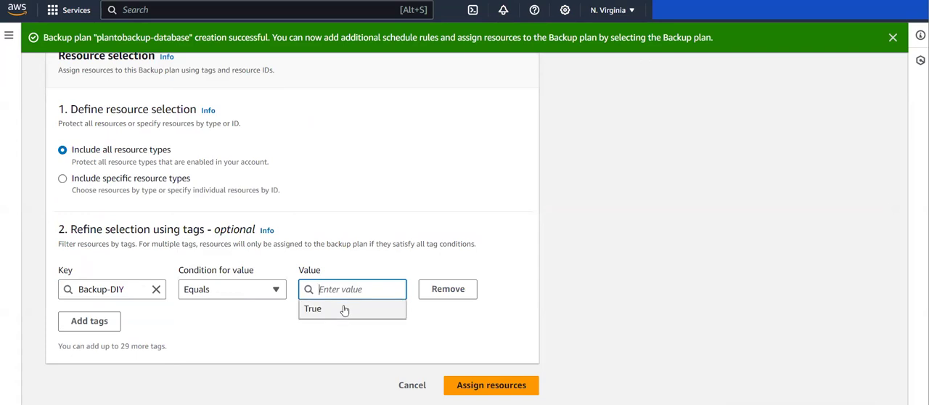
{"action": "left_click", "coordinate": [374, 309]}
{"action": "left_click", "coordinate": [508, 386]}
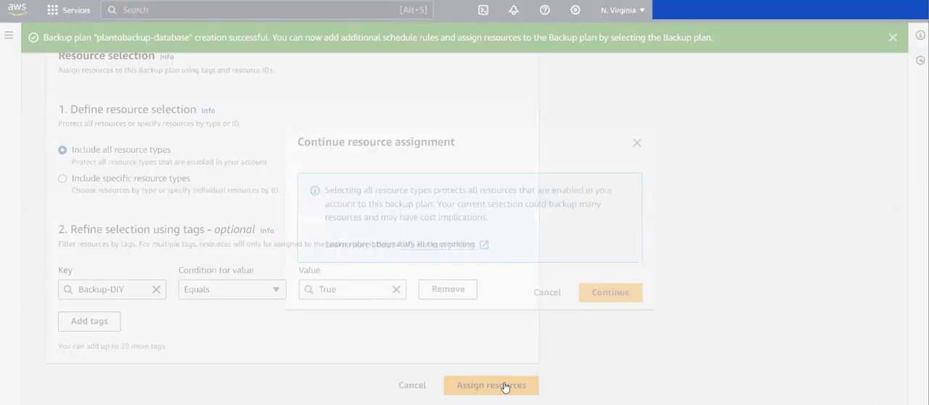
{"action": "left_click", "coordinate": [618, 297]}
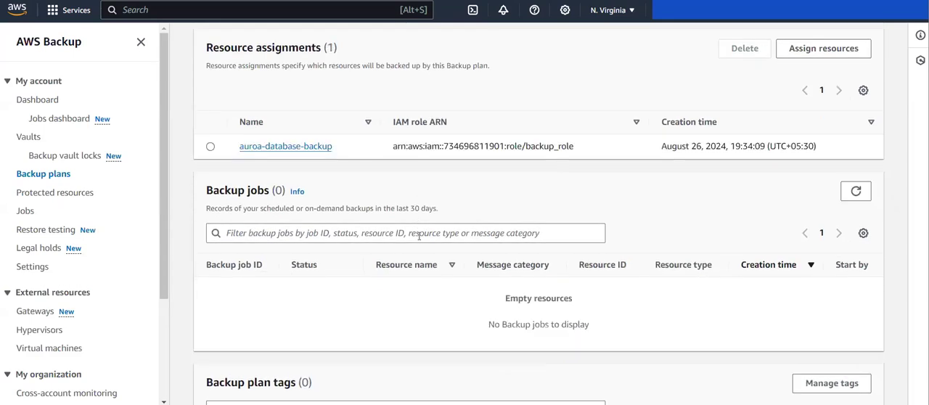
Review the plantobackup-database plan and inspect rule1's frequency and backup vault, returning to the plan page
{"action": "scroll", "coordinate": [239, 240], "scroll_direction": "up", "scroll_amount": 1}
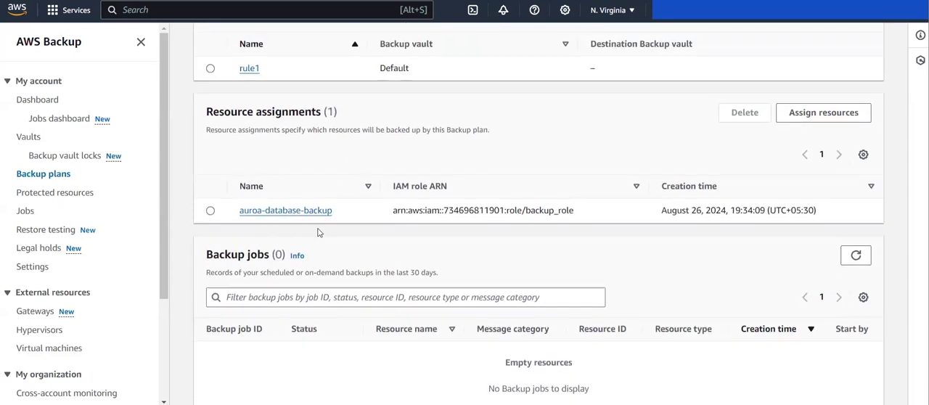
{"action": "scroll", "coordinate": [318, 233], "scroll_direction": "up", "scroll_amount": 4}
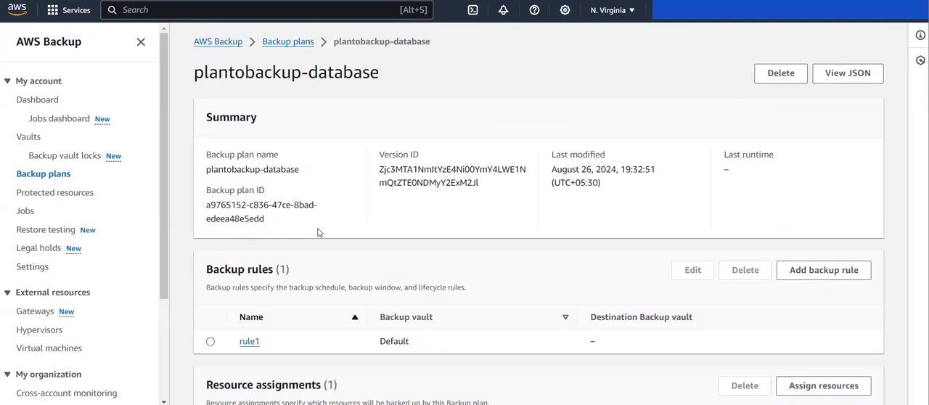
{"action": "scroll", "coordinate": [318, 233], "scroll_direction": "down", "scroll_amount": 5}
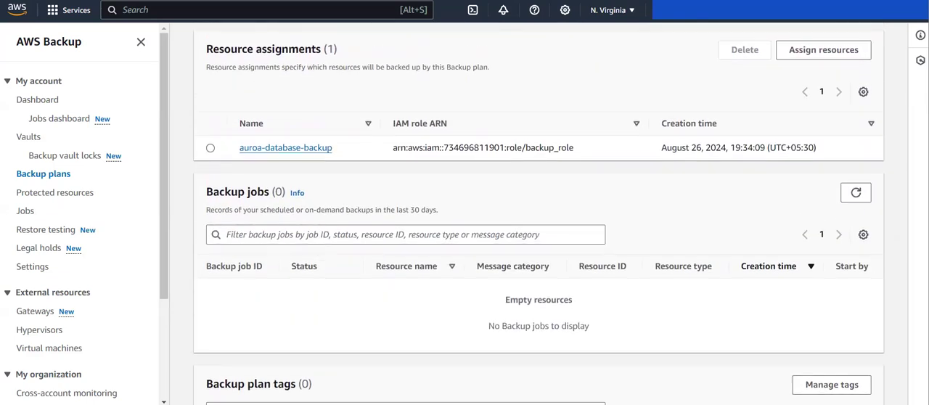
{"action": "scroll", "coordinate": [451, 160], "scroll_direction": "up", "scroll_amount": 3}
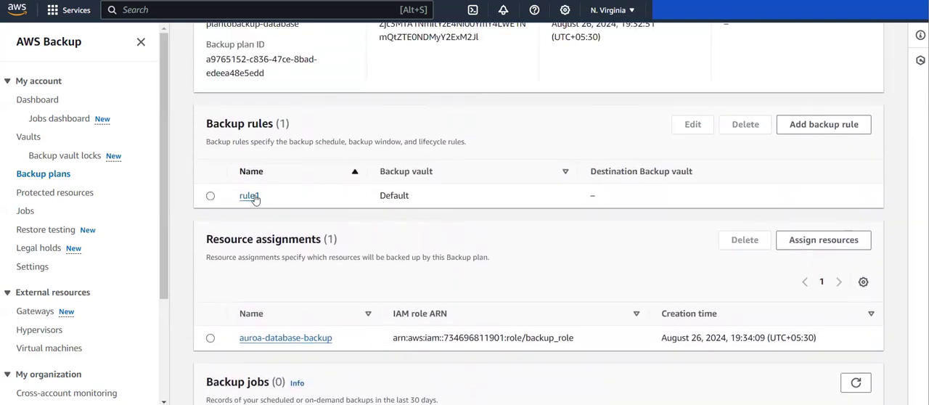
{"action": "left_click", "coordinate": [251, 196]}
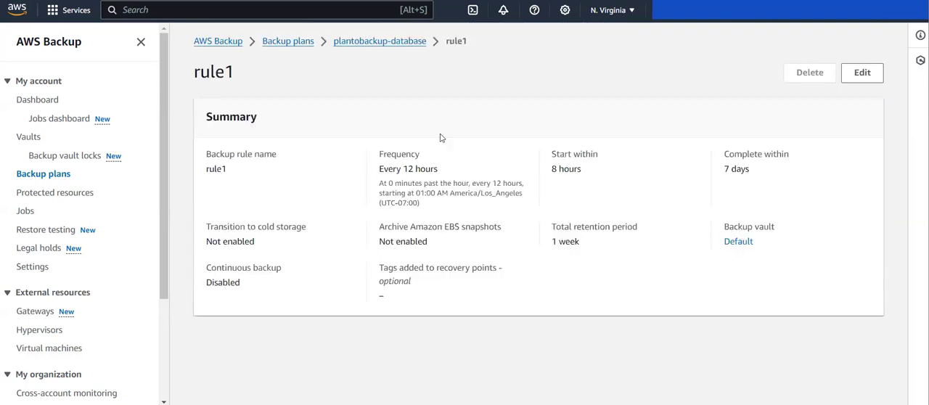
{"action": "left_click_drag", "start_coordinate": [430, 209], "coordinate": [433, 174]}
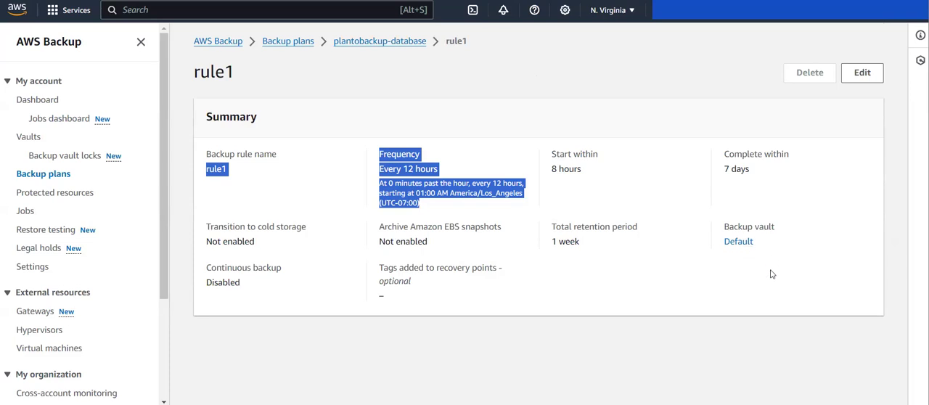
{"action": "left_click_drag", "start_coordinate": [763, 255], "coordinate": [724, 233]}
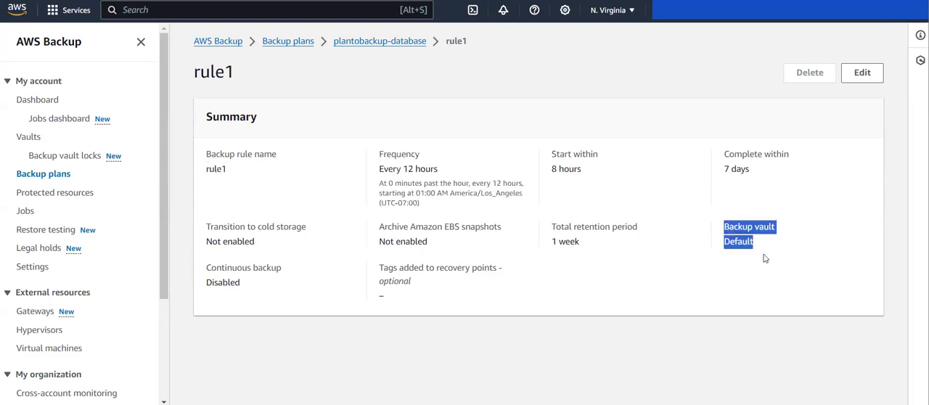
{"action": "key", "text": "alt+Left"}
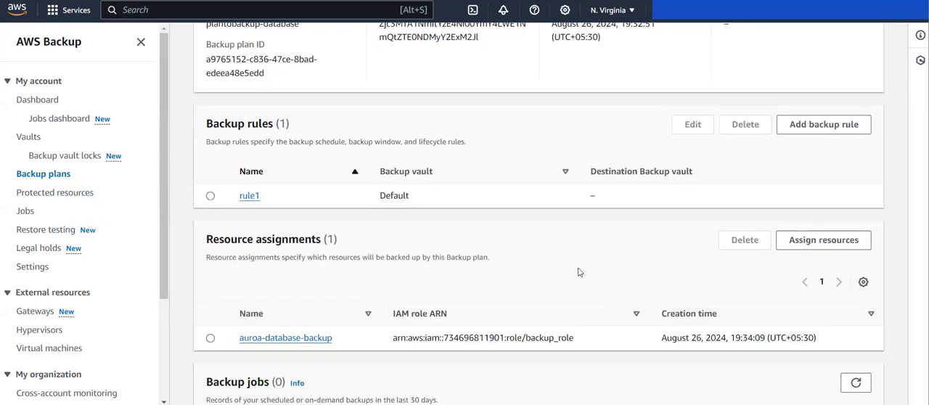
Inspect the tag condition of the auroa-database-backup assignment, and return to the plan to check its backup jobs
{"action": "scroll", "coordinate": [320, 309], "scroll_direction": "down", "scroll_amount": 1}
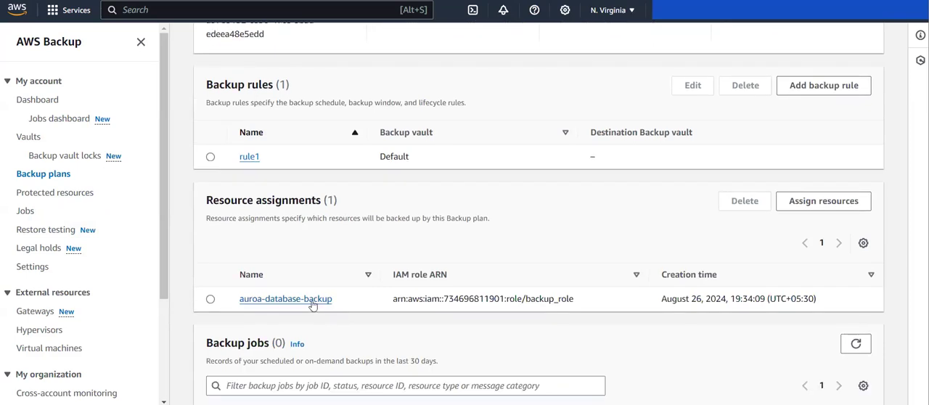
{"action": "left_click", "coordinate": [312, 300]}
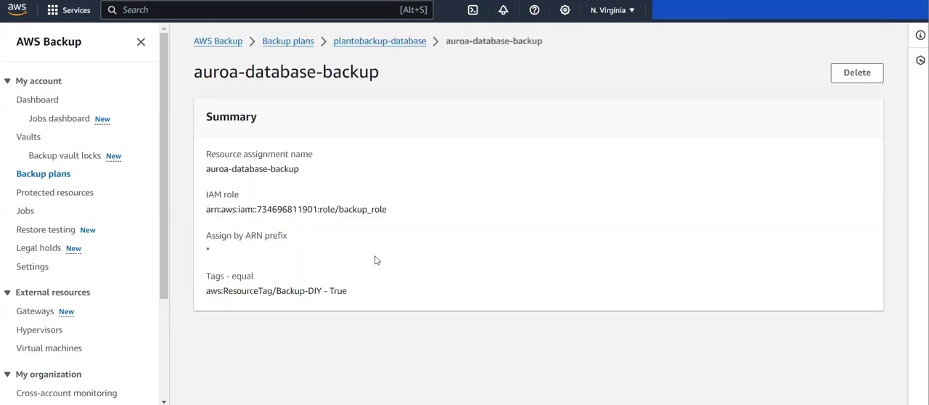
{"action": "left_click_drag", "start_coordinate": [349, 292], "coordinate": [275, 296]}
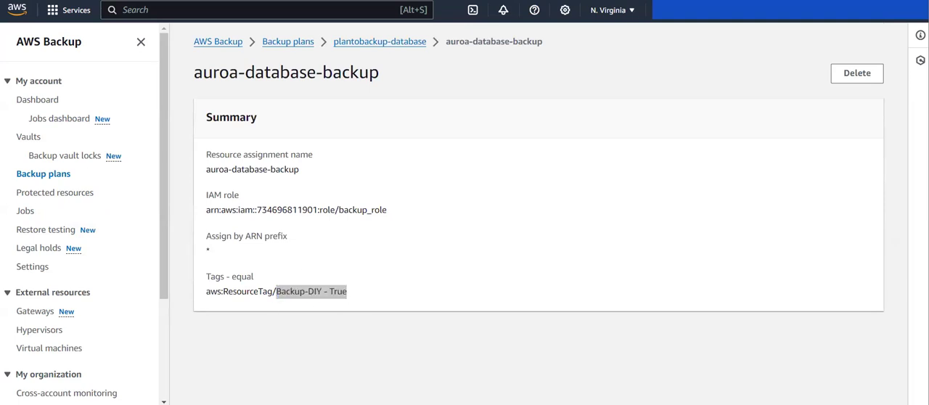
{"action": "left_click", "coordinate": [372, 53]}
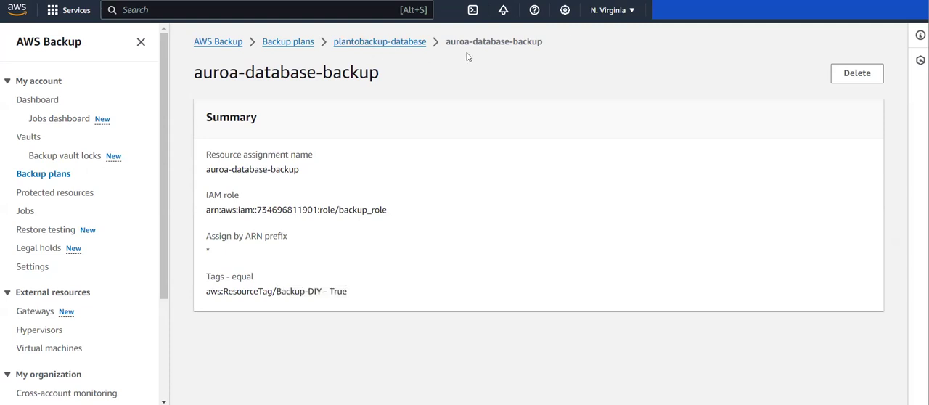
{"action": "left_click", "coordinate": [373, 43]}
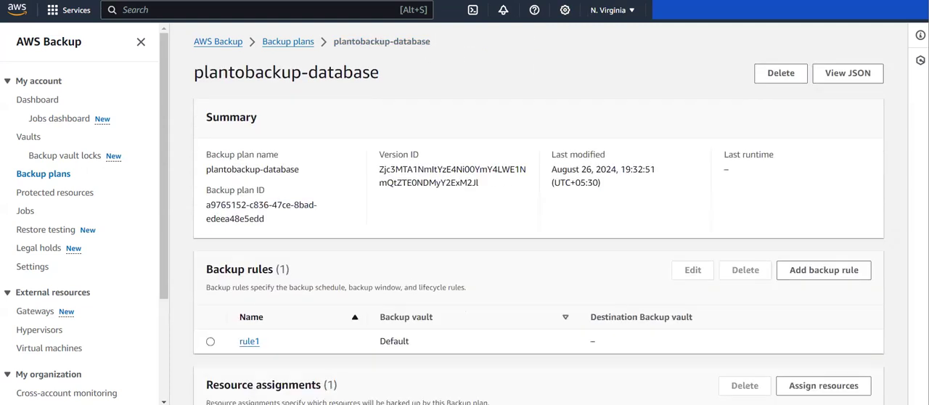
{"action": "scroll", "coordinate": [619, 162], "scroll_direction": "down", "scroll_amount": 10}
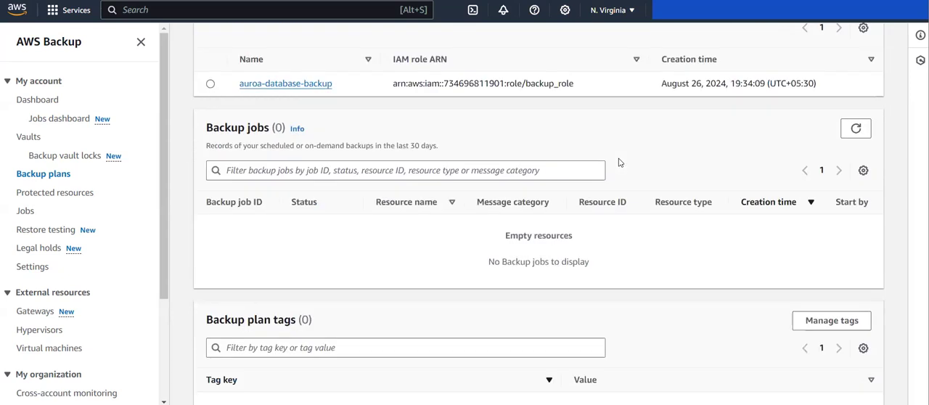